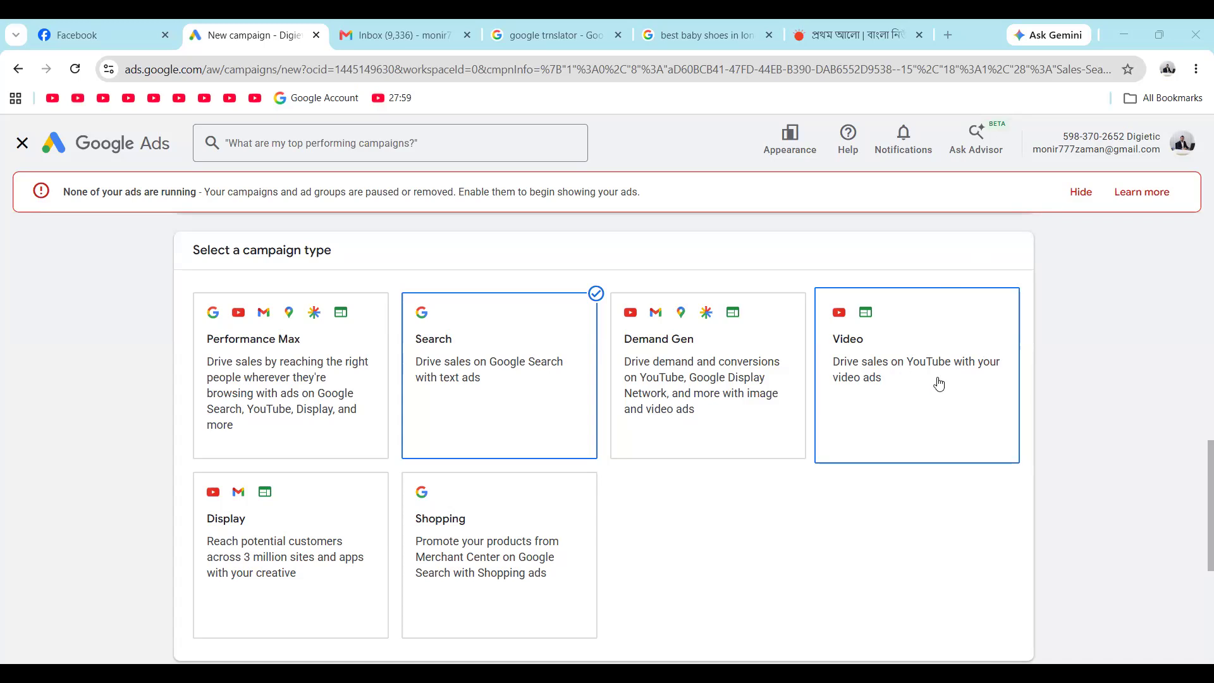
- Examine the available campaign types, the Sales conversion goals and the campaign objectives
{"action": "scroll", "coordinate": [731, 450], "scroll_direction": "up", "scroll_amount": 1}
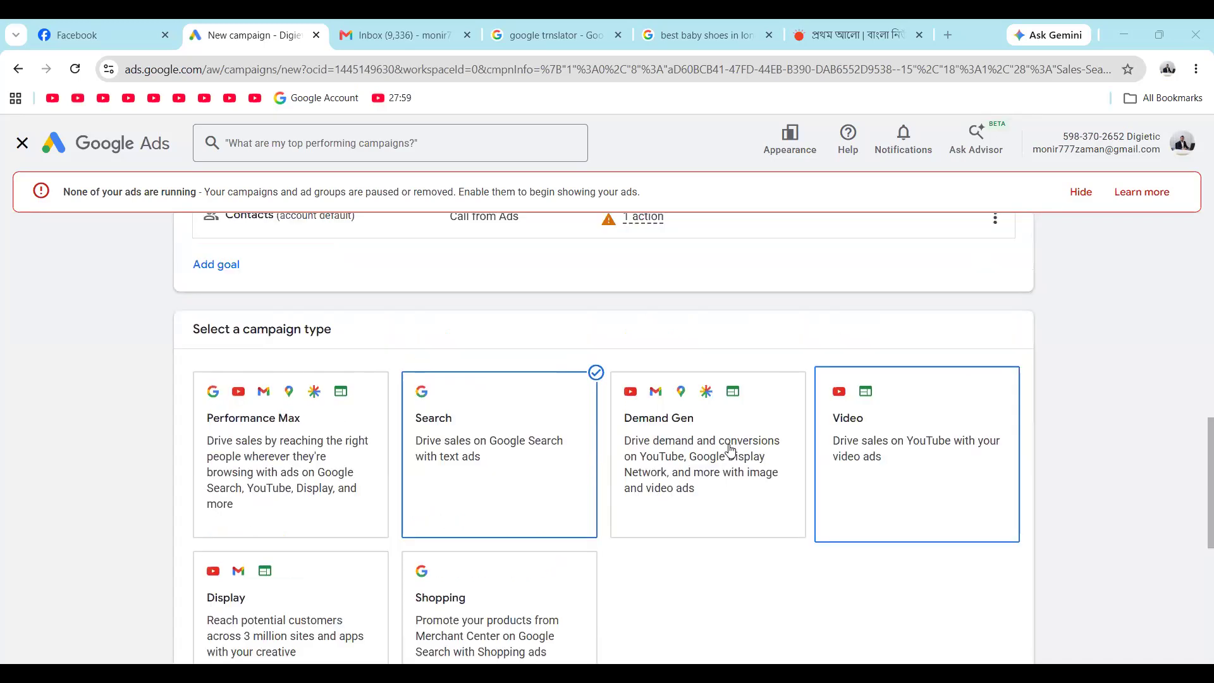
{"action": "scroll", "coordinate": [731, 450], "scroll_direction": "down", "scroll_amount": 1}
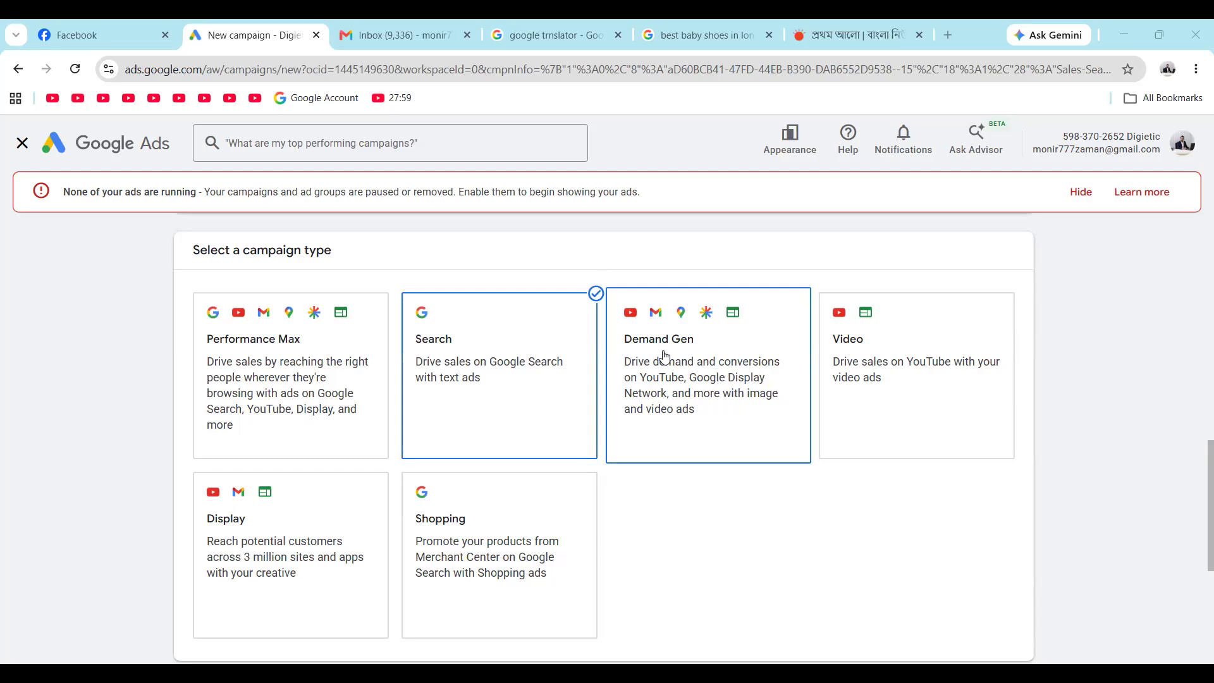
{"action": "left_click", "coordinate": [883, 339]}
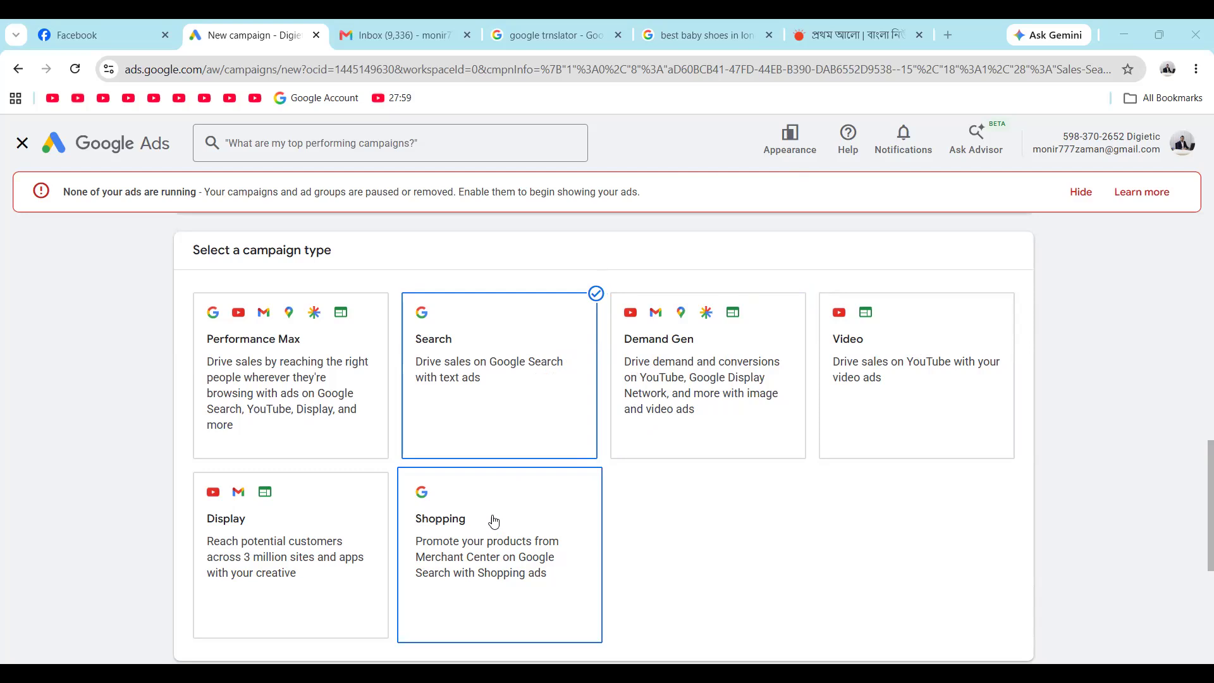
{"action": "scroll", "coordinate": [494, 521], "scroll_direction": "up", "scroll_amount": 10}
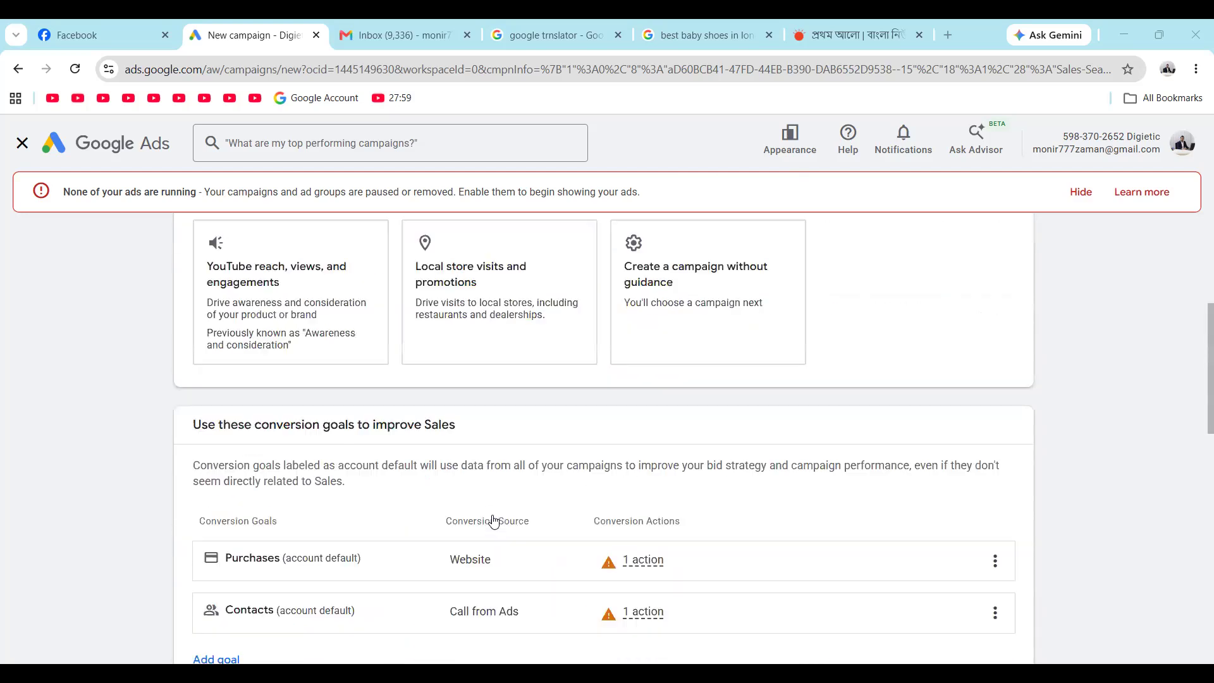
{"action": "scroll", "coordinate": [494, 521], "scroll_direction": "up", "scroll_amount": 5}
{"action": "scroll", "coordinate": [494, 521], "scroll_direction": "down", "scroll_amount": 7}
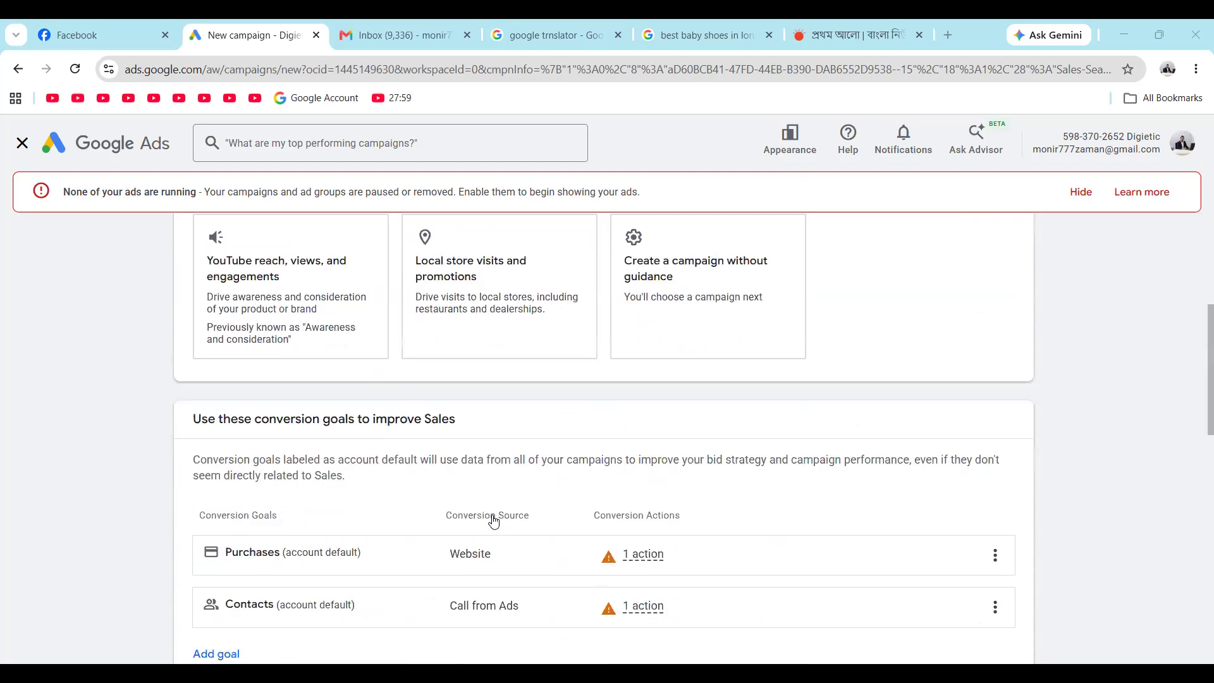
{"action": "scroll", "coordinate": [429, 523], "scroll_direction": "up", "scroll_amount": 1}
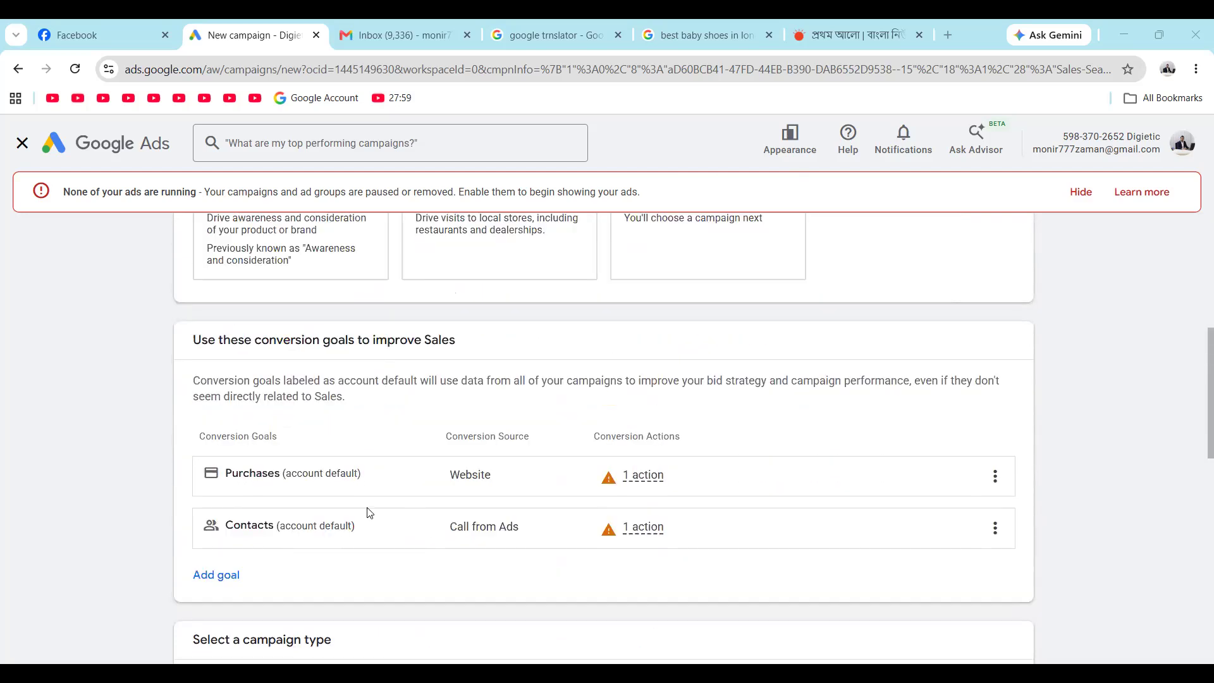
{"action": "scroll", "coordinate": [370, 512], "scroll_direction": "up", "scroll_amount": 3}
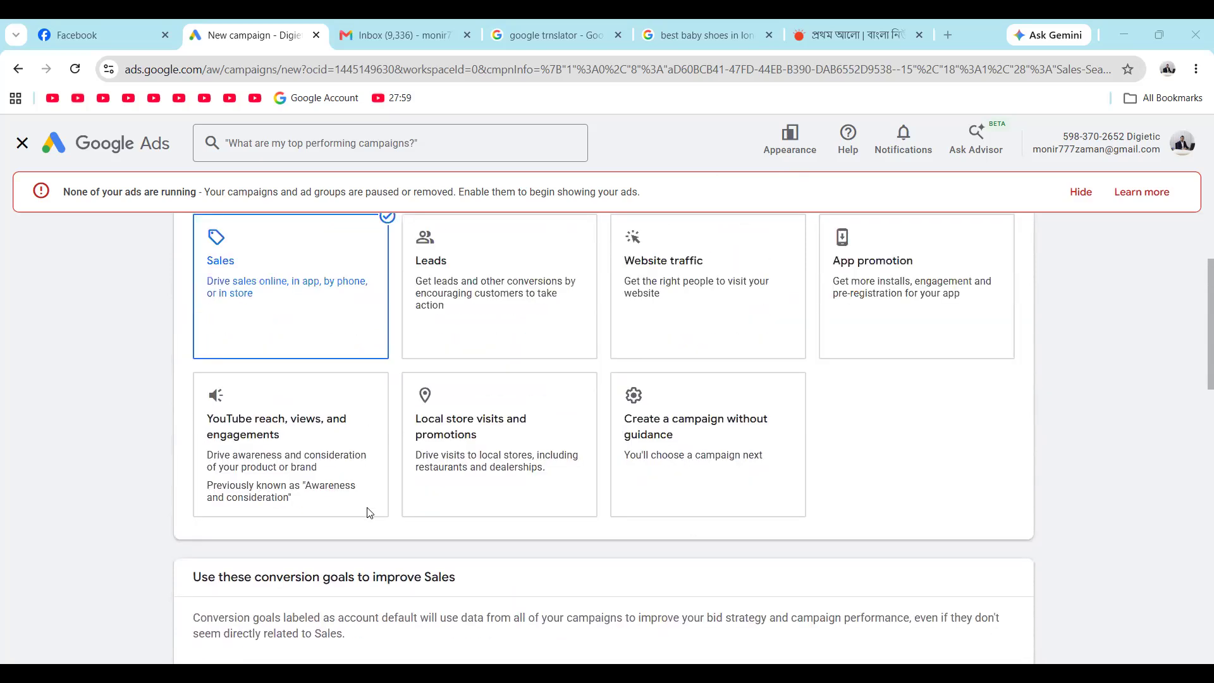
{"action": "scroll", "coordinate": [613, 480], "scroll_direction": "down", "scroll_amount": 1}
- Choose Sales as the campaign objective and continue with the Purchases and Contacts conversion goals
{"action": "scroll", "coordinate": [601, 482], "scroll_direction": "up", "scroll_amount": 2}
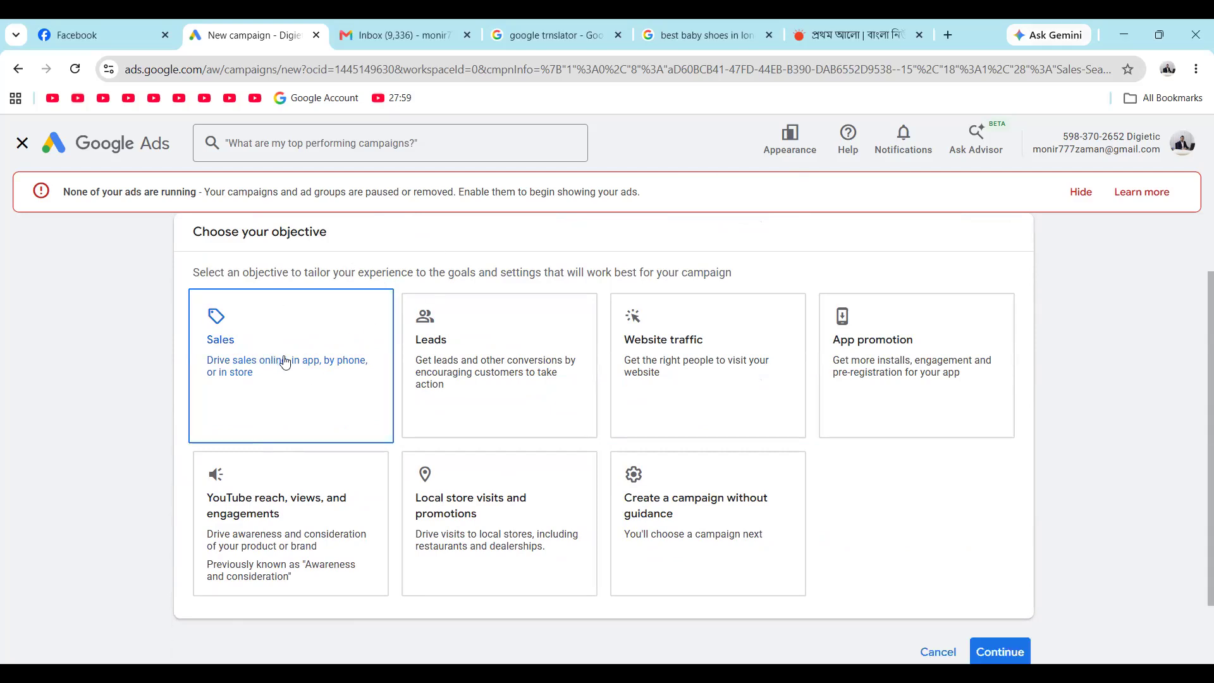
{"action": "scroll", "coordinate": [285, 361], "scroll_direction": "down", "scroll_amount": 2}
{"action": "scroll", "coordinate": [285, 361], "scroll_direction": "down", "scroll_amount": 3}
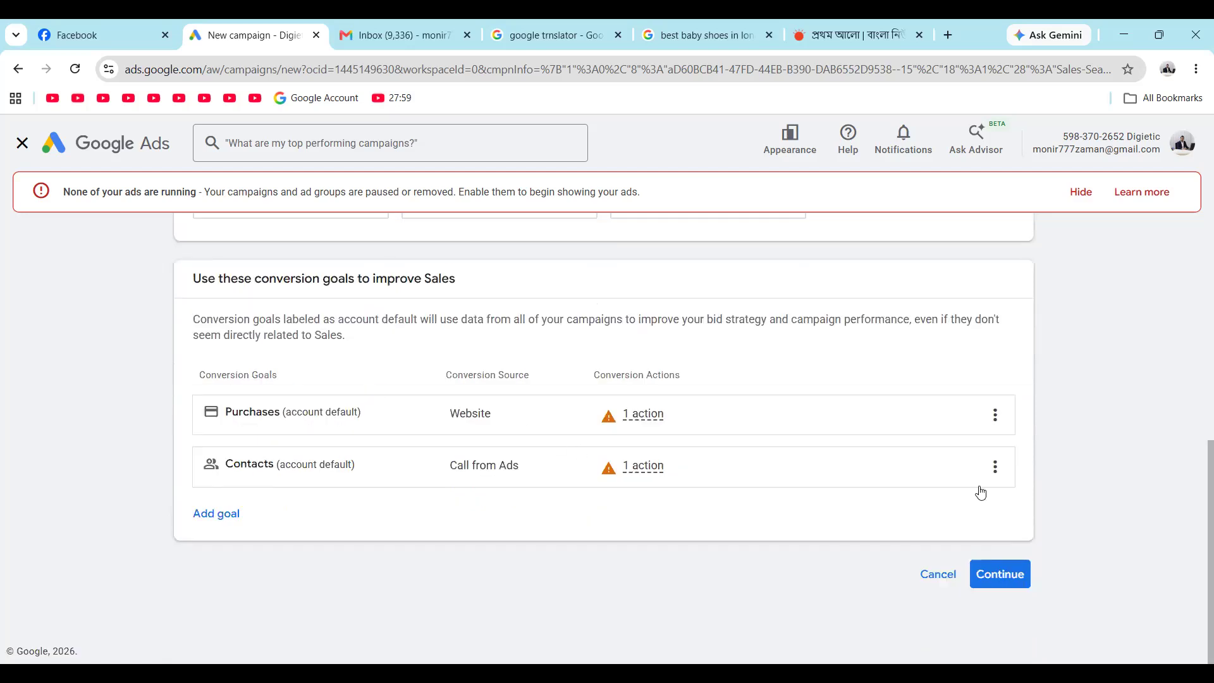
{"action": "left_click", "coordinate": [1009, 582]}
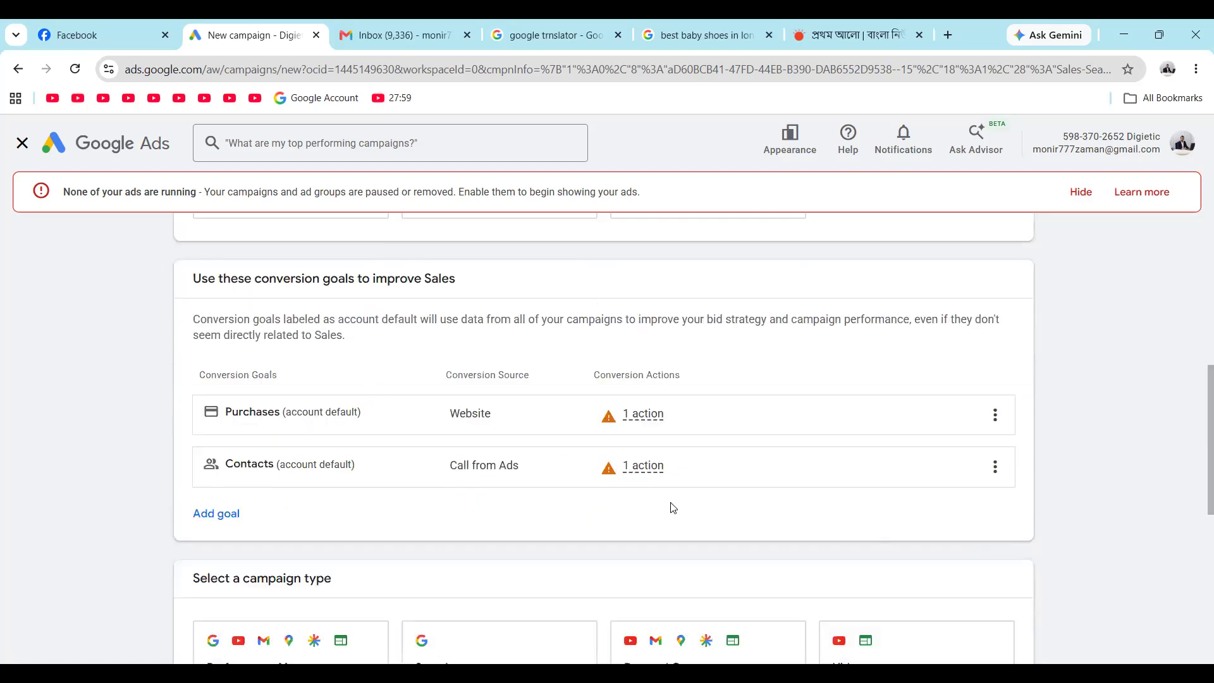
- Select Search as the campaign type and continue without choosing any ways to reach the goal
{"action": "scroll", "coordinate": [671, 506], "scroll_direction": "down", "scroll_amount": 1}
{"action": "scroll", "coordinate": [673, 509], "scroll_direction": "down", "scroll_amount": 3}
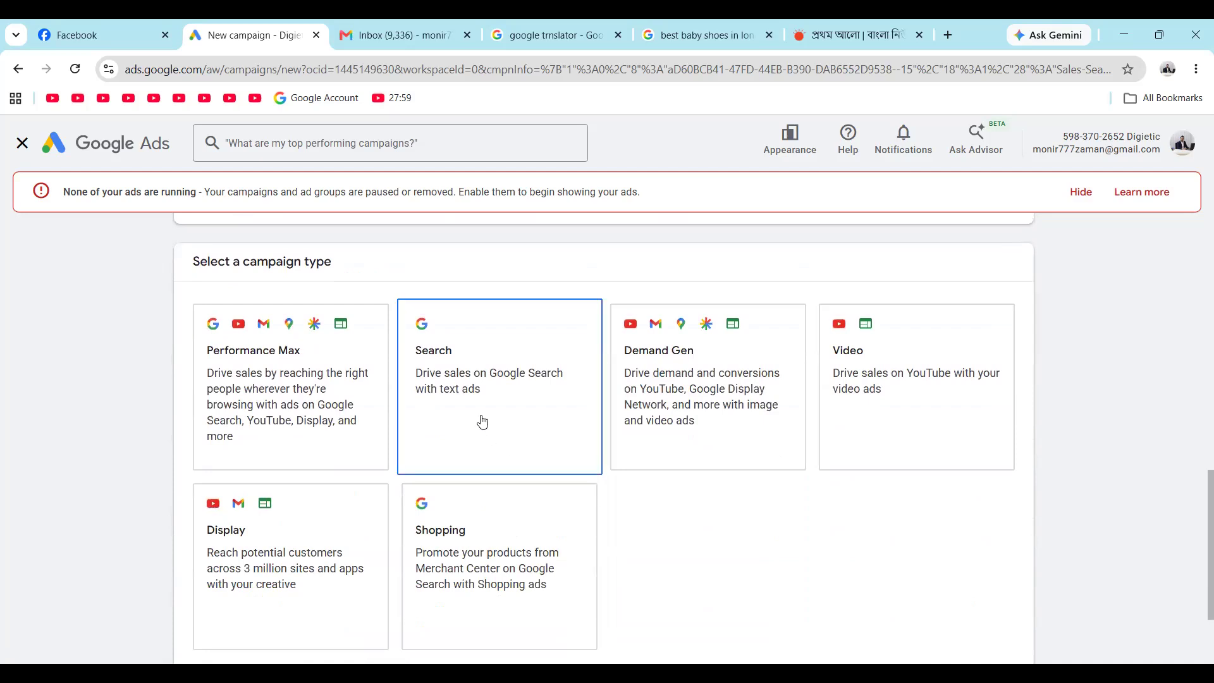
{"action": "left_click", "coordinate": [479, 407]}
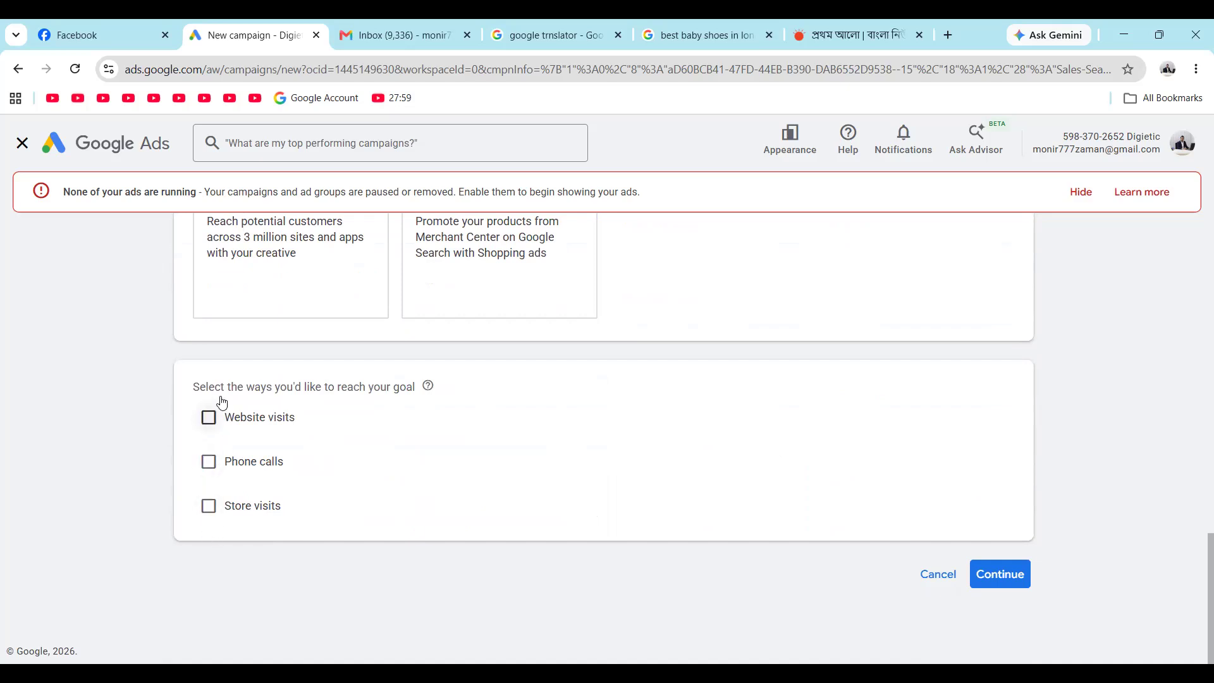
{"action": "left_click", "coordinate": [1004, 575]}
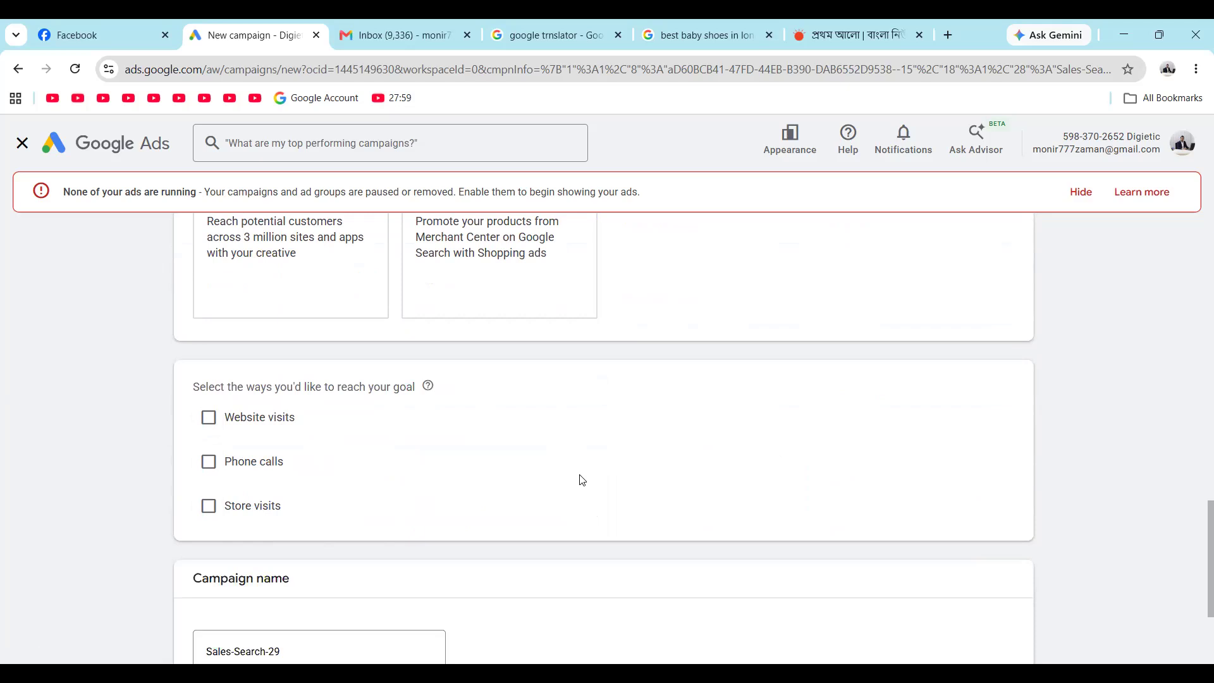
- Replace the campaign name with "7/12/2026 Search campaign|" followed by the advertiser's name
{"action": "left_click", "coordinate": [315, 487]}
{"action": "key", "text": "BackSpace"}
{"action": "key", "text": "BackSpace"}
{"action": "key", "text": "BackSpace"}
{"action": "key", "text": "BackSpace"}
{"action": "key", "text": "BackSpace"}
{"action": "key", "text": "BackSpace"}
{"action": "key", "text": "BackSpace"}
{"action": "key", "text": "BackSpace"}
{"action": "key", "text": "BackSpace"}
{"action": "key", "text": "BackSpace"}
{"action": "key", "text": "BackSpace"}
{"action": "key", "text": "BackSpace"}
{"action": "key", "text": "BackSpace"}
{"action": "key", "text": "BackSpace"}
{"action": "key", "text": "BackSpace"}
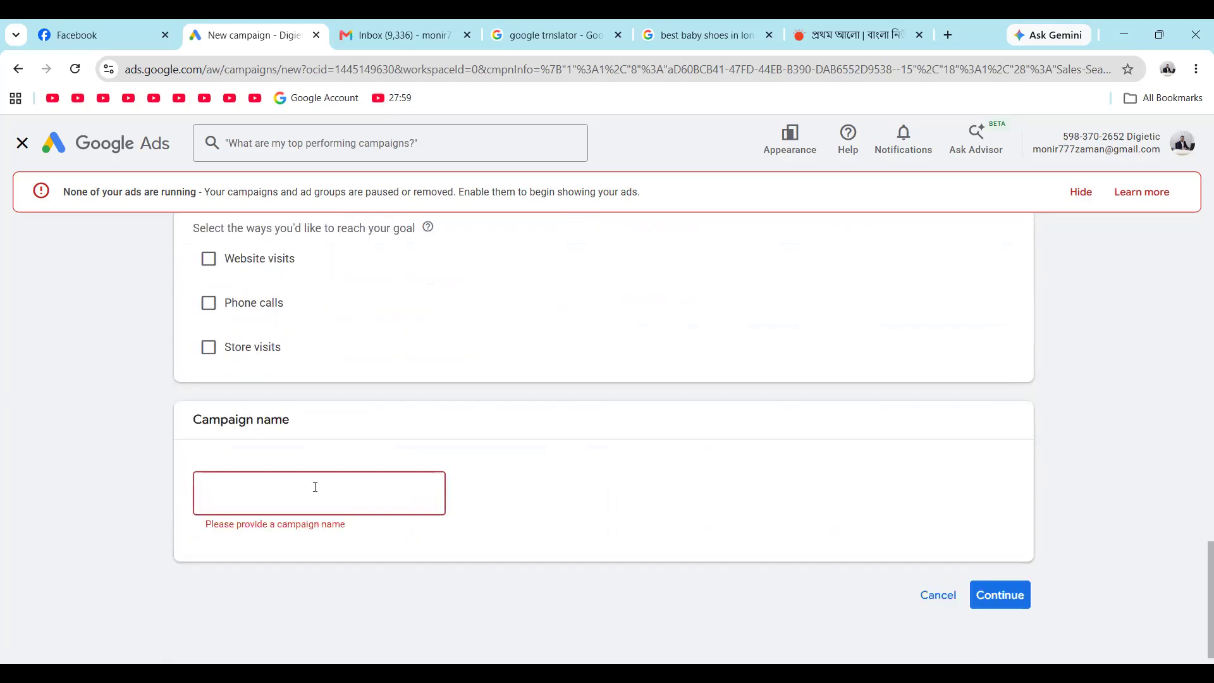
{"action": "type", "text": "7/12/20"}
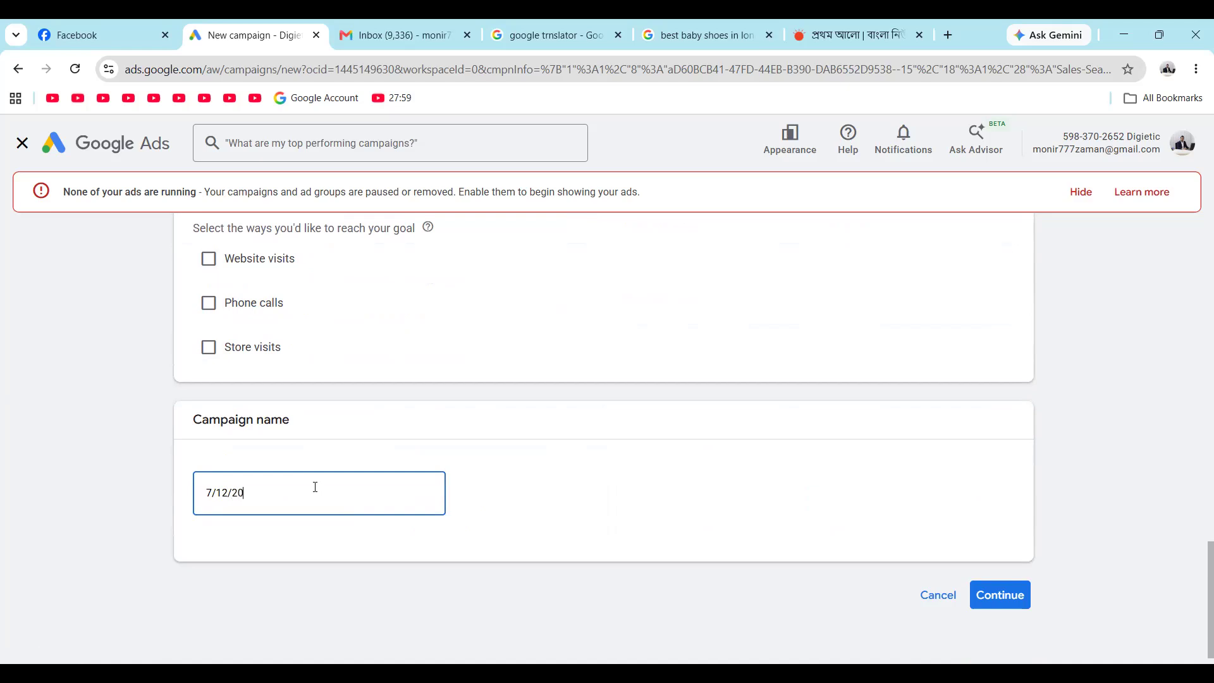
{"action": "type", "text": "26 Search campaign|monir"}
- Continue the setup and start a new campaign instead of finishing a saved draft
{"action": "scroll", "coordinate": [293, 420], "scroll_direction": "down", "scroll_amount": 1}
{"action": "left_click", "coordinate": [1004, 578]}
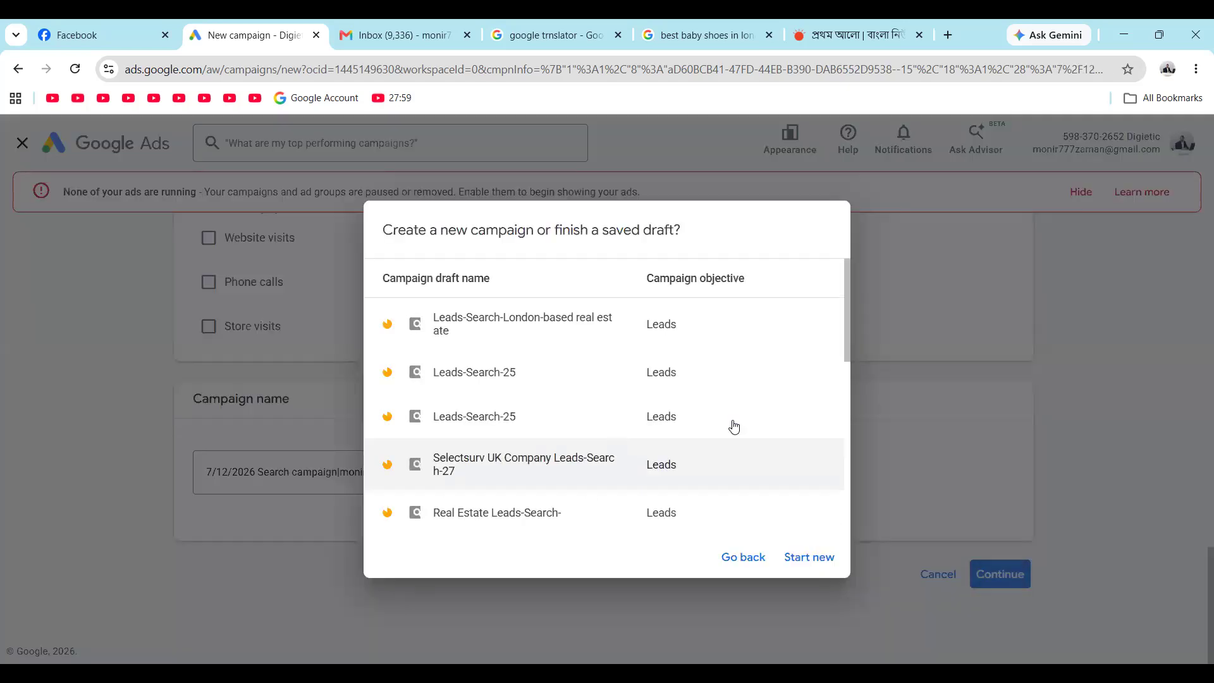
{"action": "left_click", "coordinate": [808, 561]}
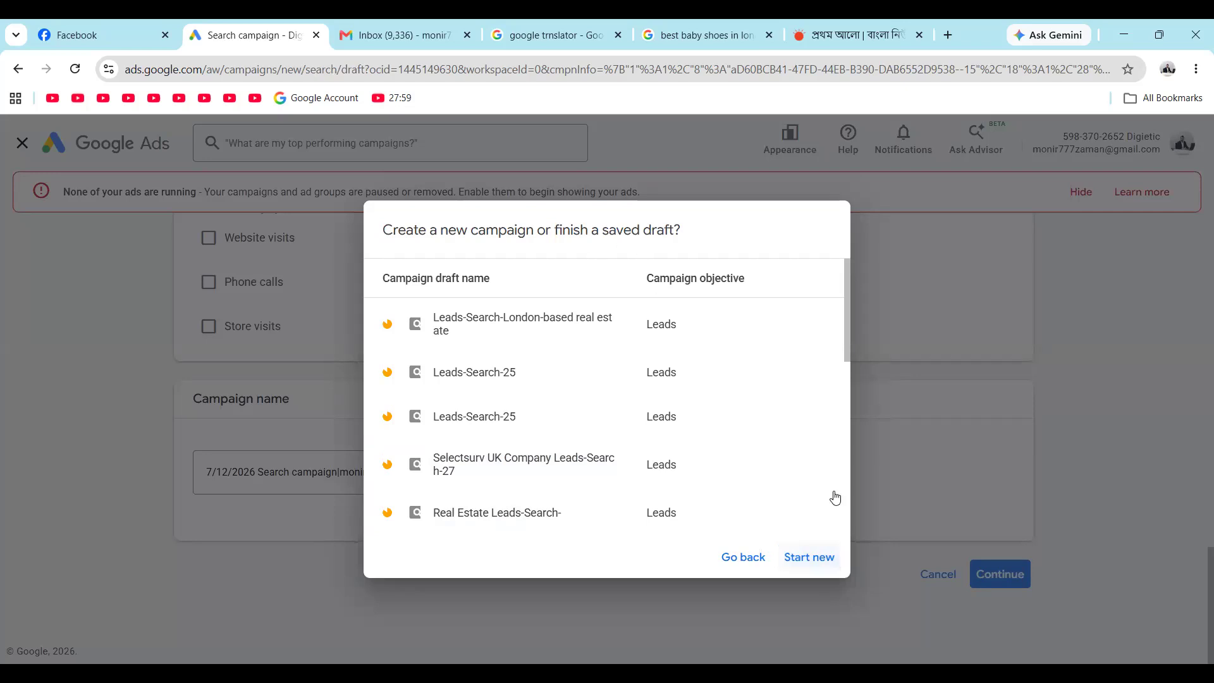
{"action": "left_click", "coordinate": [803, 567]}
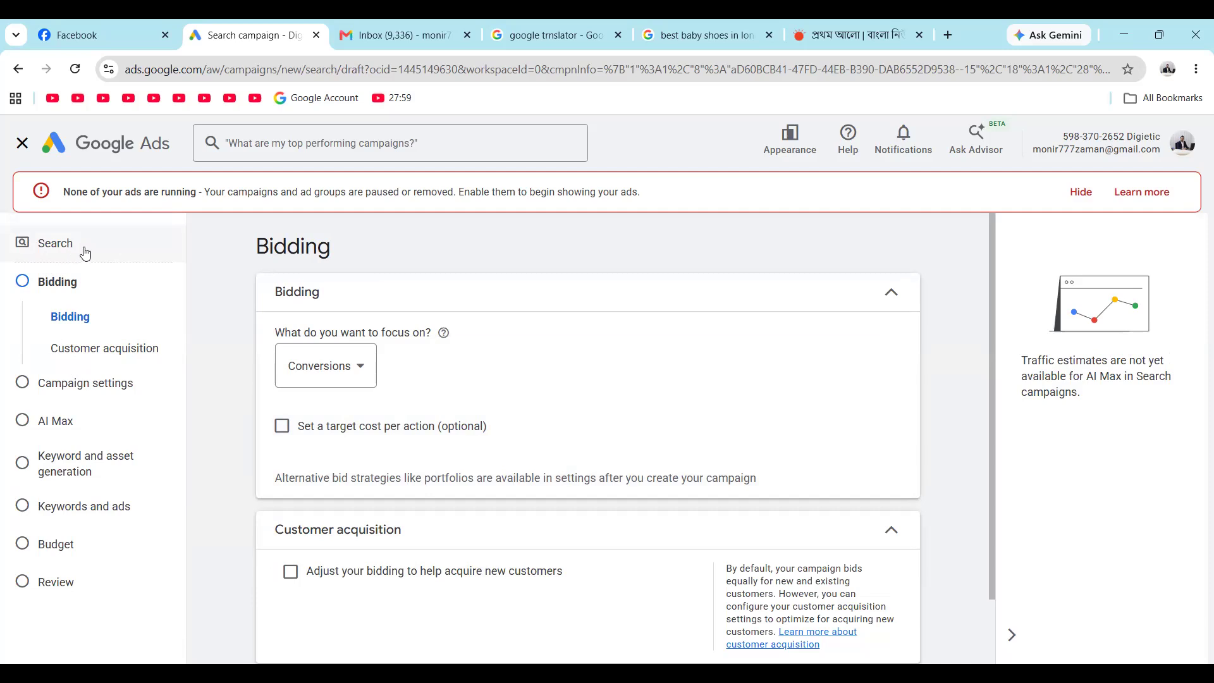
- Review the bidding focus options for the campaign and choose Conversions
{"action": "left_click_drag", "start_coordinate": [73, 245], "coordinate": [24, 249]}
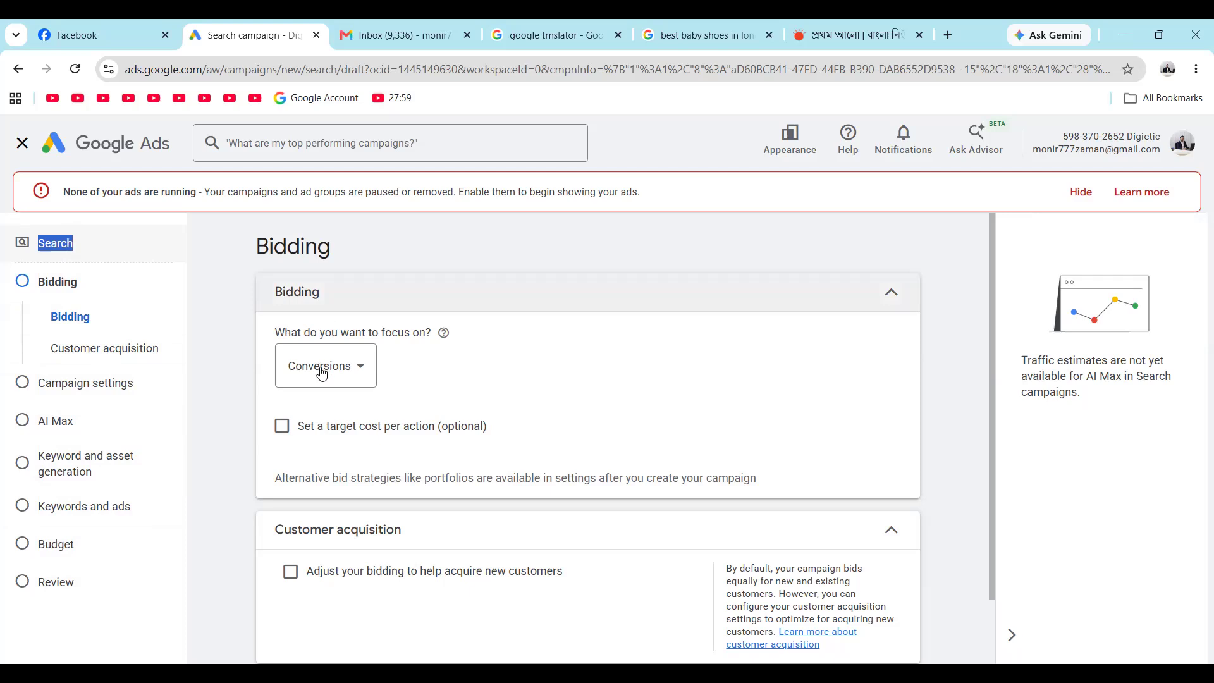
{"action": "left_click", "coordinate": [353, 381]}
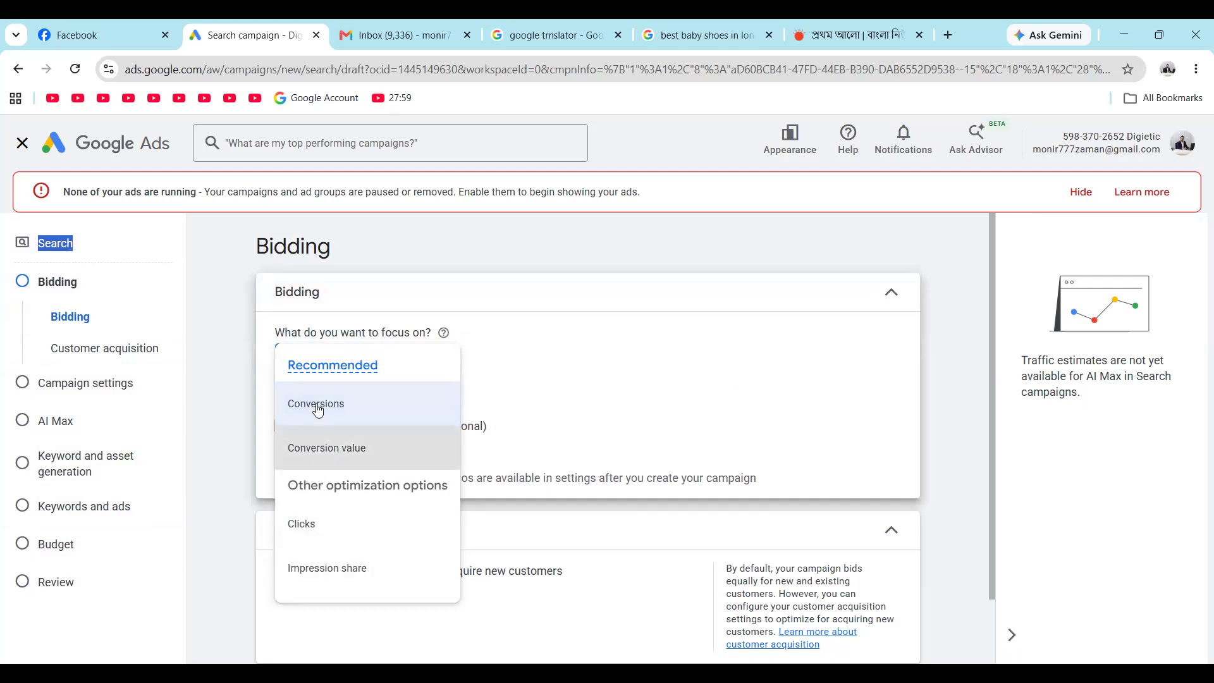
{"action": "mouse_move", "coordinate": [318, 411]}
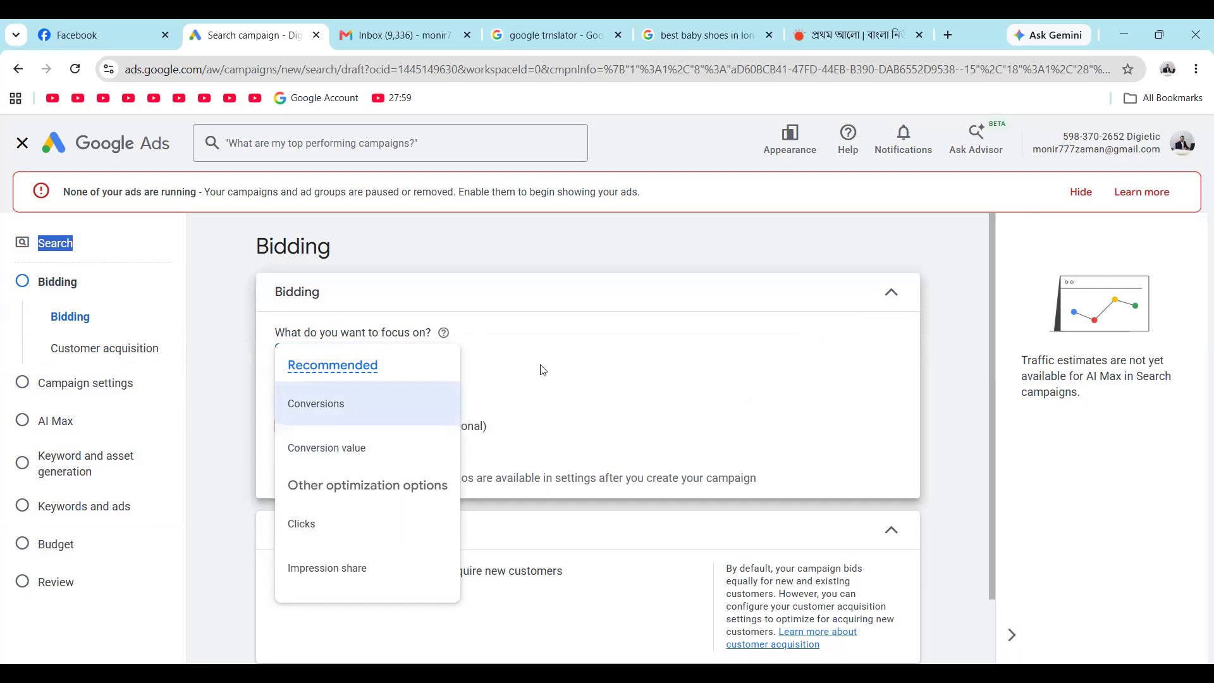
{"action": "left_click", "coordinate": [563, 357]}
{"action": "left_click", "coordinate": [331, 376]}
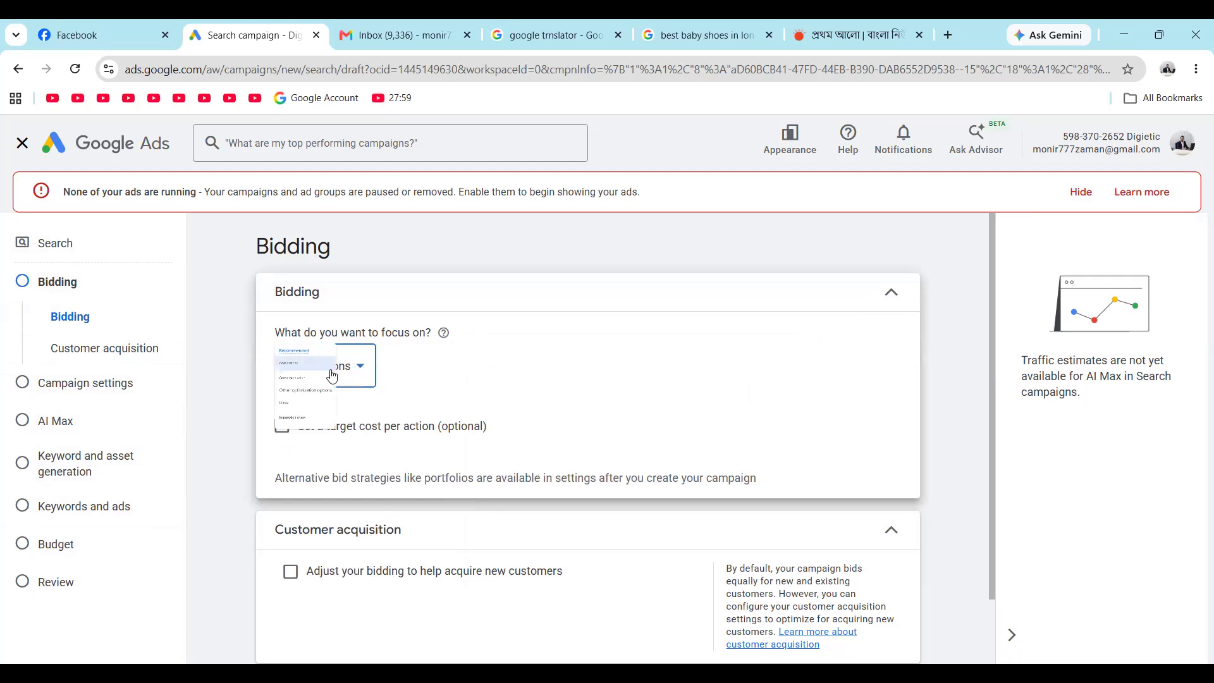
{"action": "mouse_move", "coordinate": [321, 409]}
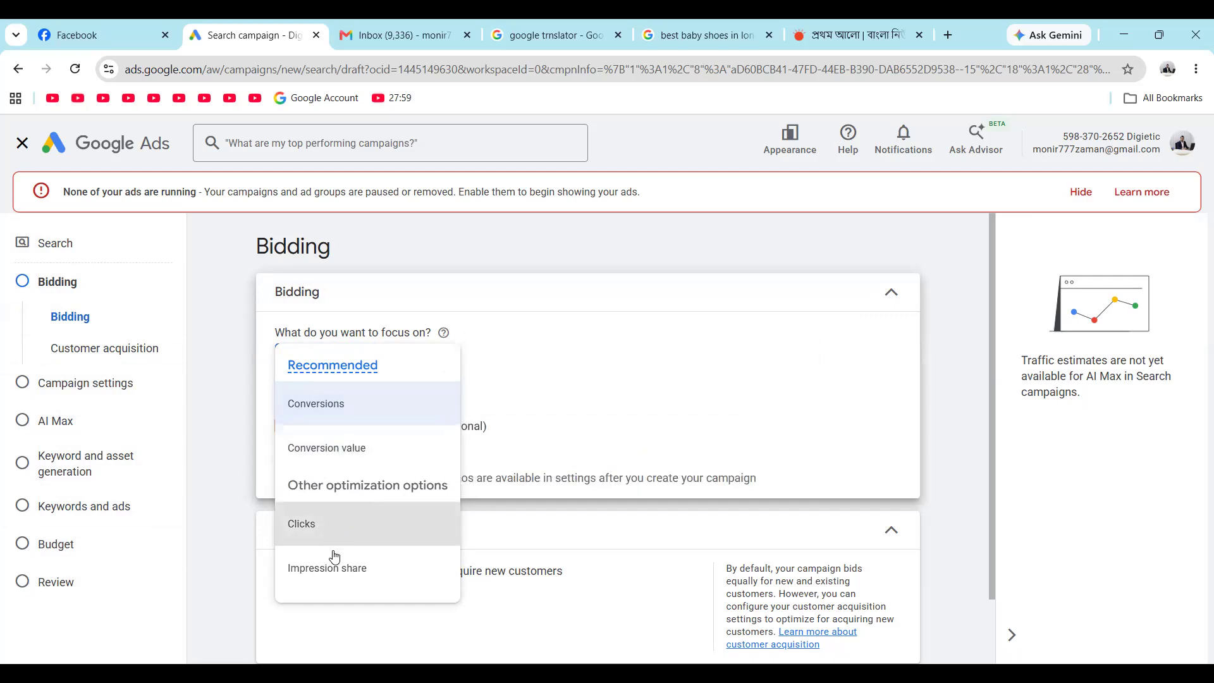
{"action": "left_click", "coordinate": [316, 402]}
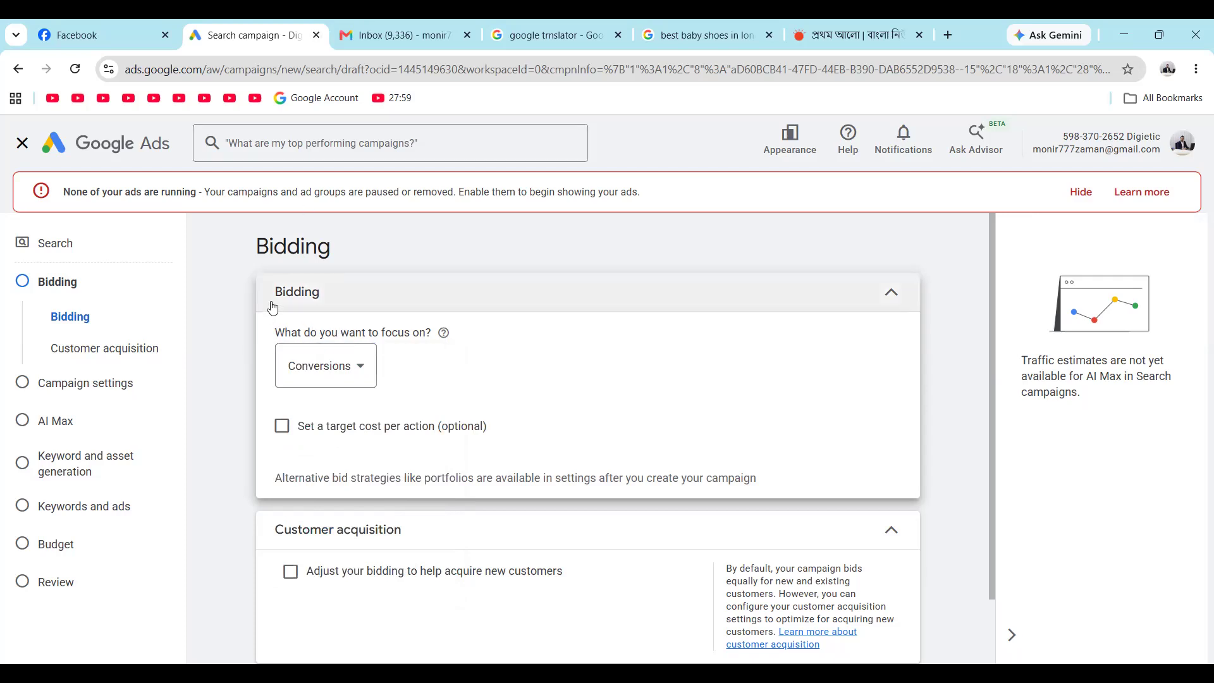
{"action": "left_click_drag", "start_coordinate": [271, 298], "coordinate": [332, 298]}
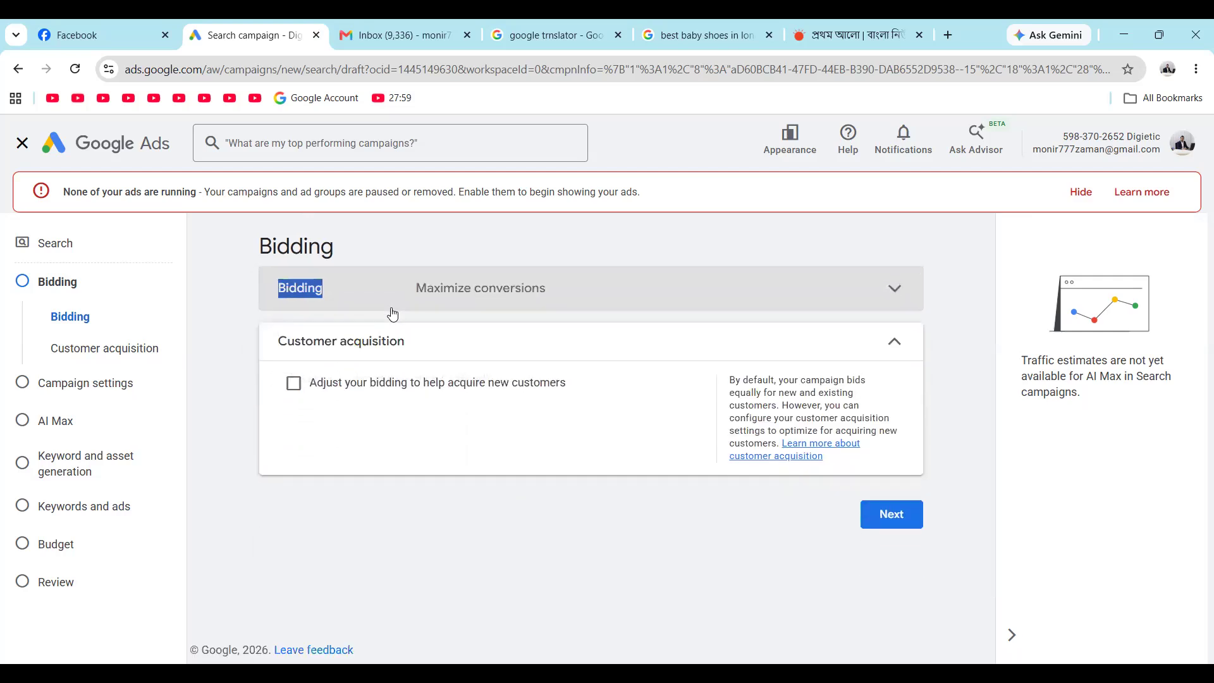
{"action": "left_click", "coordinate": [311, 299]}
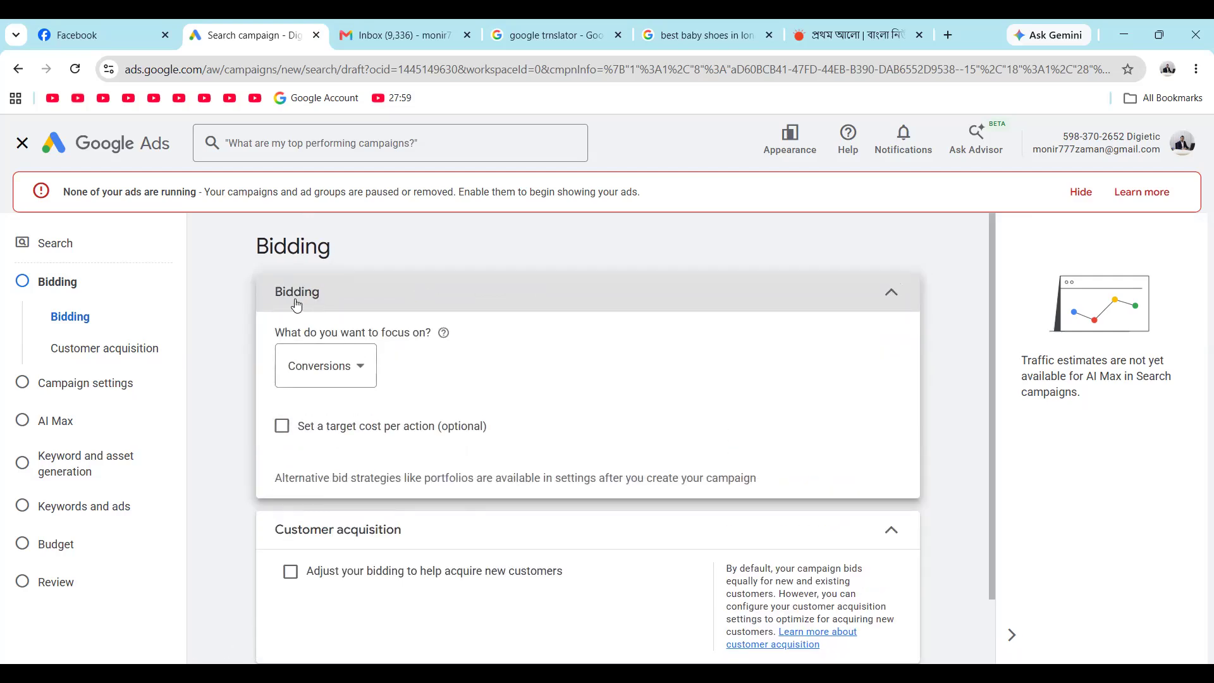
{"action": "left_click", "coordinate": [347, 384]}
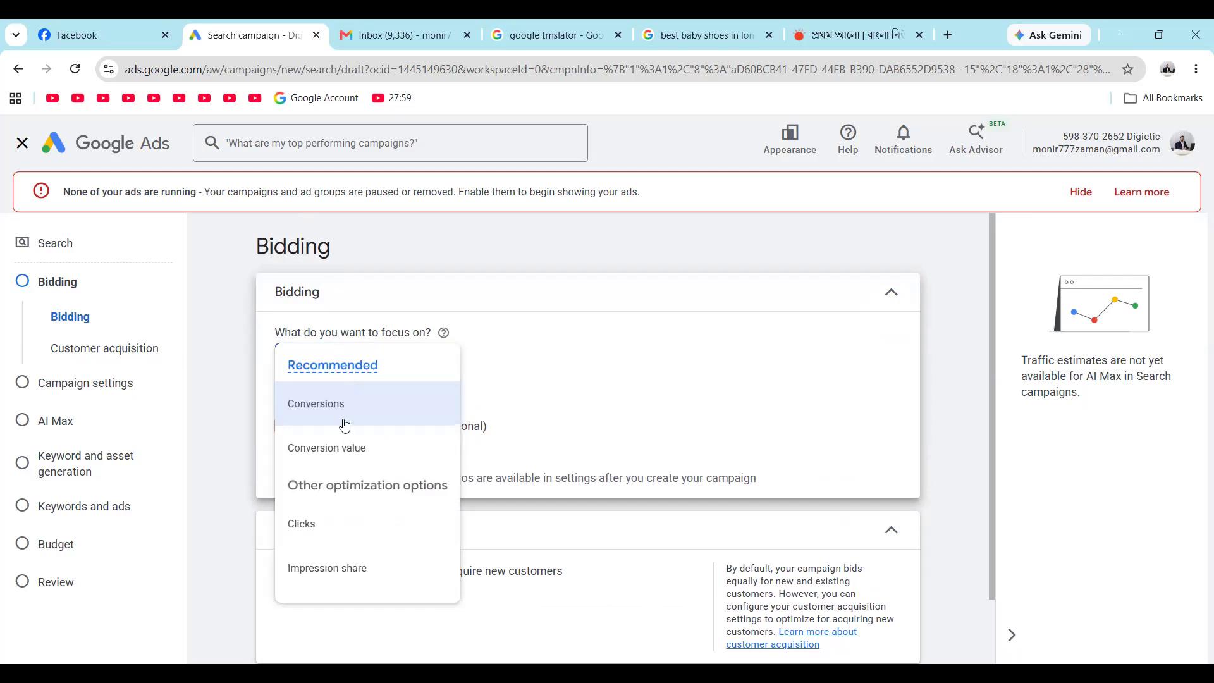
{"action": "left_click", "coordinate": [351, 398]}
{"action": "scroll", "coordinate": [522, 281], "scroll_direction": "down", "scroll_amount": 2}
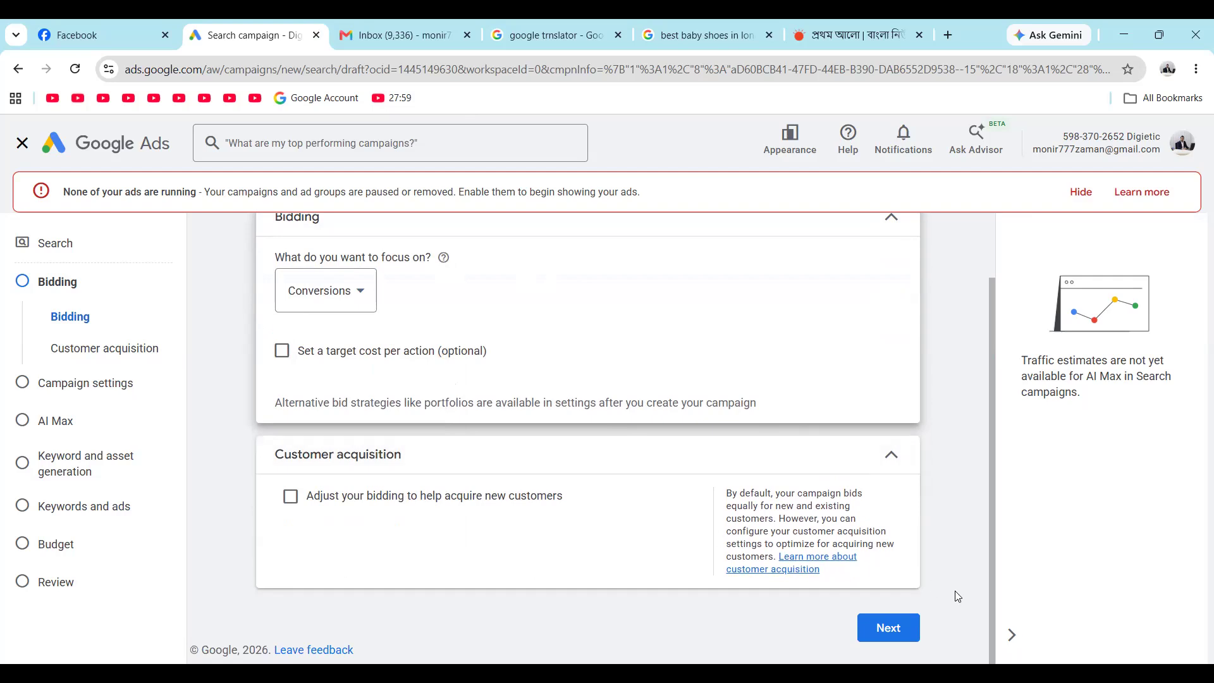
- Try to turn on bidding adjustment for acquiring new customers in the customer acquisition settings
{"action": "left_click", "coordinate": [104, 349]}
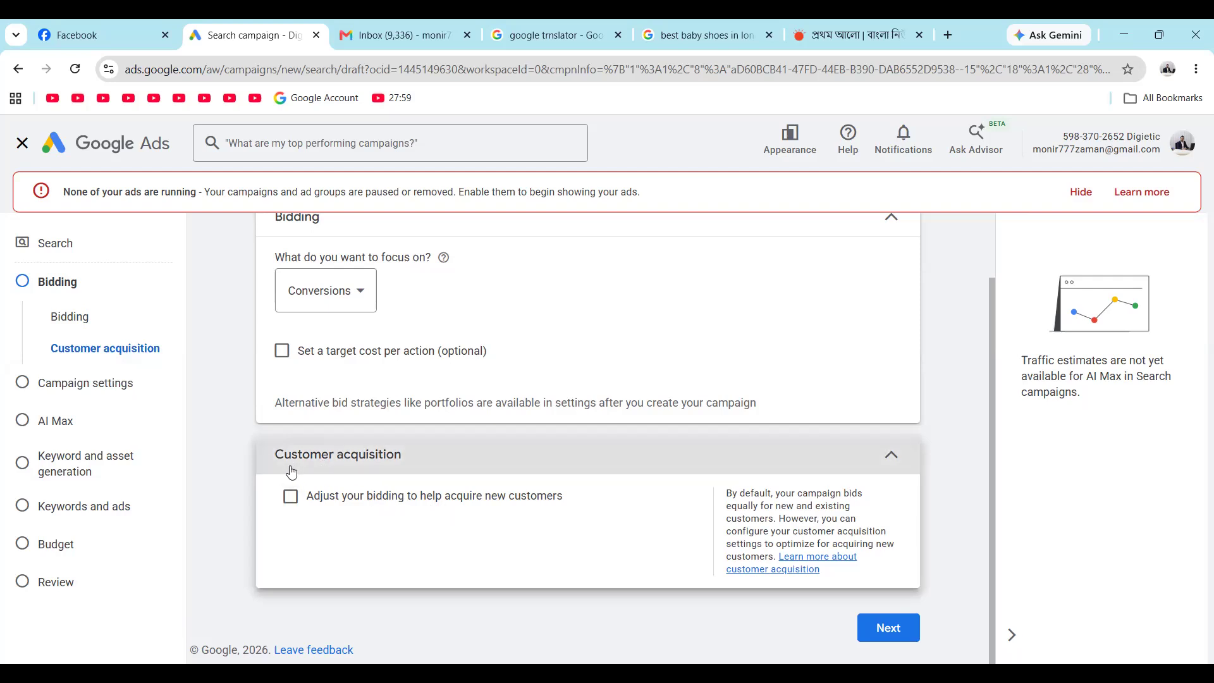
{"action": "left_click", "coordinate": [359, 511]}
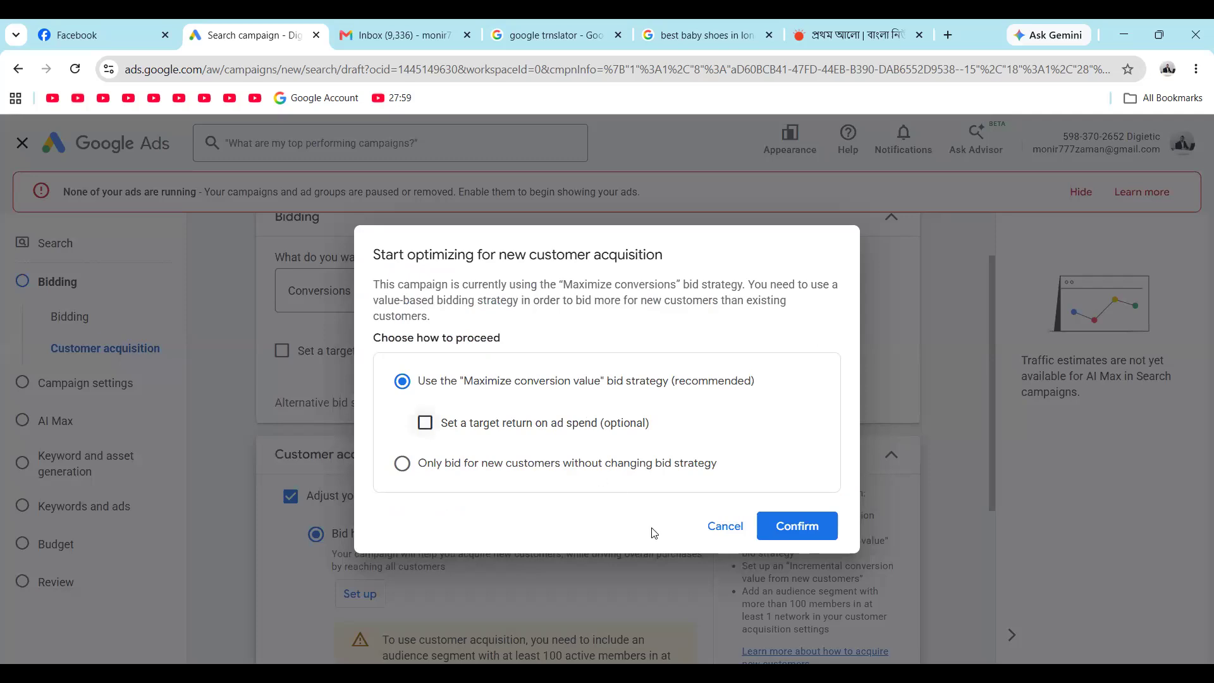
{"action": "left_click", "coordinate": [726, 526]}
{"action": "scroll", "coordinate": [330, 535], "scroll_direction": "down", "scroll_amount": 1}
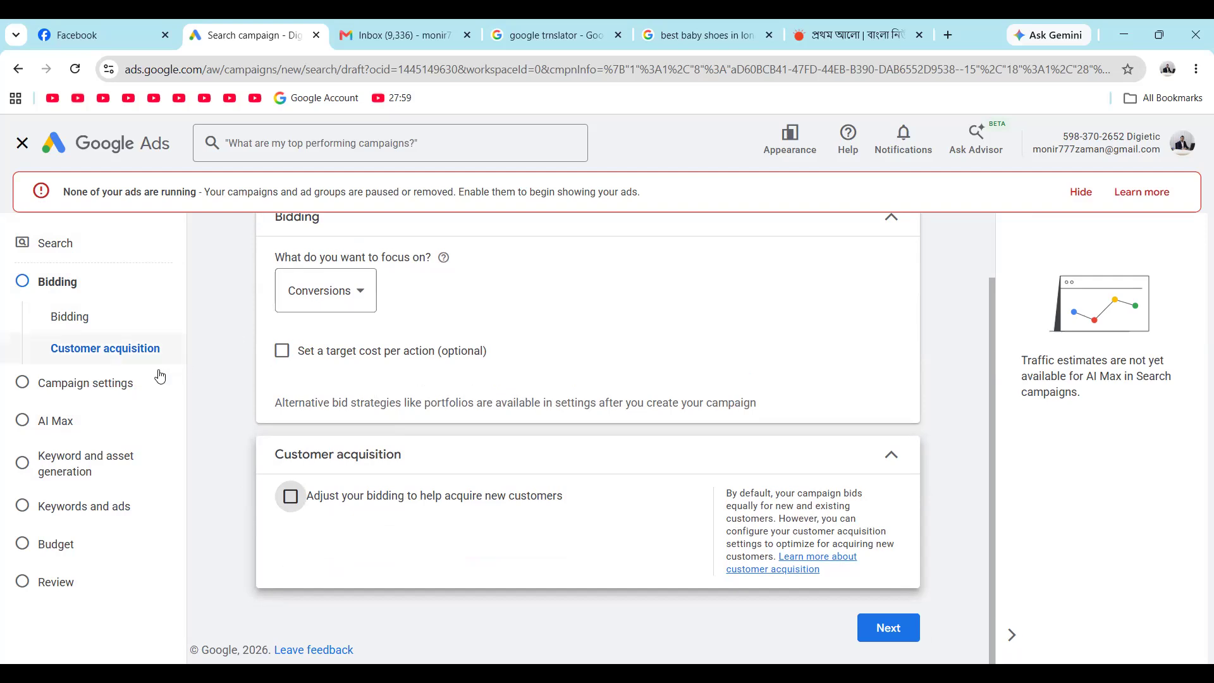
- Go to the campaign settings, dismiss the draft limit message, and exclude the Google Display Network from the campaign's networks
{"action": "left_click", "coordinate": [96, 387]}
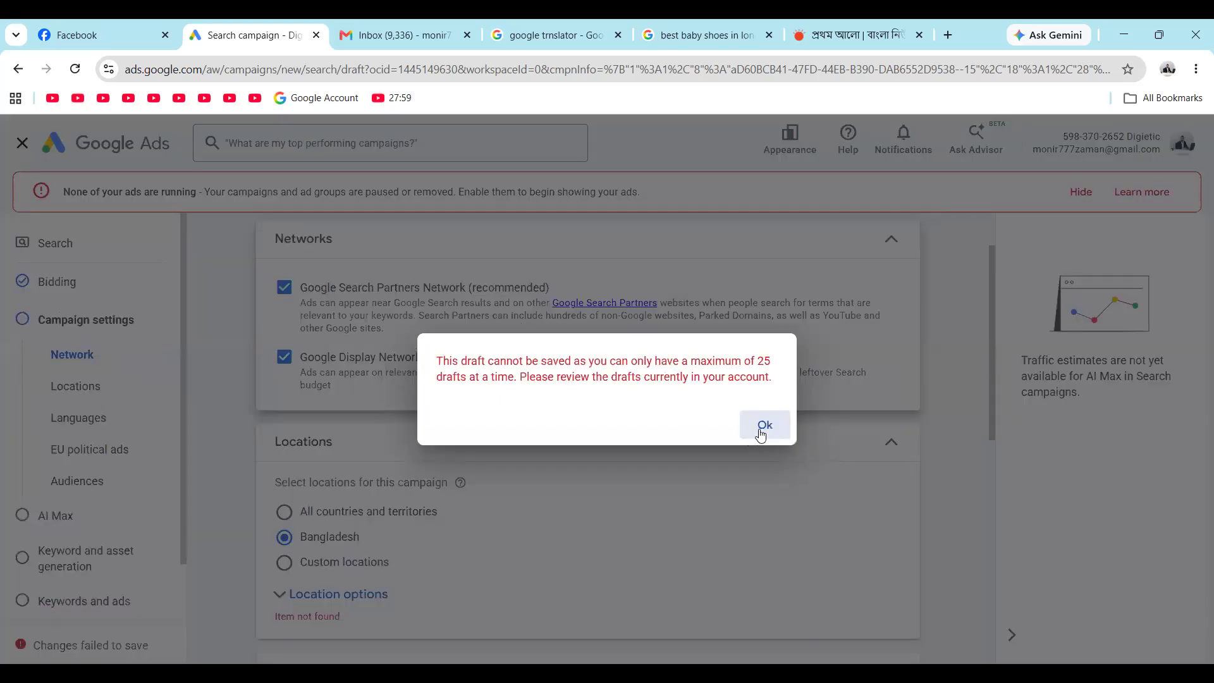
{"action": "left_click", "coordinate": [762, 430]}
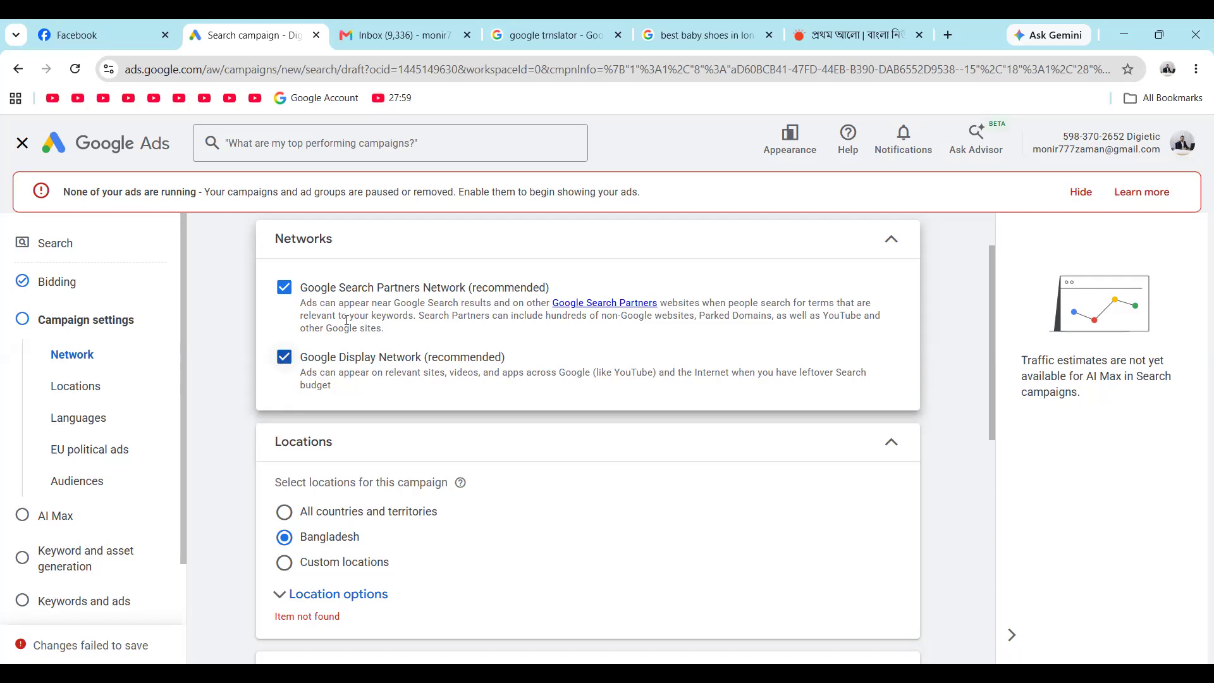
{"action": "left_click", "coordinate": [283, 359]}
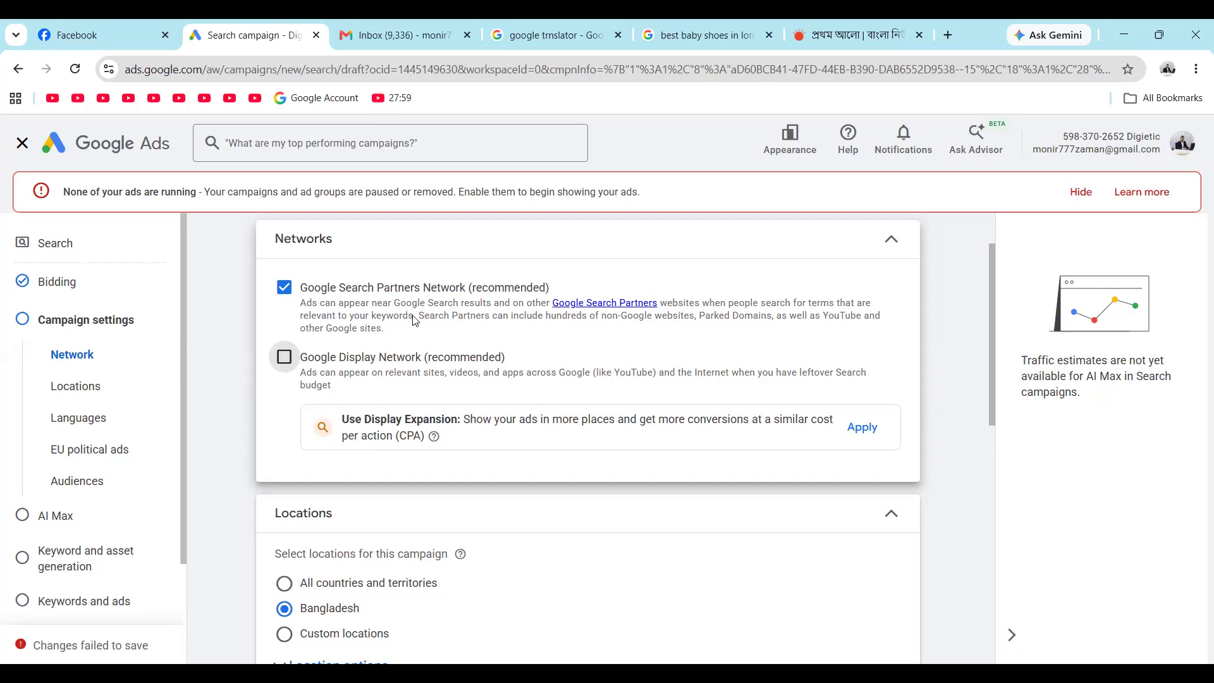
{"action": "left_click_drag", "start_coordinate": [414, 320], "coordinate": [299, 324]}
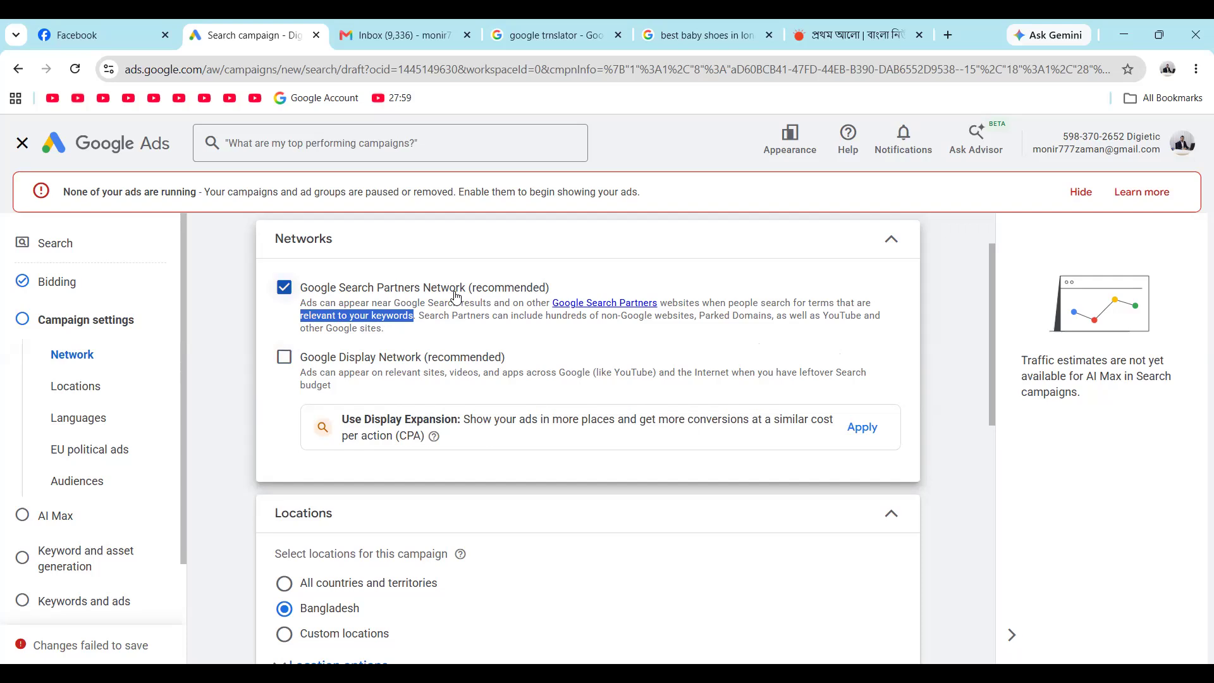
- Go to the campaign's location settings and expand the location options to review the presence and interest choices
{"action": "scroll", "coordinate": [457, 297], "scroll_direction": "down", "scroll_amount": 1}
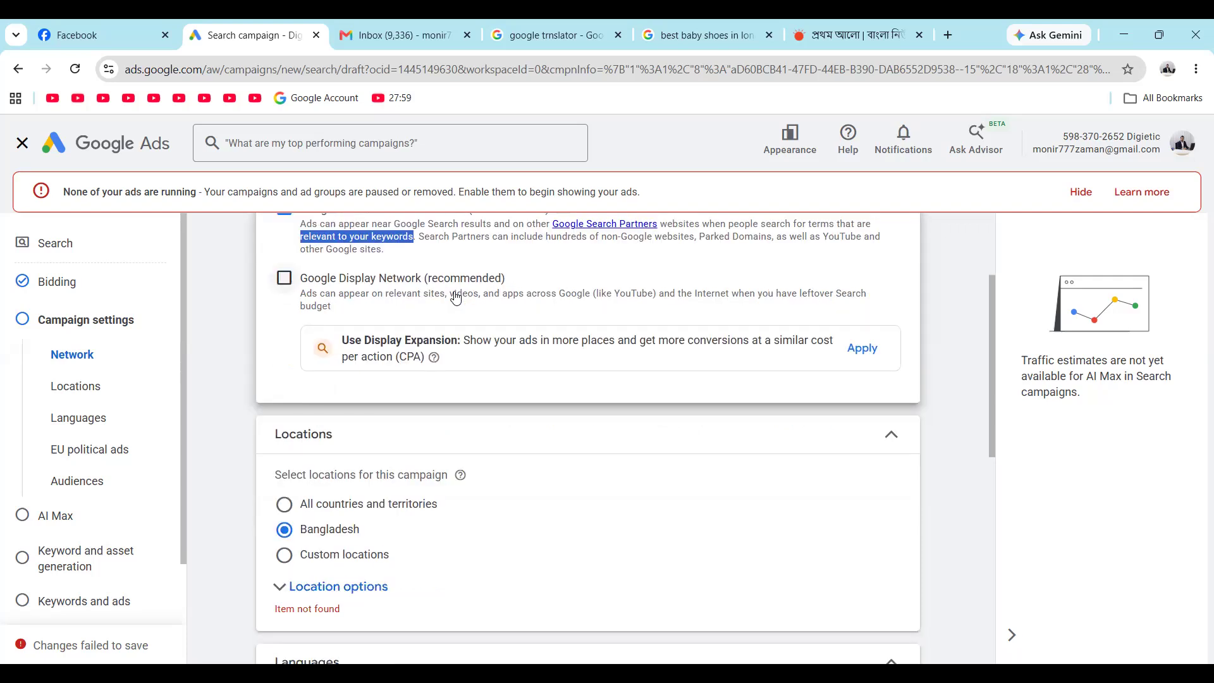
{"action": "scroll", "coordinate": [456, 297], "scroll_direction": "down", "scroll_amount": 1}
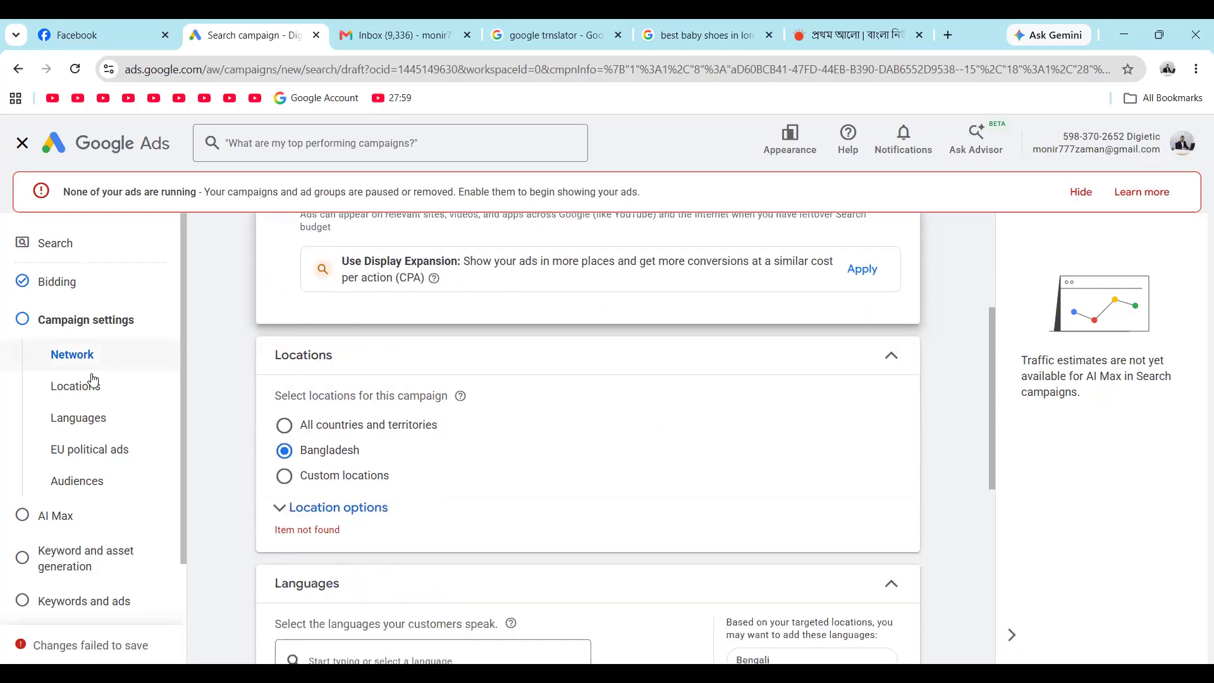
{"action": "left_click", "coordinate": [80, 391]}
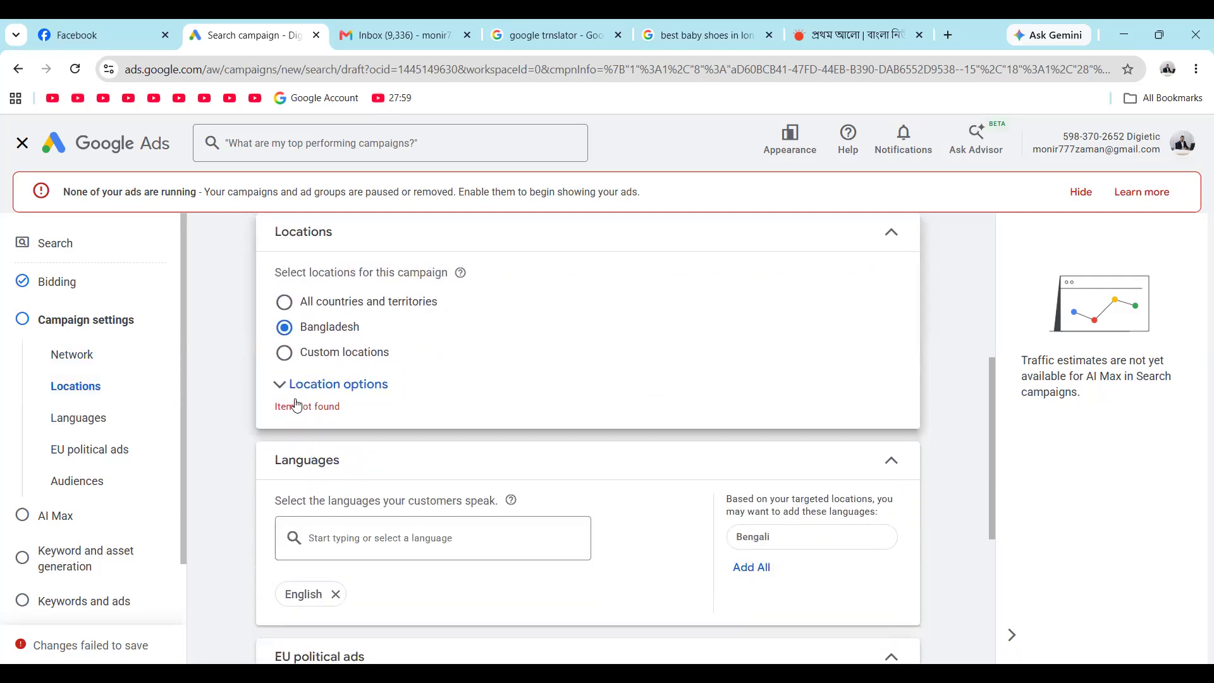
{"action": "left_click", "coordinate": [378, 384]}
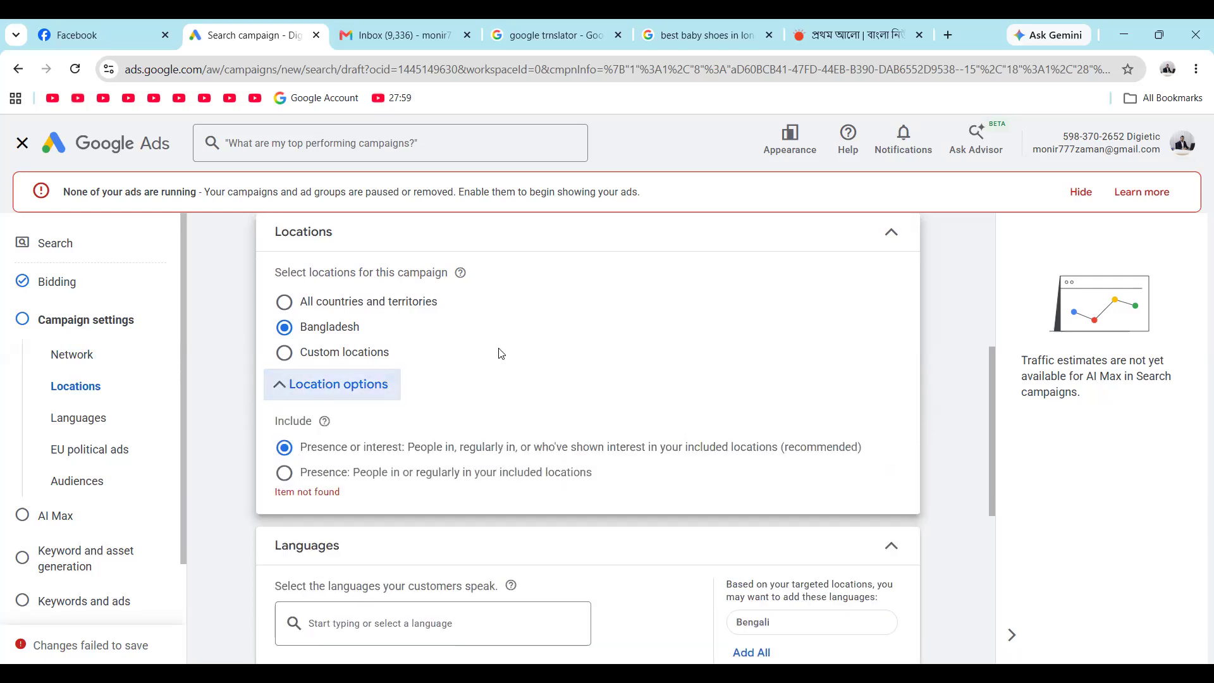
{"action": "scroll", "coordinate": [407, 403], "scroll_direction": "down", "scroll_amount": 1}
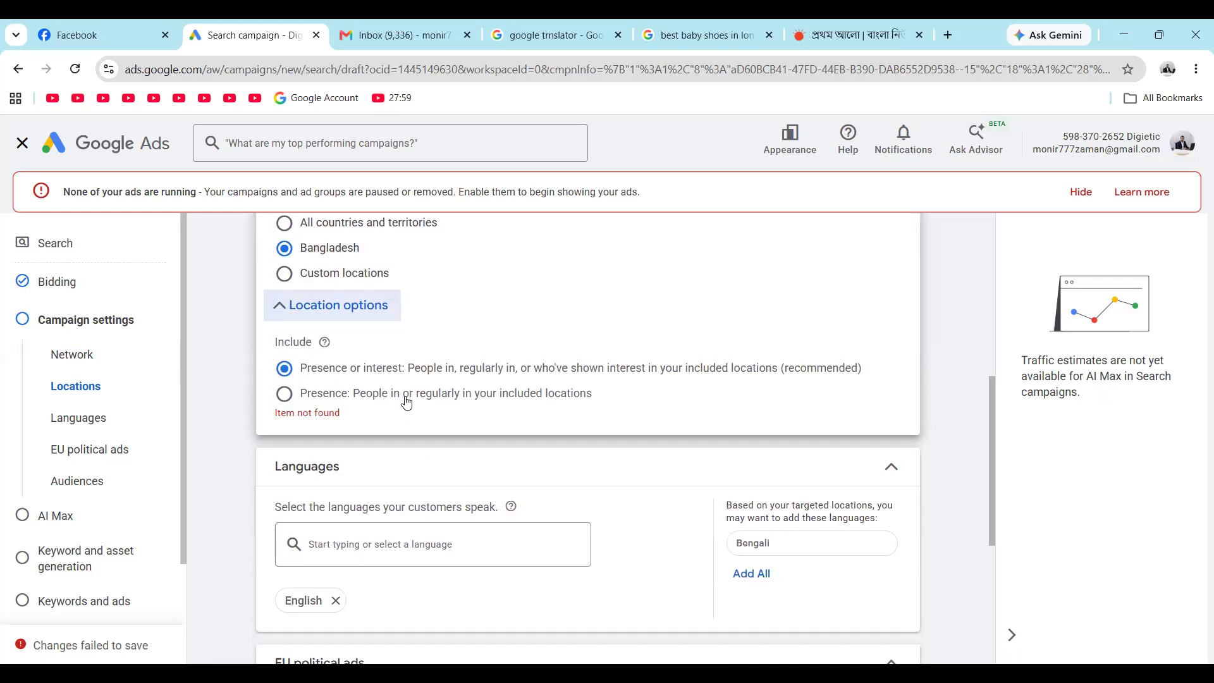
{"action": "scroll", "coordinate": [407, 402], "scroll_direction": "up", "scroll_amount": 1}
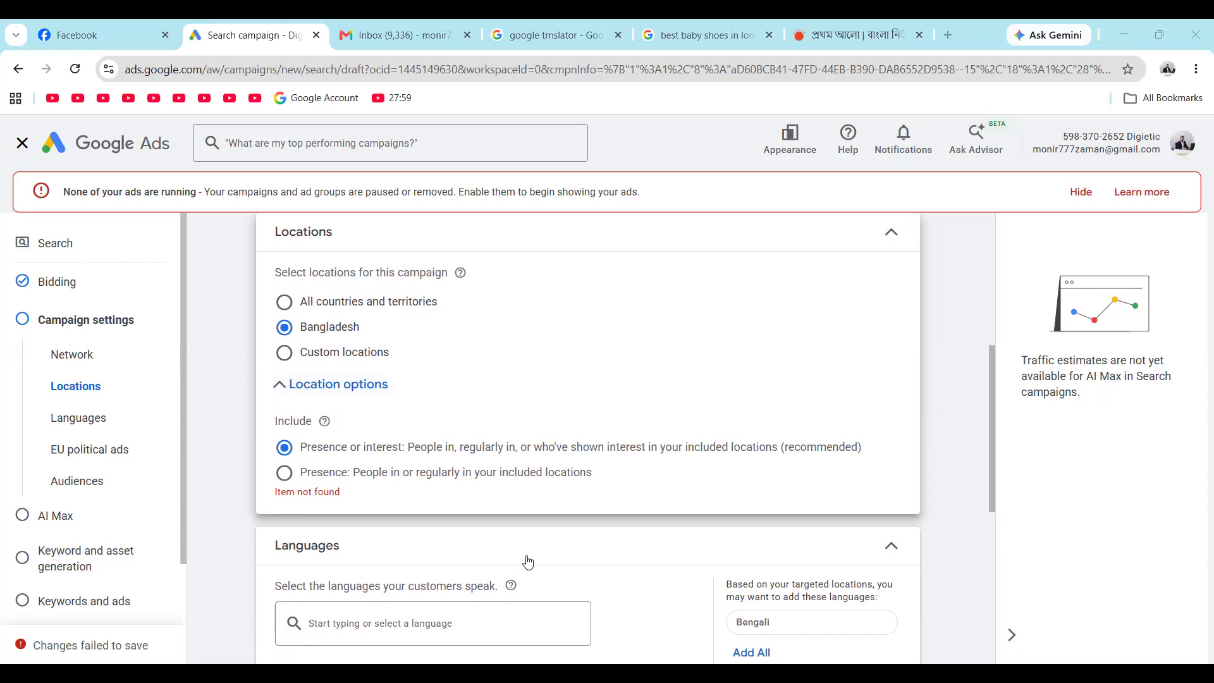
- Switch to custom locations, search for london and include the city London, England, United Kingdom
{"action": "left_click", "coordinate": [284, 354]}
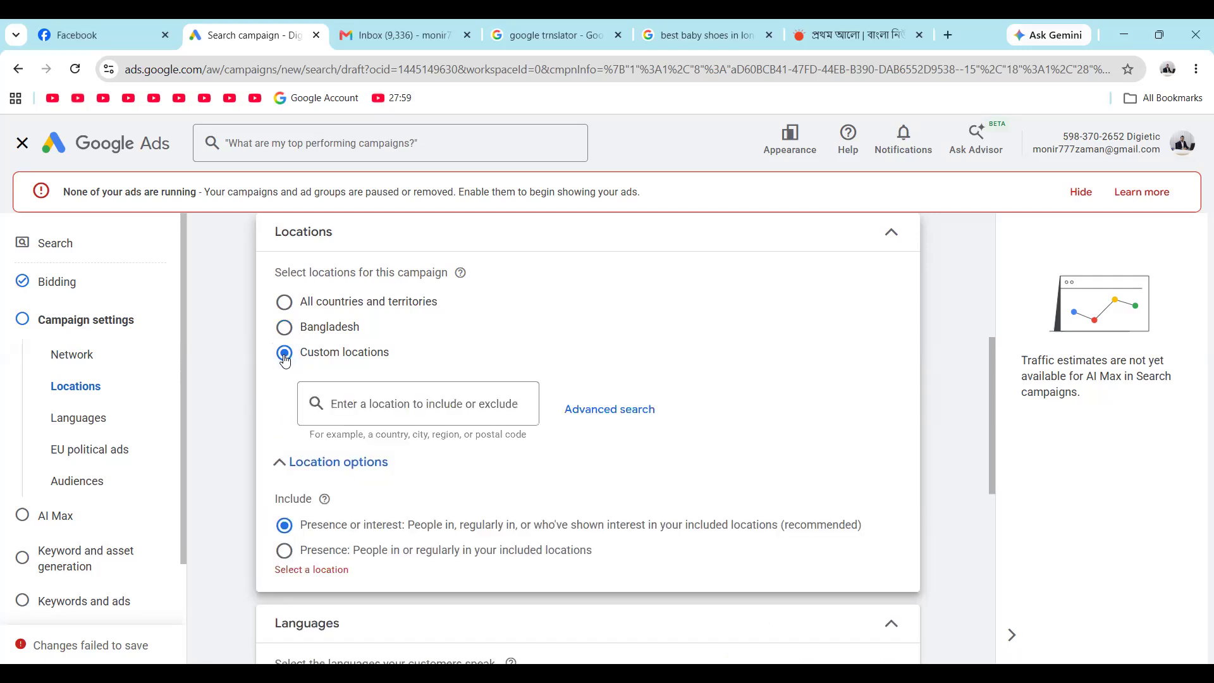
{"action": "left_click", "coordinate": [447, 405]}
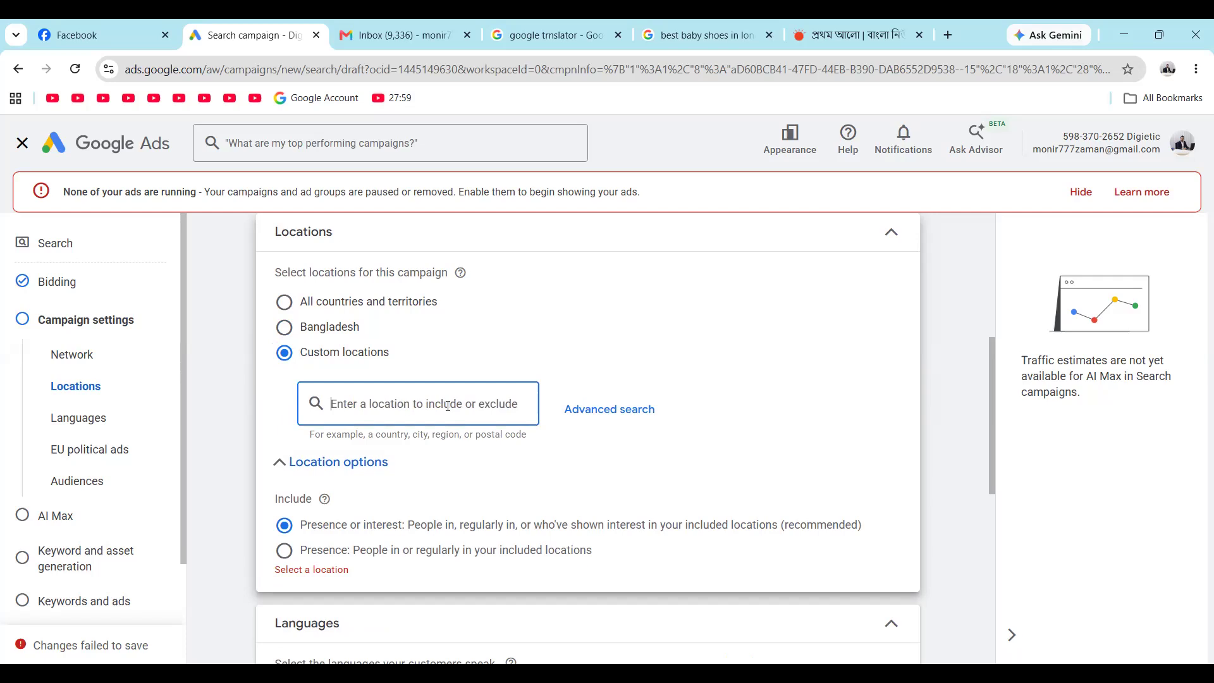
{"action": "type", "text": "london"}
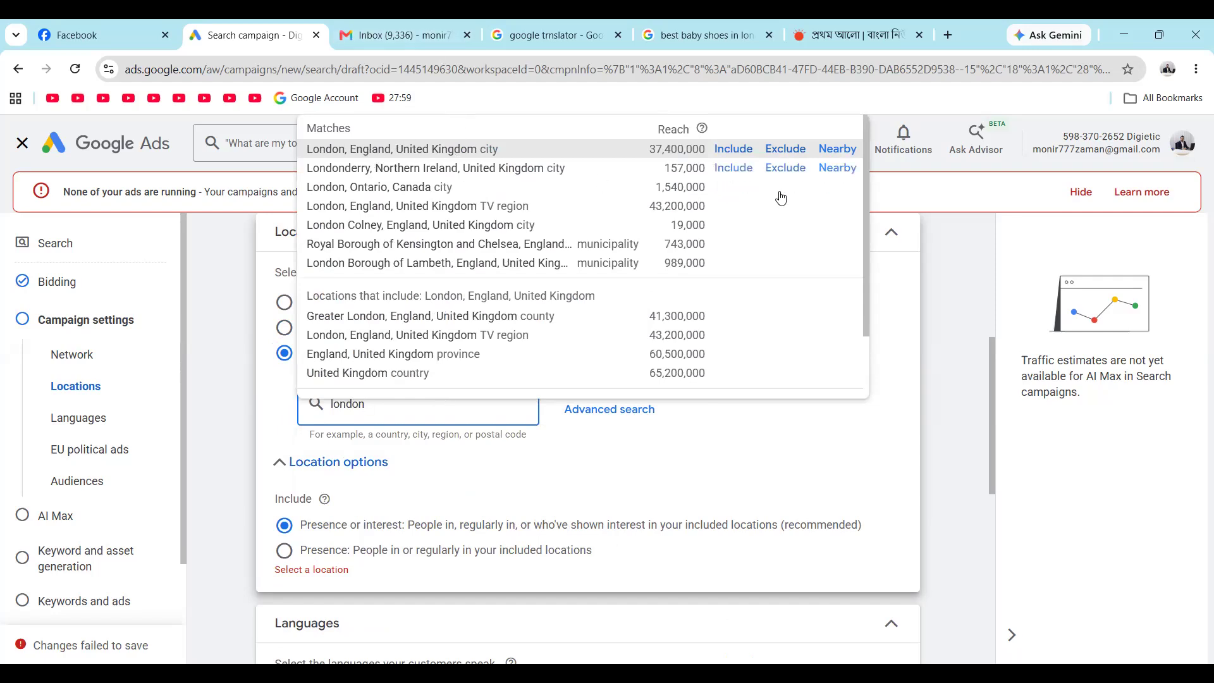
{"action": "left_click", "coordinate": [483, 148]}
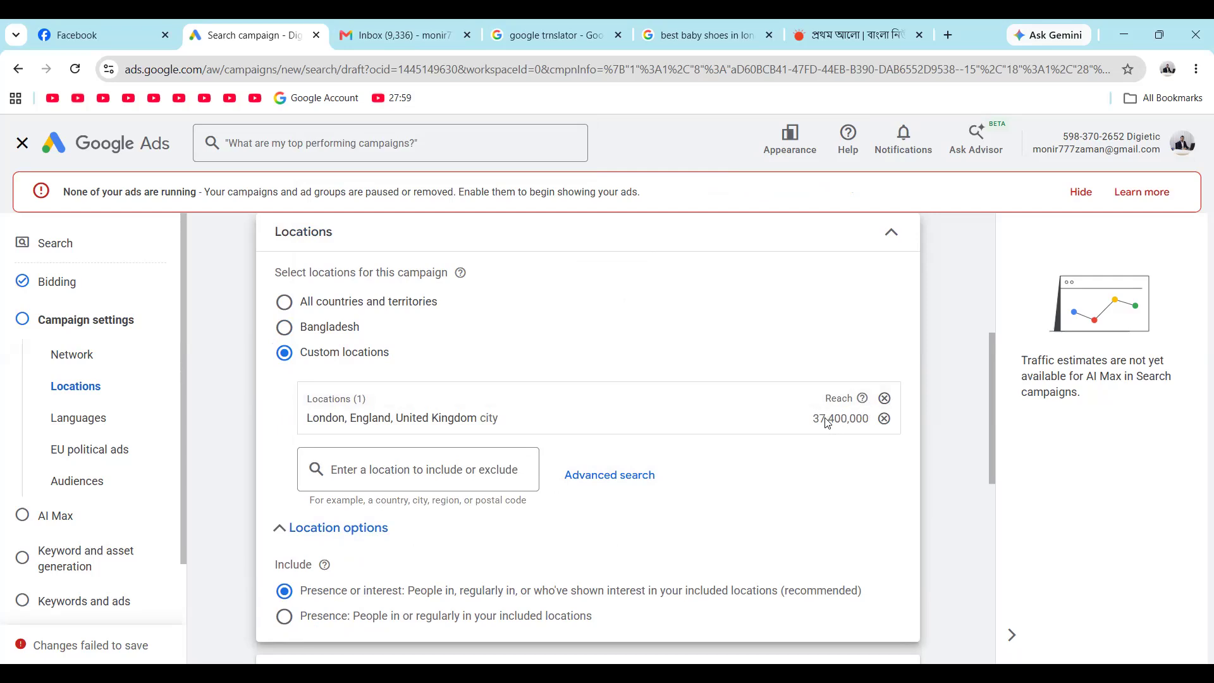
{"action": "left_click_drag", "start_coordinate": [815, 418], "coordinate": [873, 426]}
- Search for london again to review the other matching locations, and clear the search without adding one
{"action": "left_click", "coordinate": [423, 469]}
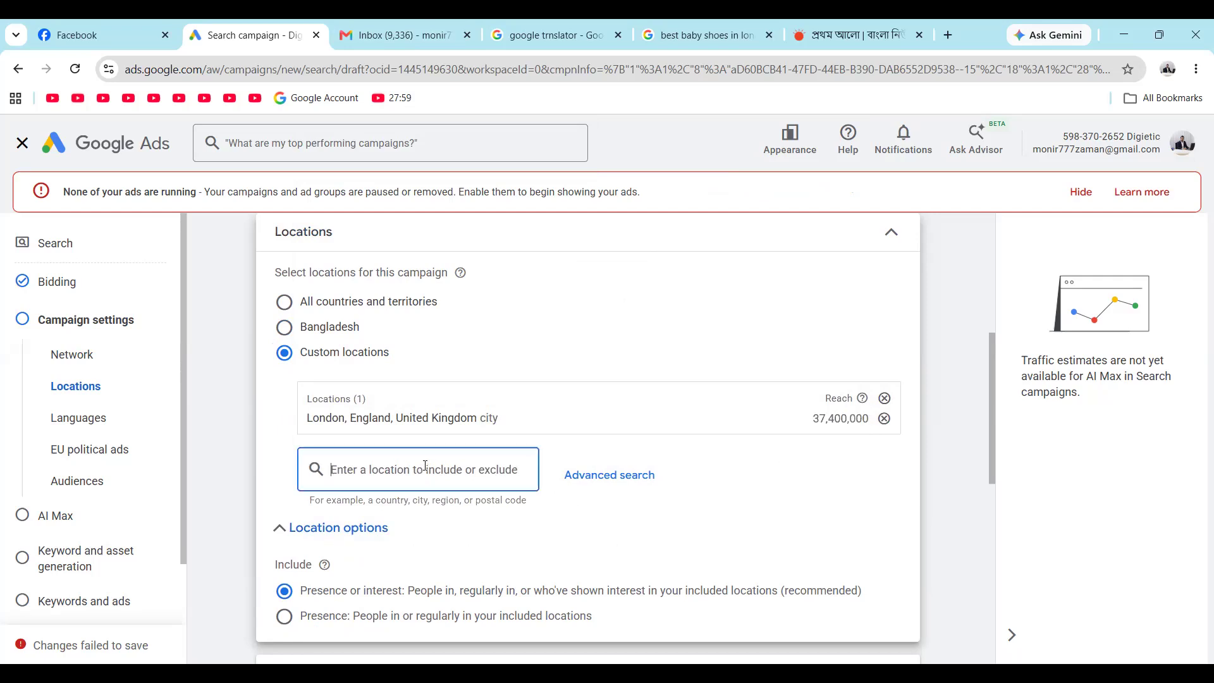
{"action": "type", "text": "london"}
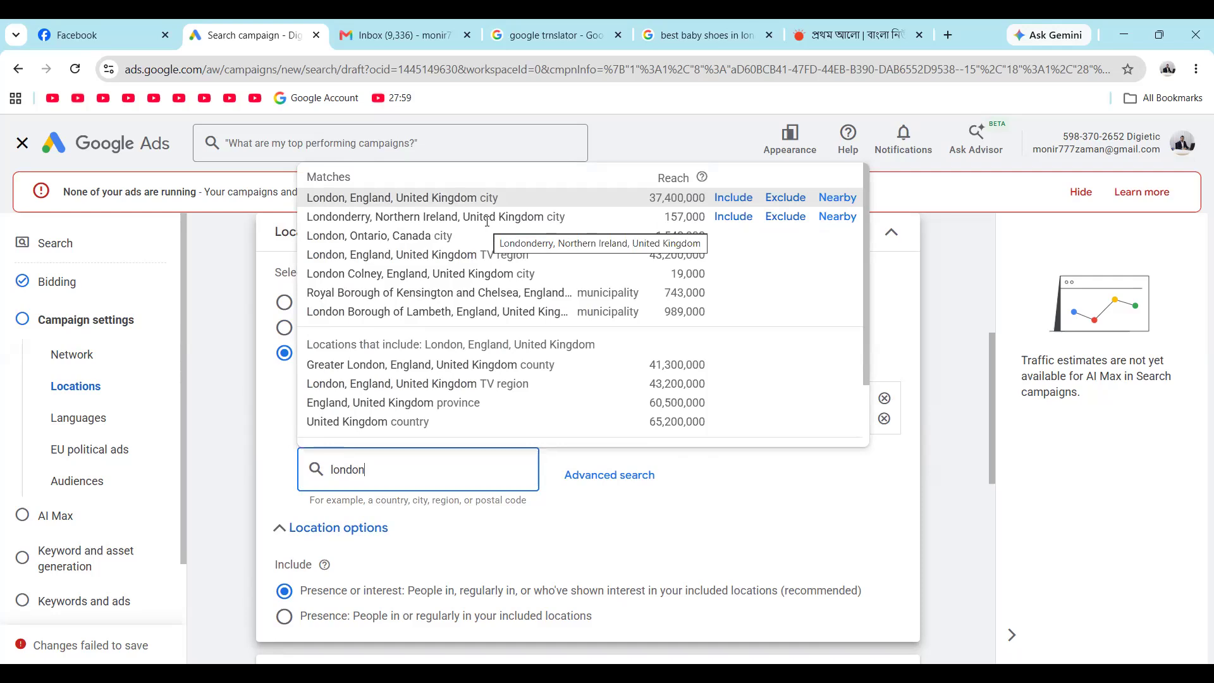
{"action": "left_click", "coordinate": [379, 468]}
{"action": "key", "text": "BackSpace"}
{"action": "key", "text": "BackSpace"}
{"action": "key", "text": "BackSpace"}
{"action": "key", "text": "BackSpace"}
{"action": "key", "text": "BackSpace"}
{"action": "key", "text": "BackSpace"}
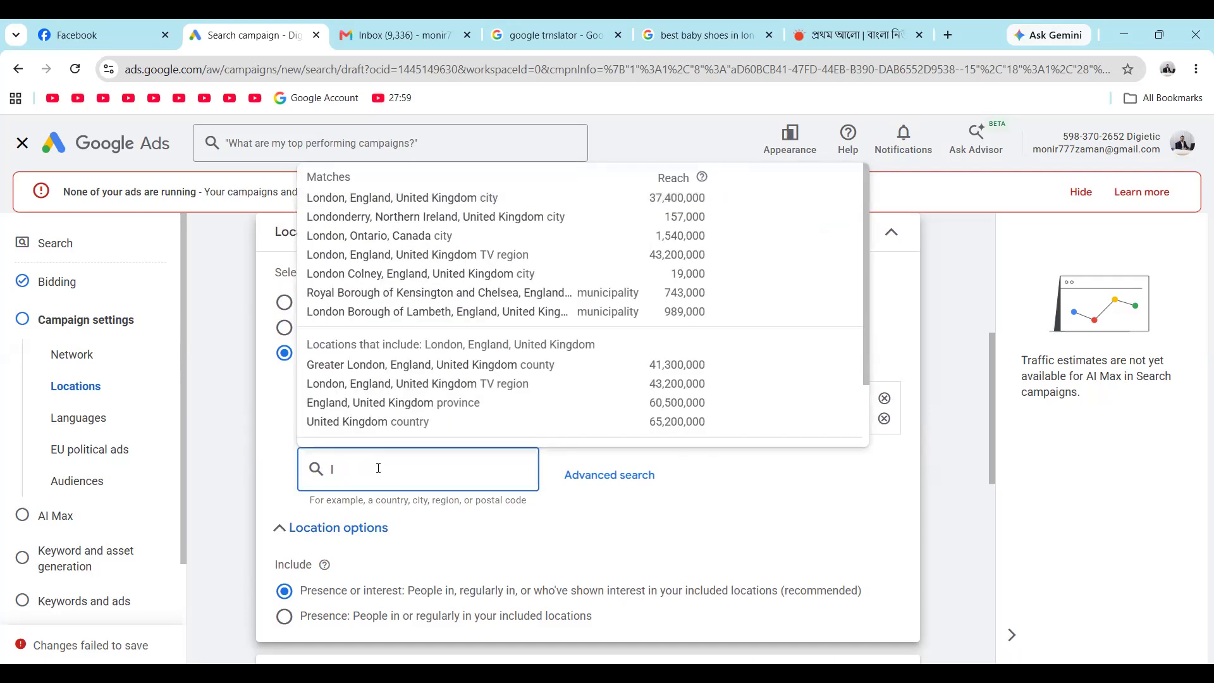
{"action": "left_click", "coordinate": [650, 518]}
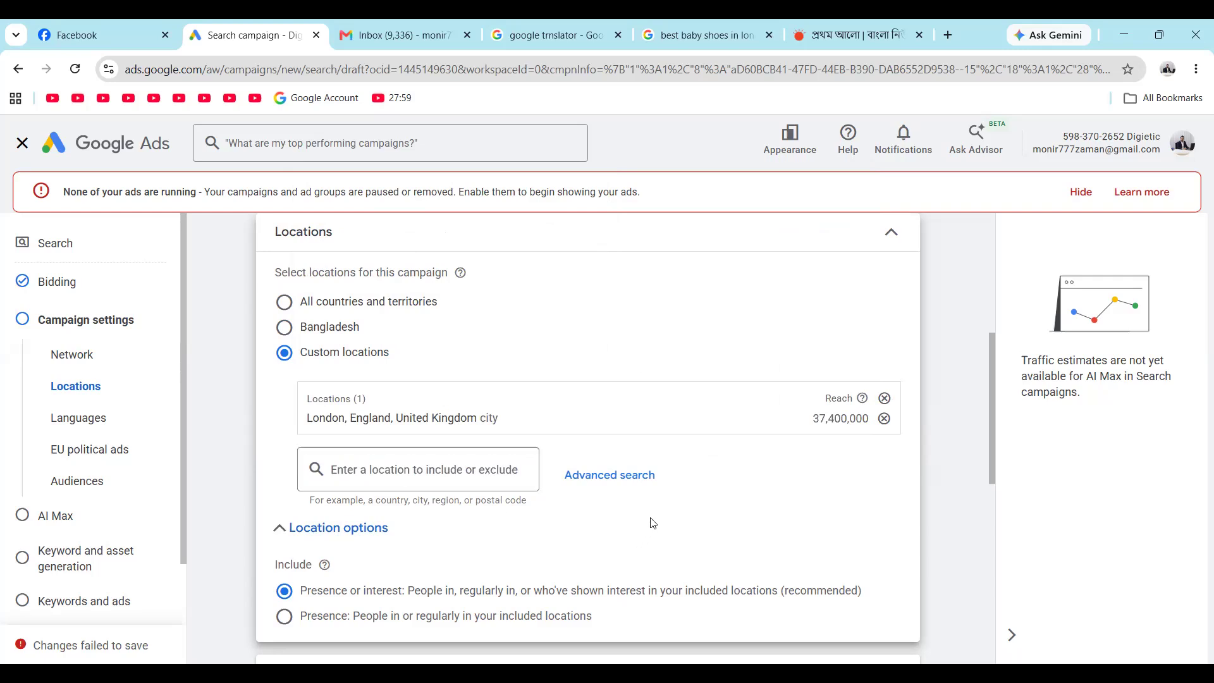
{"action": "left_click", "coordinate": [443, 467]}
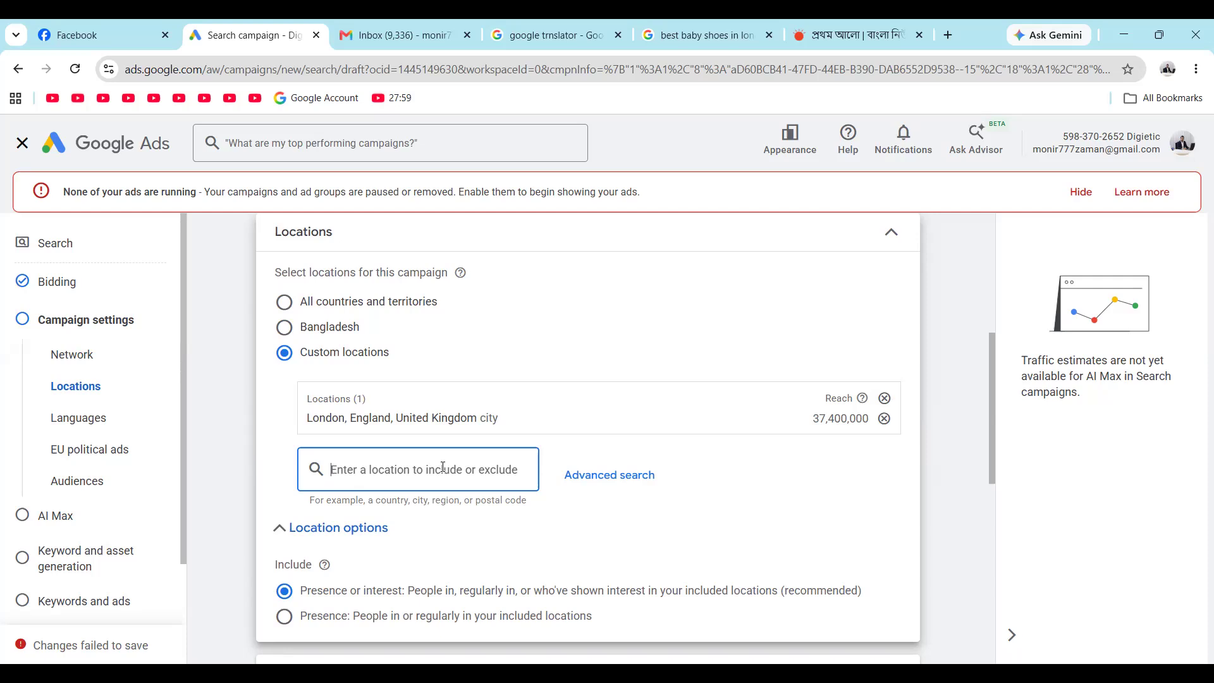
- Go to the campaign's language settings and look up English in the language list by filtering for "e"
{"action": "left_click", "coordinate": [77, 422]}
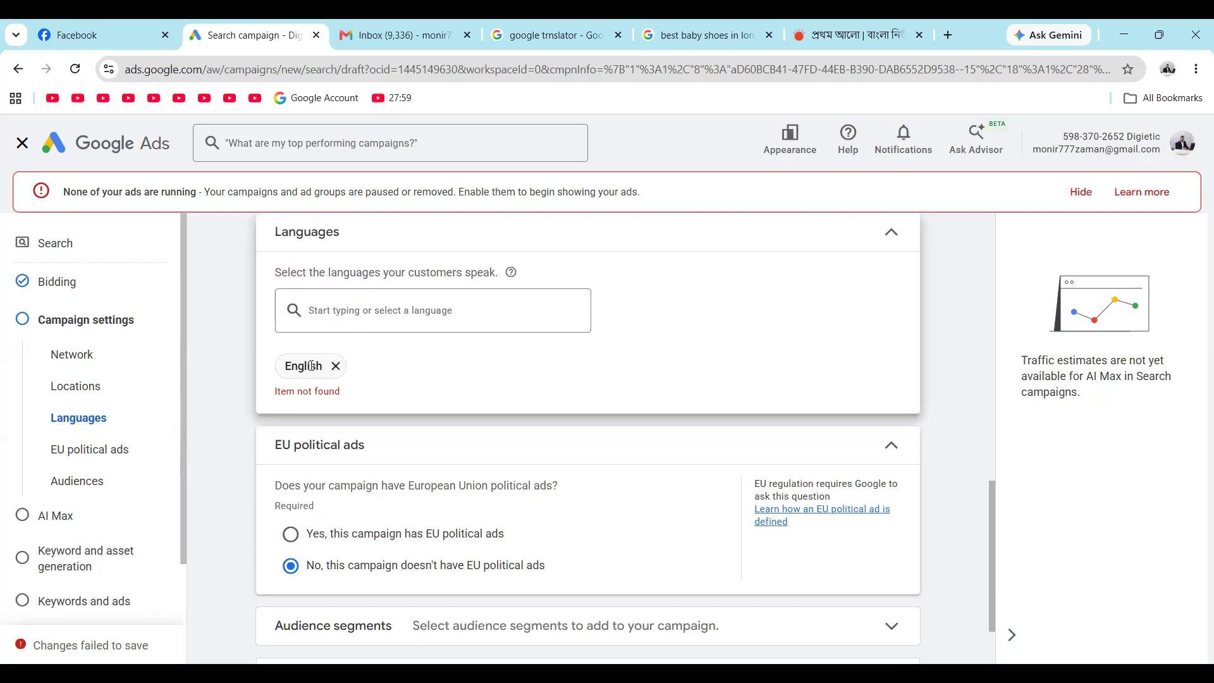
{"action": "scroll", "coordinate": [418, 388], "scroll_direction": "up", "scroll_amount": 1}
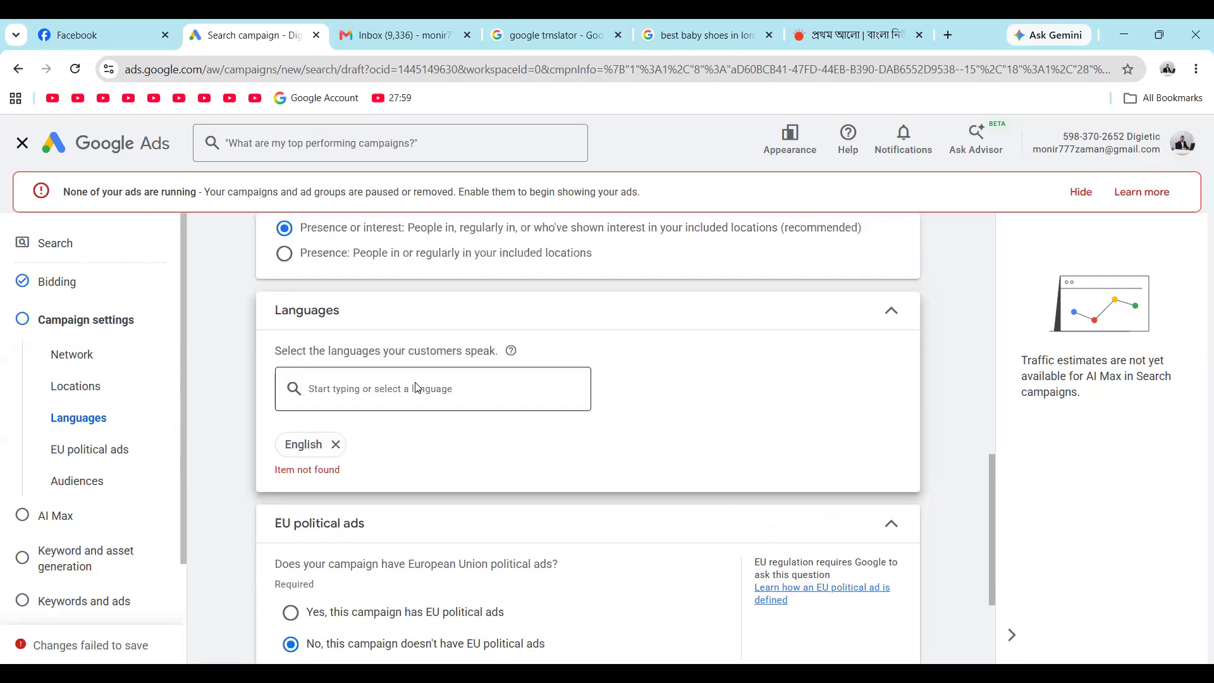
{"action": "left_click", "coordinate": [351, 397]}
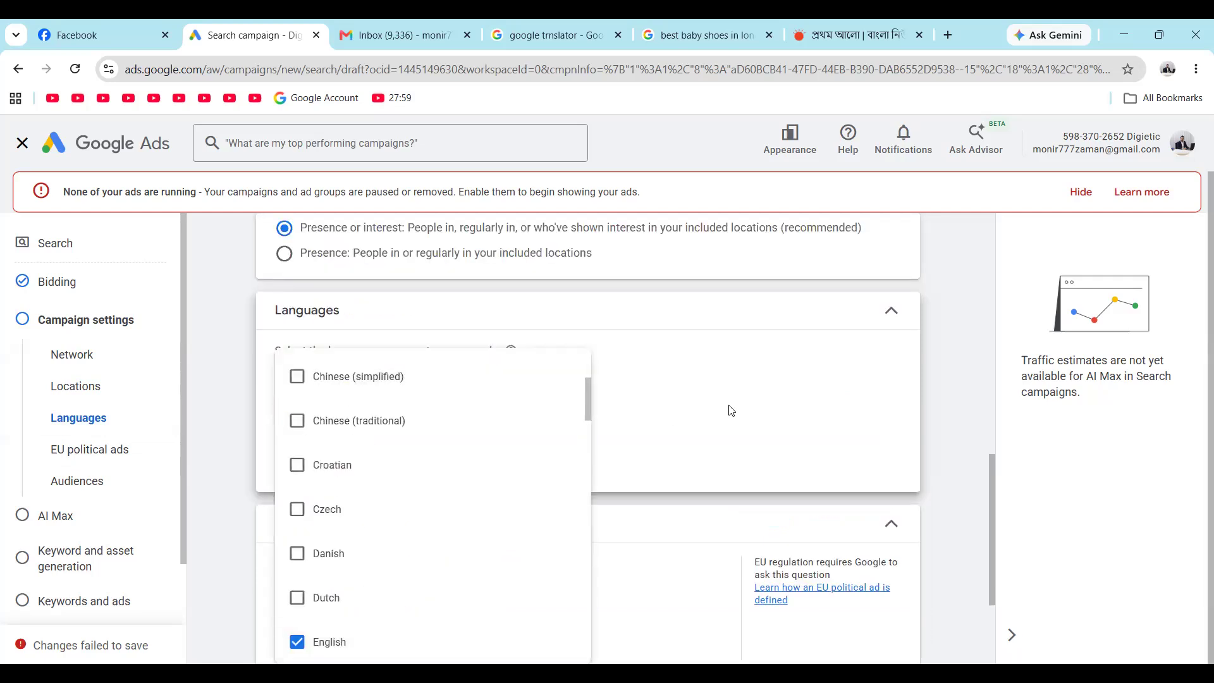
{"action": "left_click", "coordinate": [636, 411]}
{"action": "left_click", "coordinate": [424, 395]}
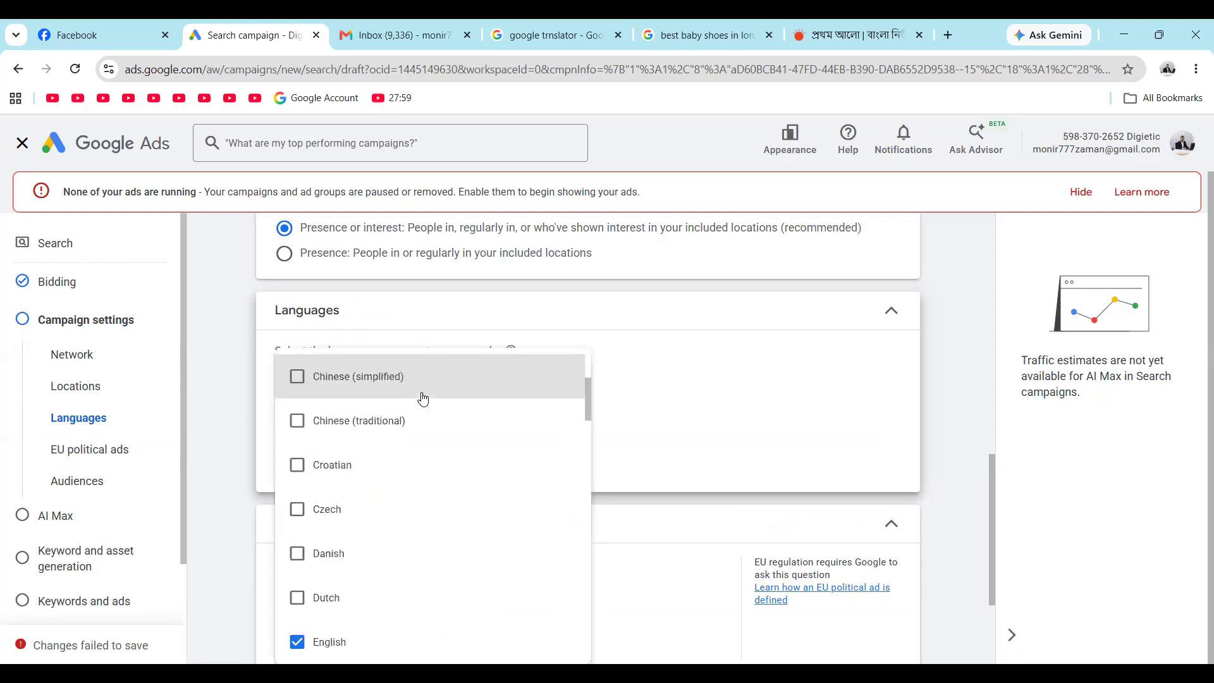
{"action": "type", "text": "e"}
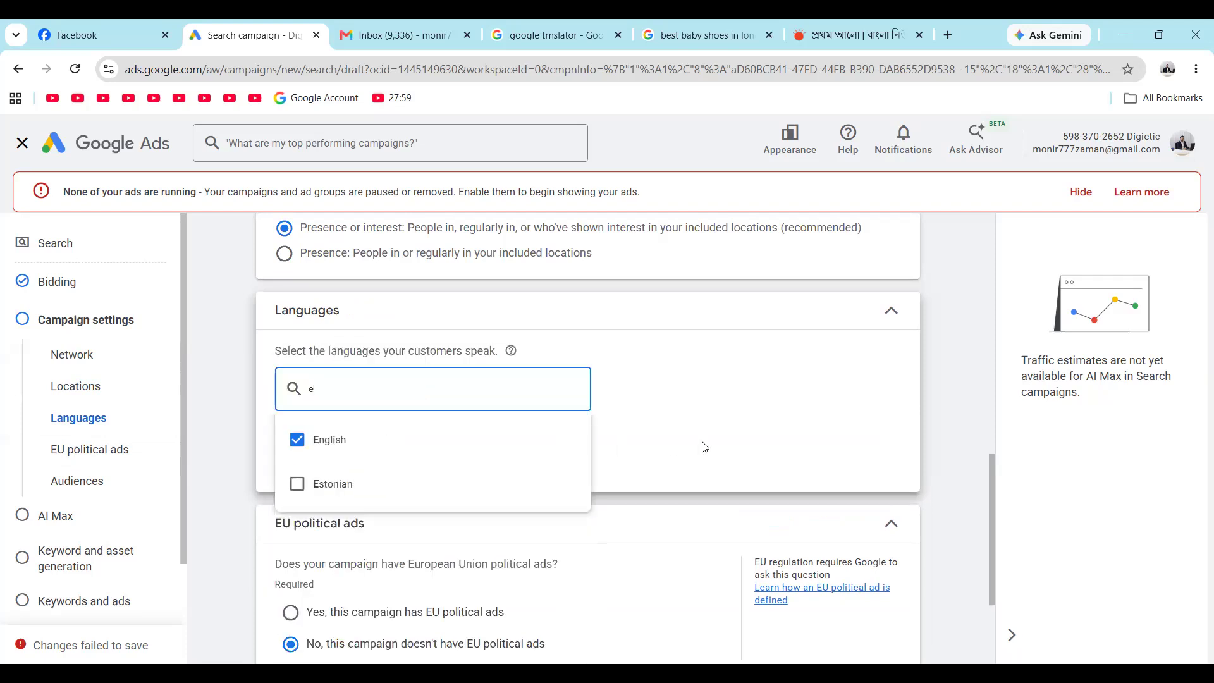
{"action": "left_click", "coordinate": [711, 425]}
- Remove English from the campaign languages, select it again and clear the language filter
{"action": "left_click", "coordinate": [336, 446]}
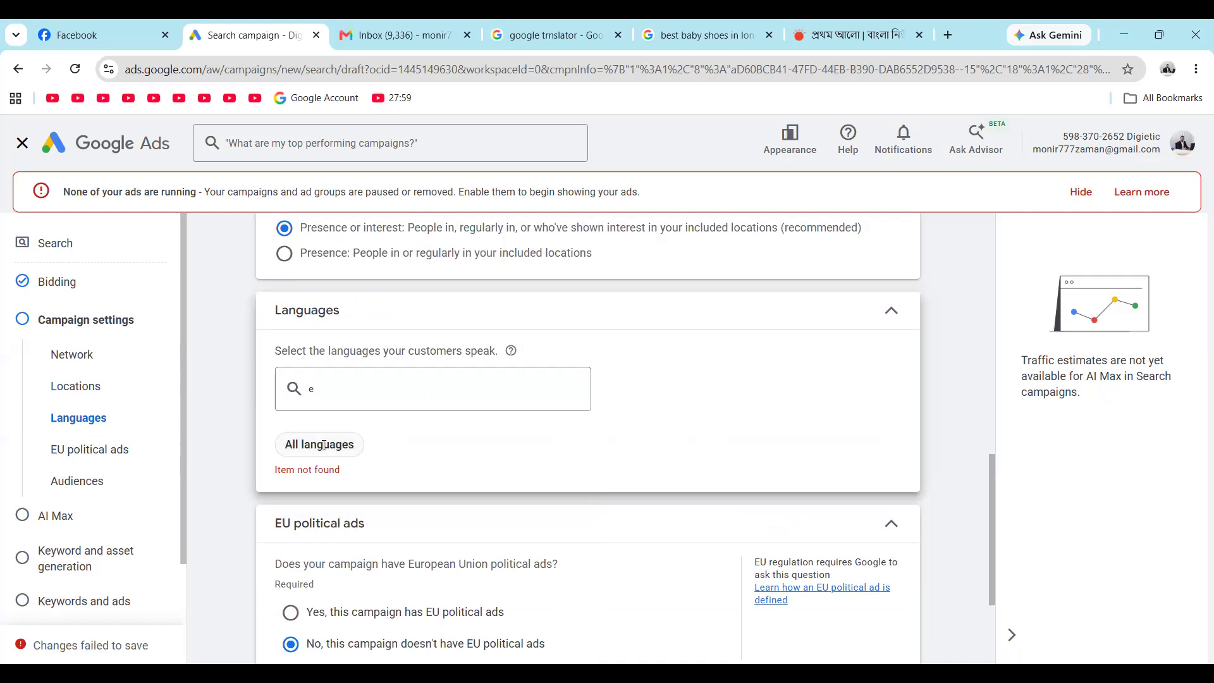
{"action": "left_click", "coordinate": [348, 386]}
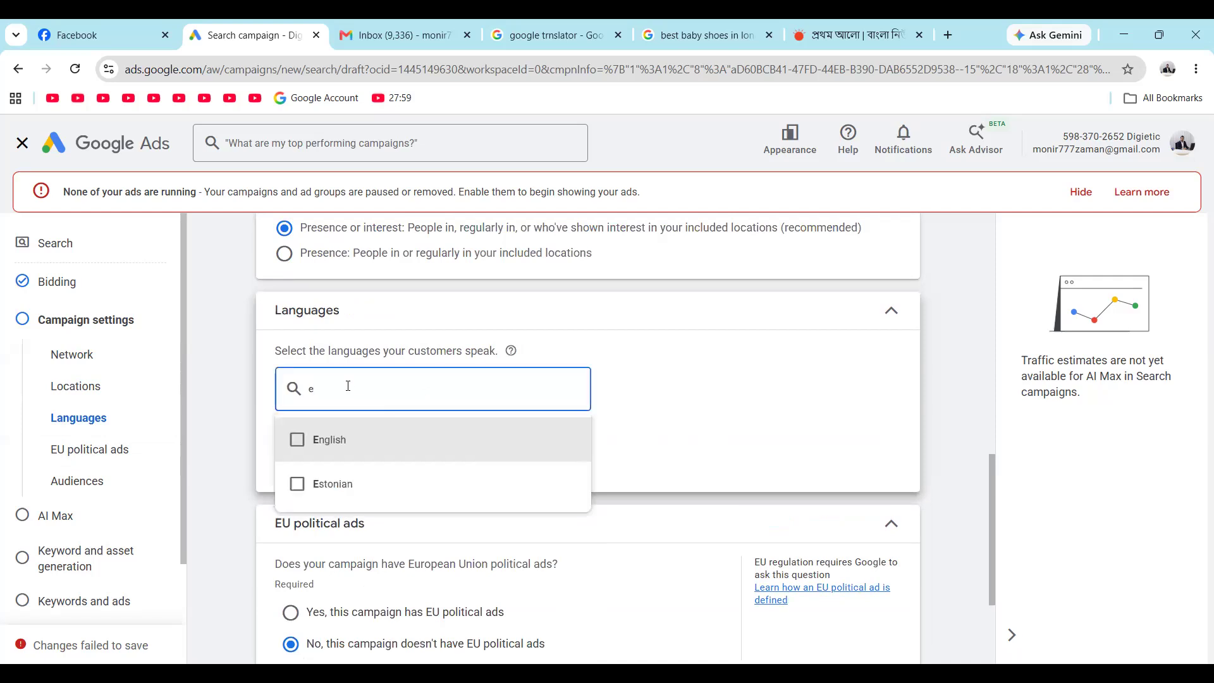
{"action": "left_click", "coordinate": [297, 440]}
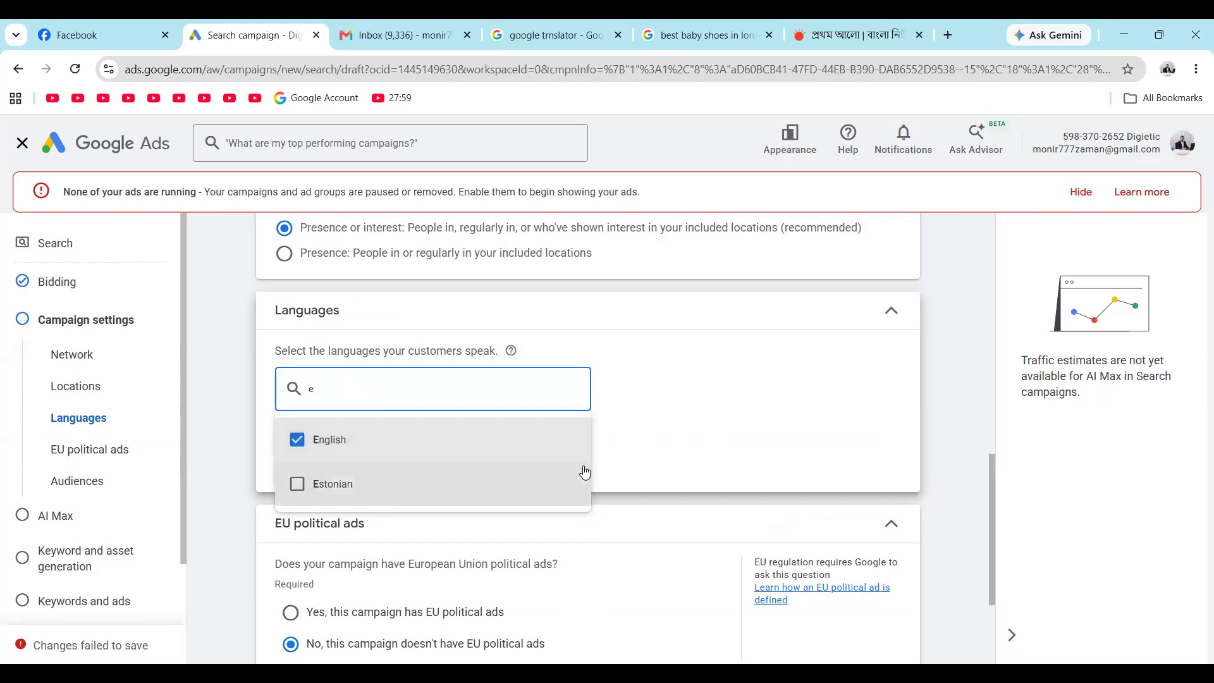
{"action": "left_click", "coordinate": [697, 429]}
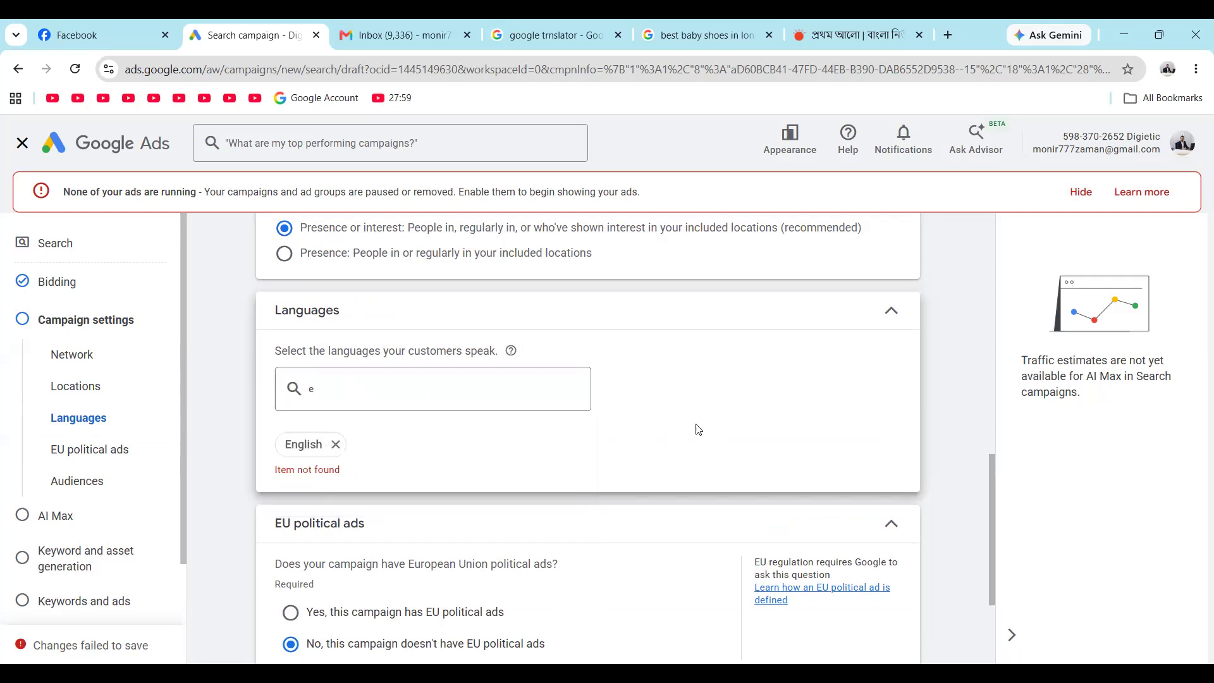
{"action": "left_click", "coordinate": [332, 386]}
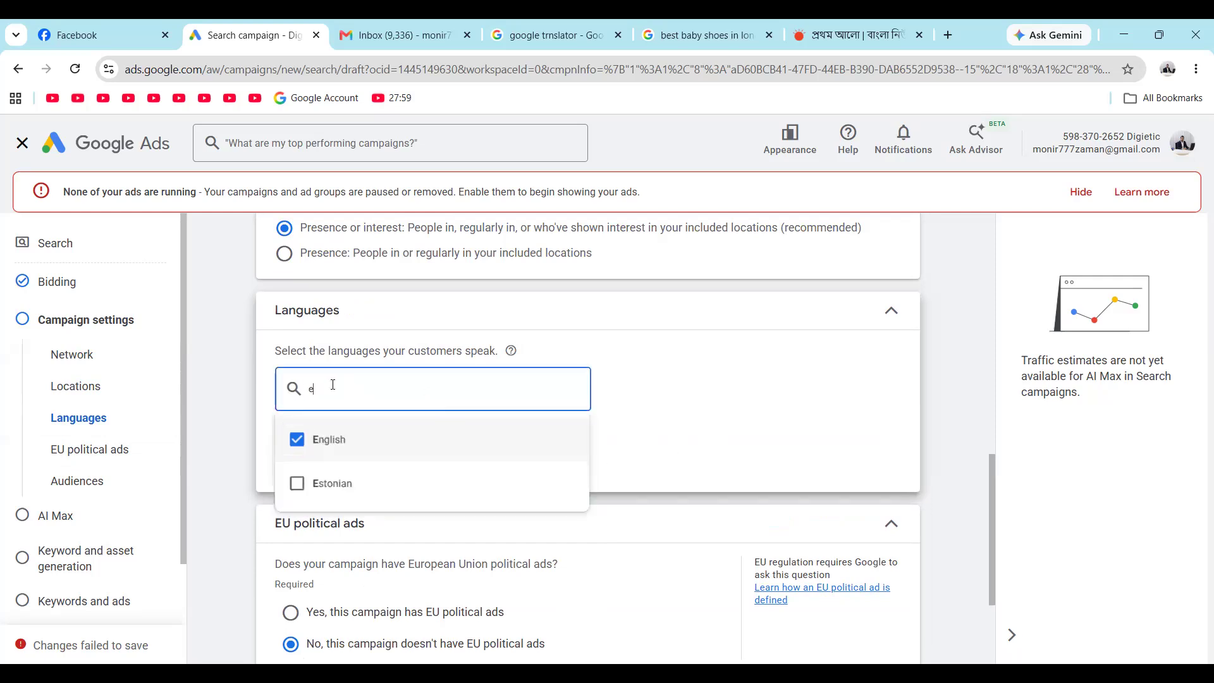
{"action": "key", "text": "BackSpace"}
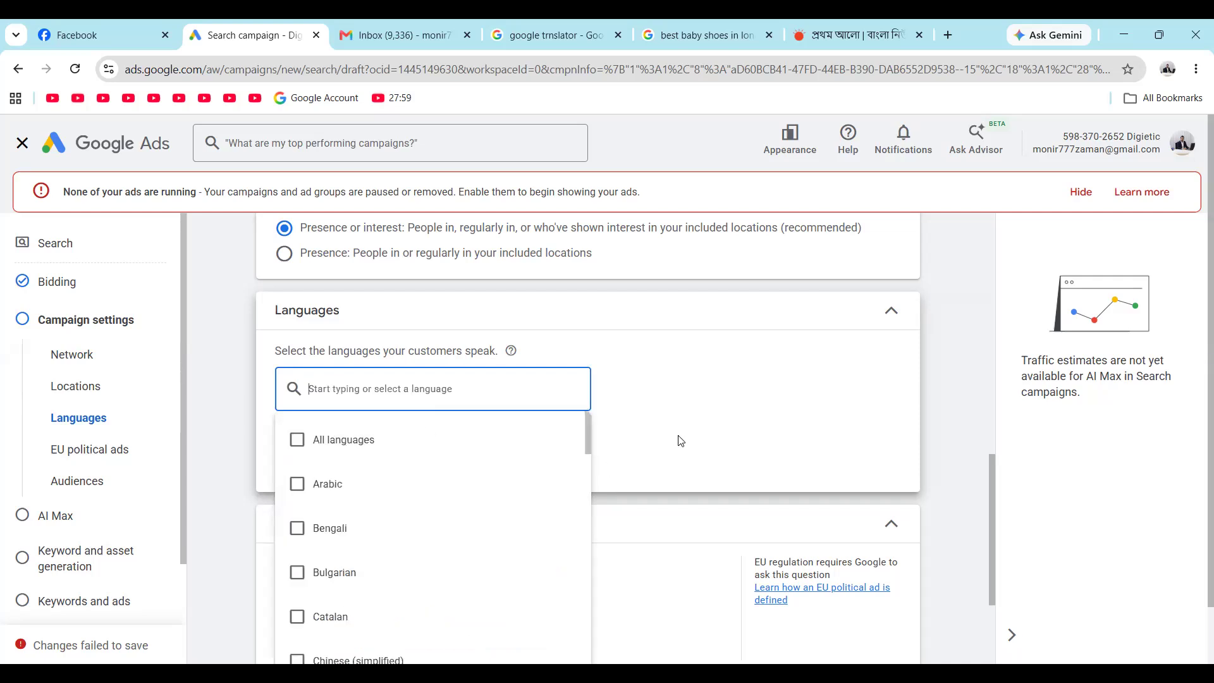
{"action": "left_click", "coordinate": [691, 423]}
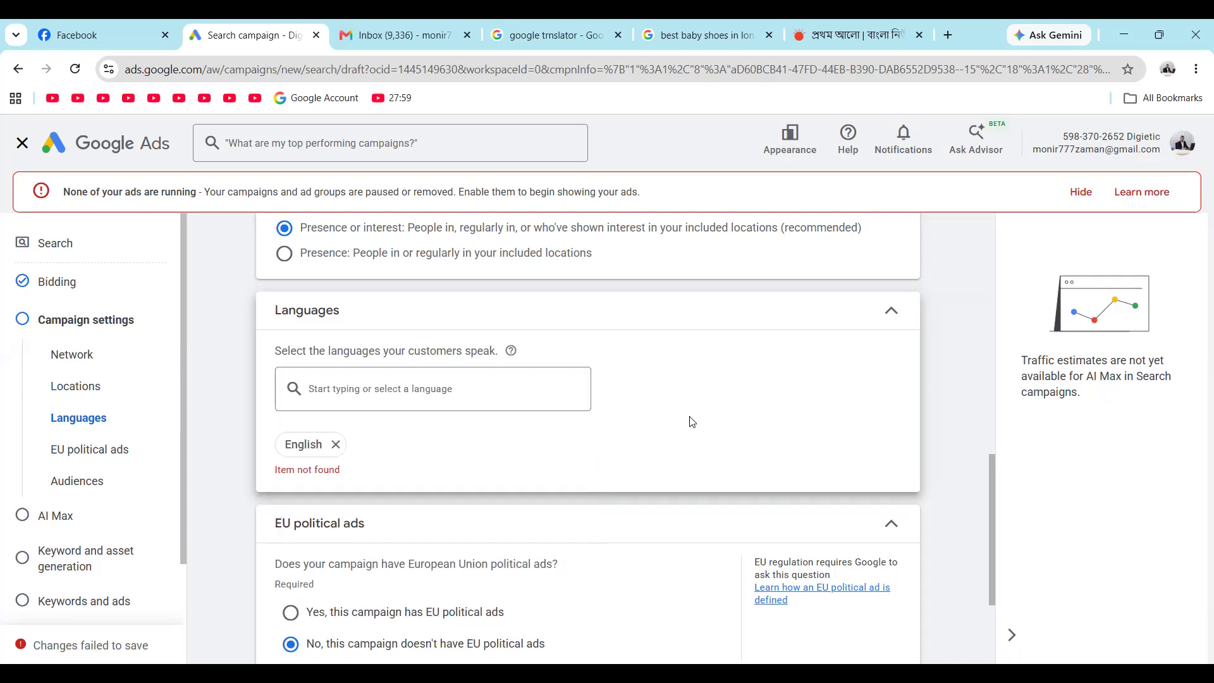
- Declare in the EU political ads section that the campaign doesn't have EU political ads
{"action": "scroll", "coordinate": [691, 422], "scroll_direction": "down", "scroll_amount": 1}
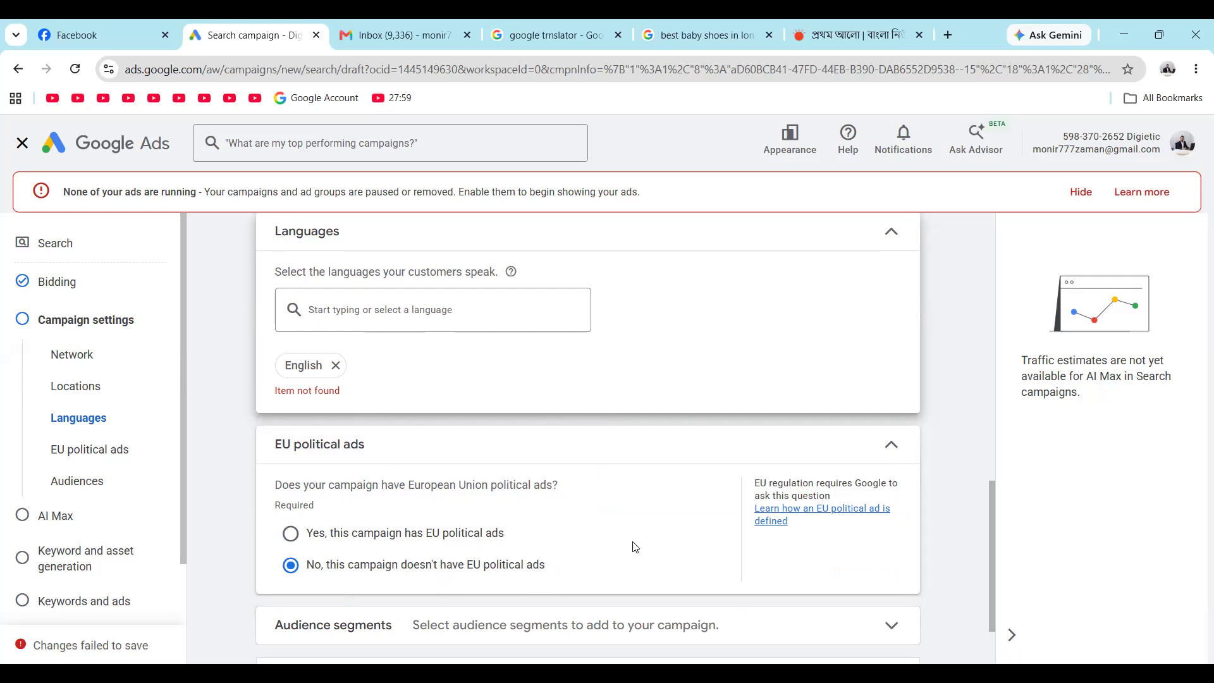
{"action": "scroll", "coordinate": [990, 531], "scroll_direction": "down", "scroll_amount": 2}
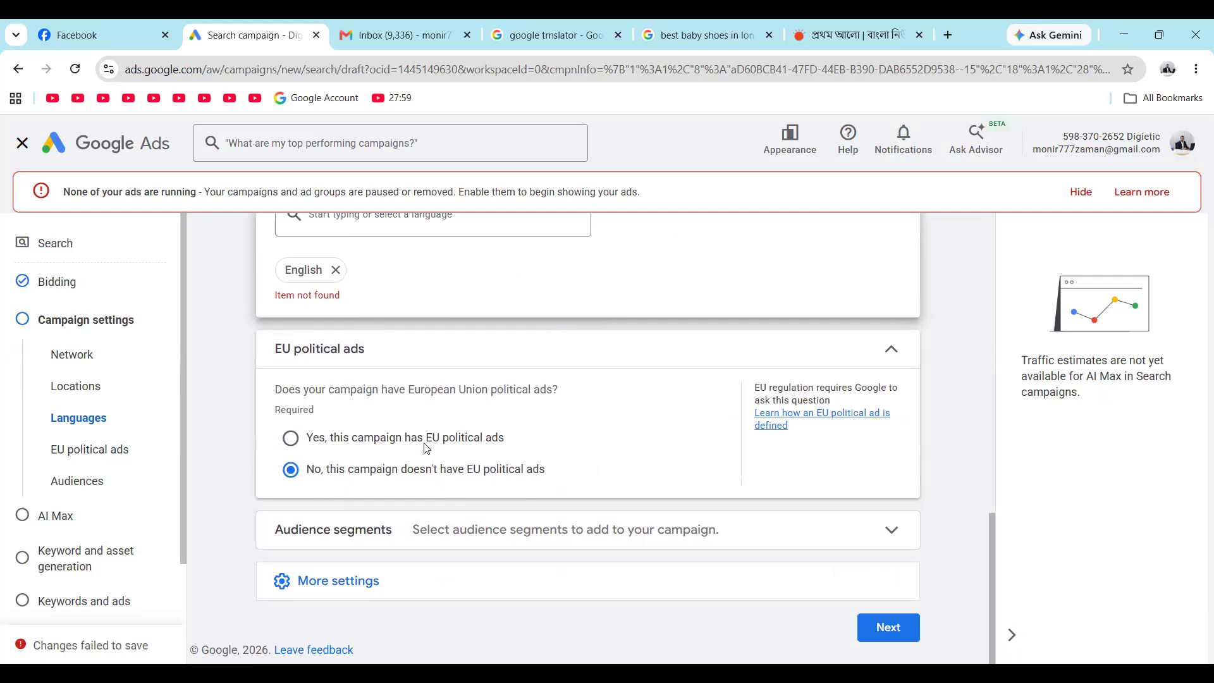
{"action": "left_click", "coordinate": [296, 443]}
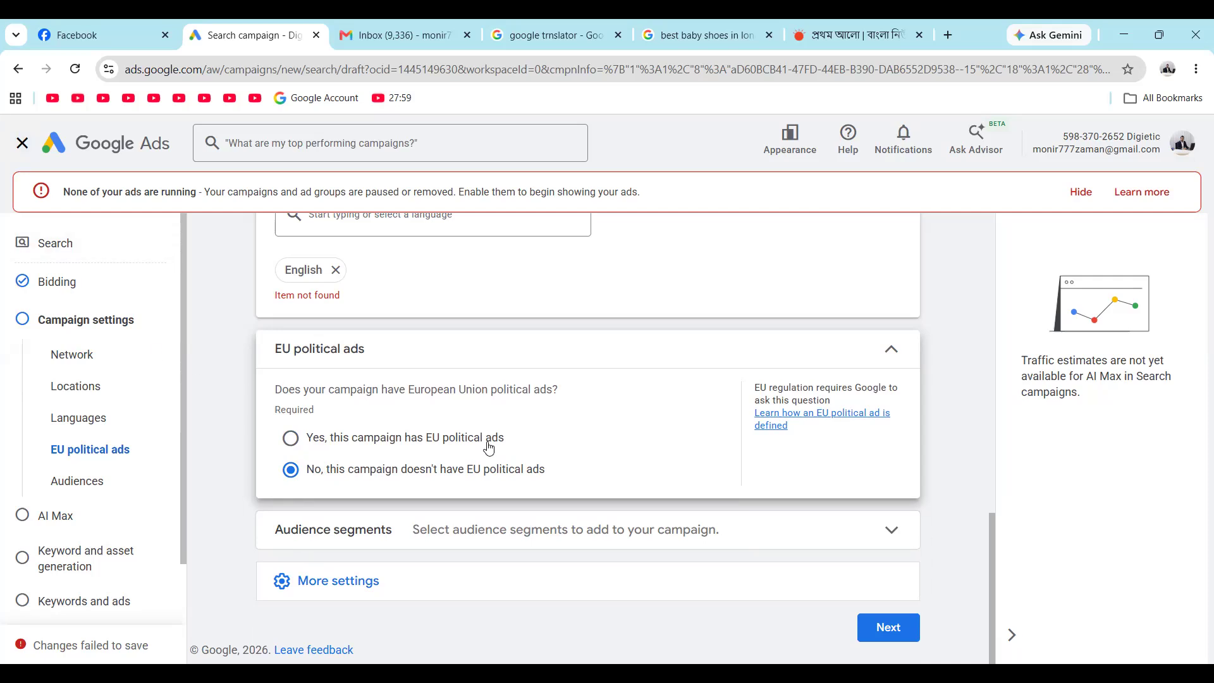
- Expand the additional campaign settings, open the start and end dates and set the end date to Jul 12, 2026
{"action": "left_click", "coordinate": [348, 582]}
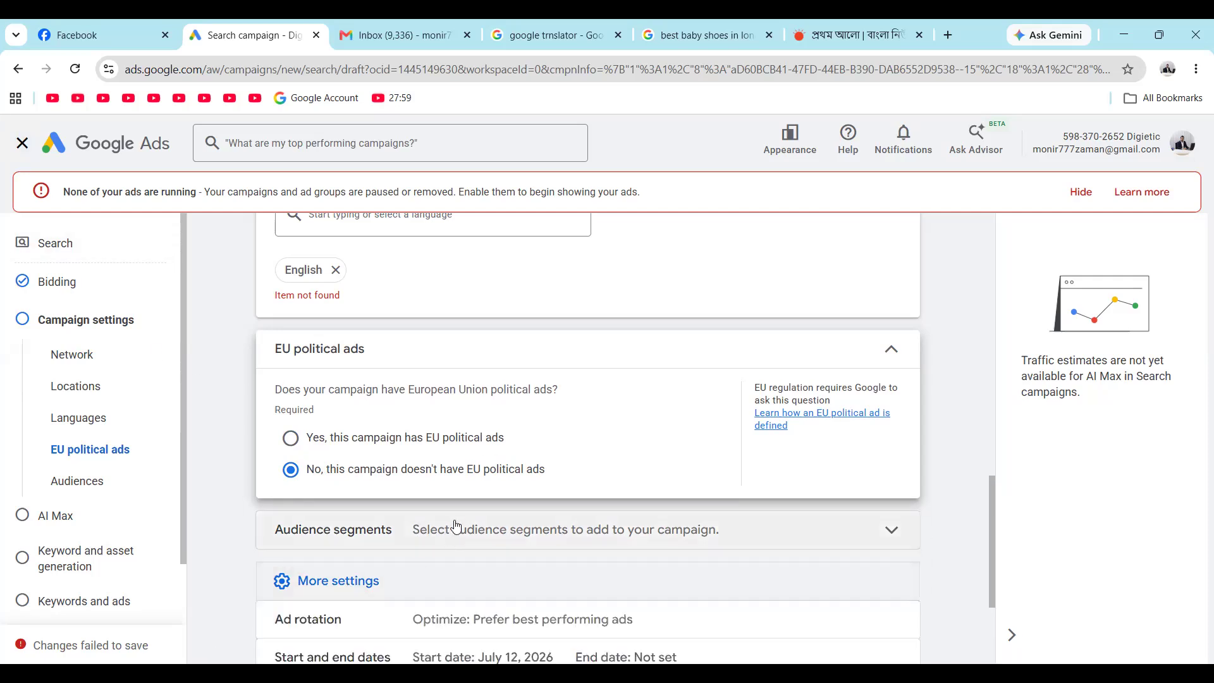
{"action": "scroll", "coordinate": [456, 526], "scroll_direction": "down", "scroll_amount": 2}
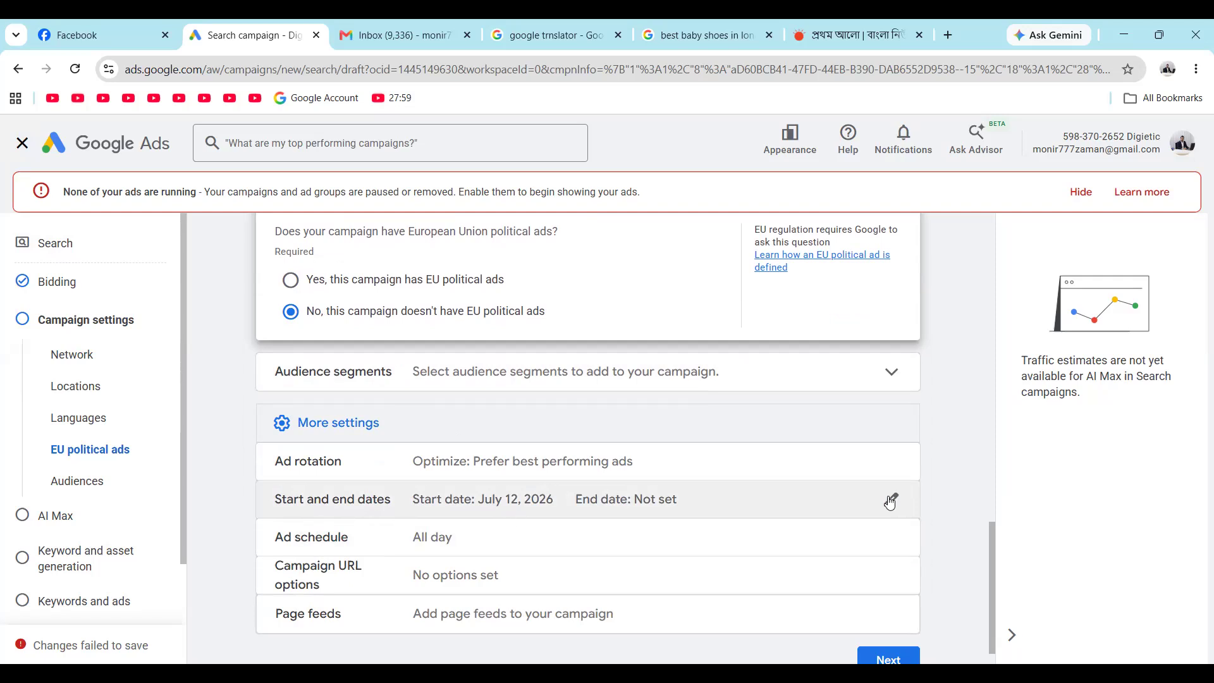
{"action": "left_click", "coordinate": [617, 492]}
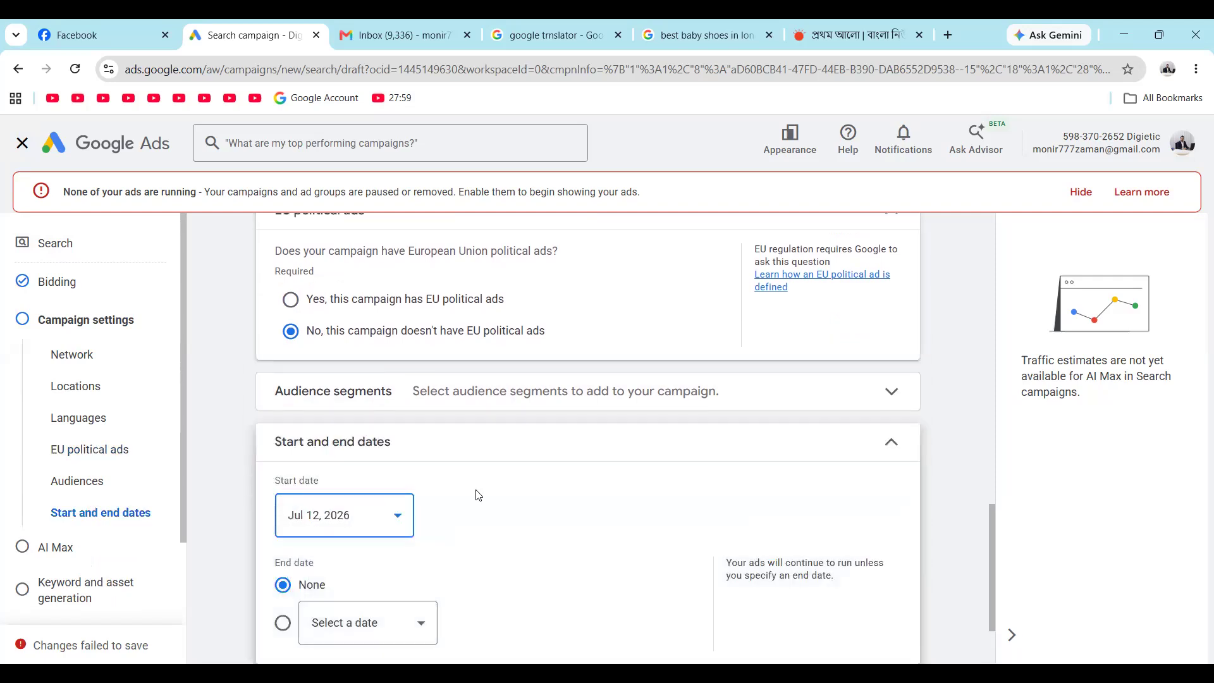
{"action": "scroll", "coordinate": [474, 493], "scroll_direction": "down", "scroll_amount": 2}
{"action": "left_click", "coordinate": [408, 519]}
{"action": "left_click", "coordinate": [408, 519]}
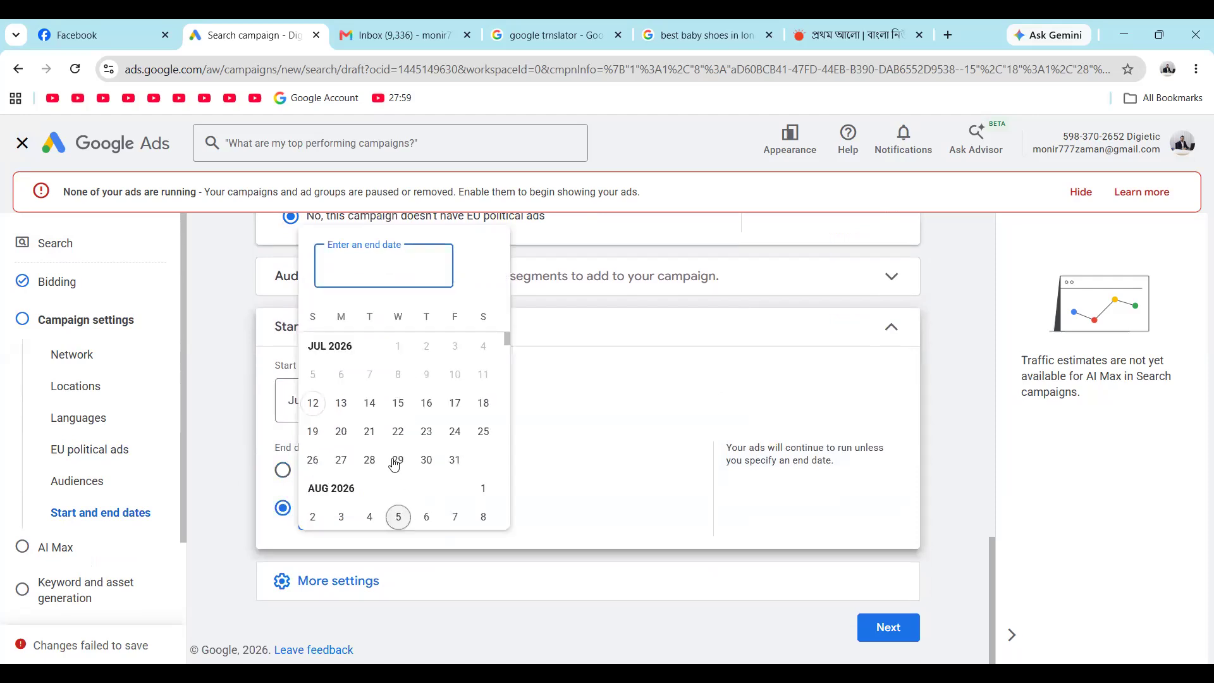
{"action": "left_click", "coordinate": [313, 404]}
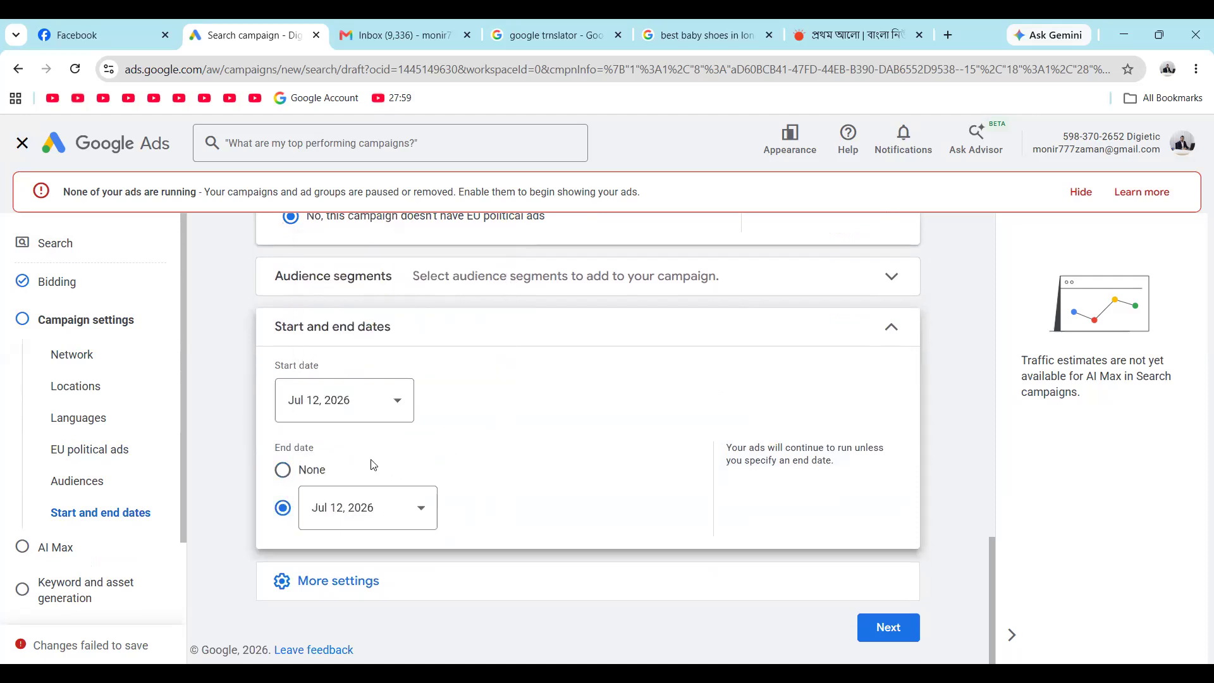
- Keep the campaign start date at Jul 12, 2026 and set its end date to Jul 31, 2026
{"action": "left_click", "coordinate": [389, 407]}
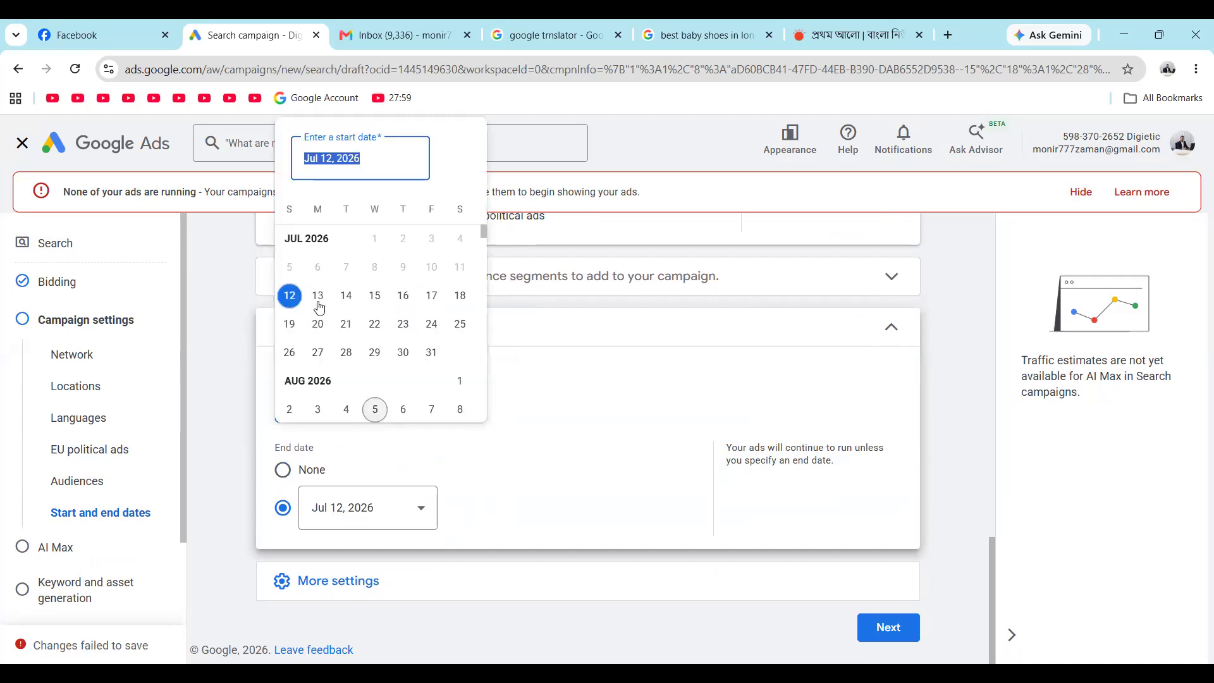
{"action": "left_click", "coordinate": [292, 297]}
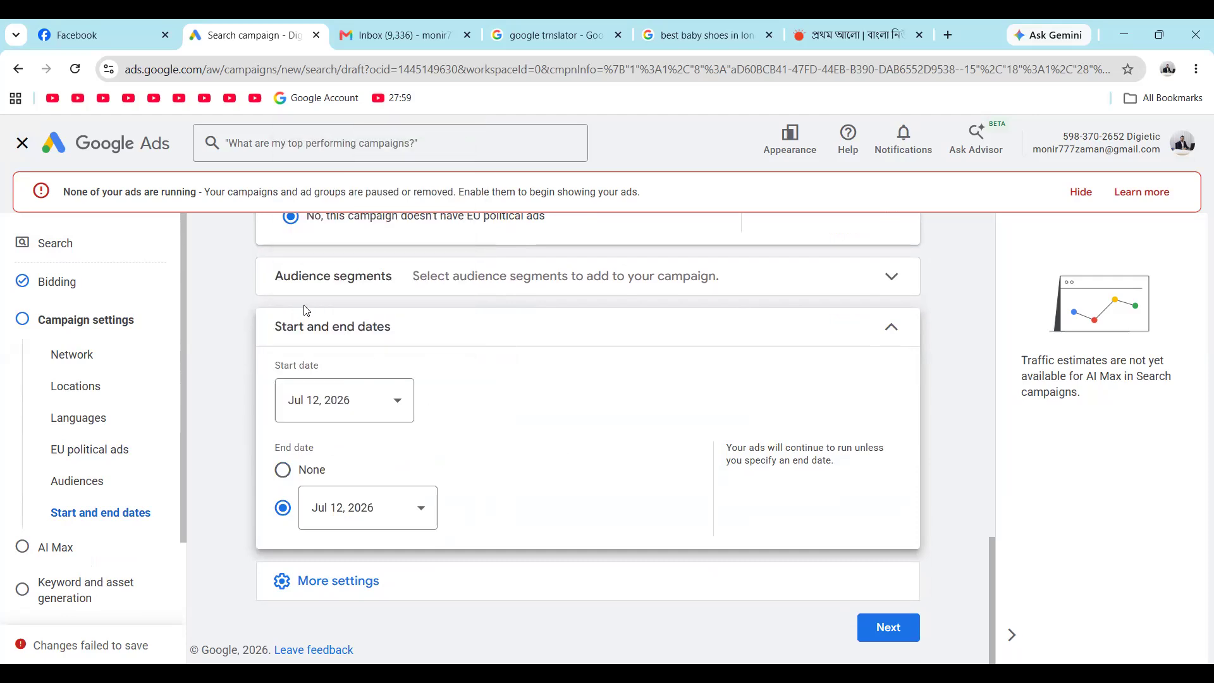
{"action": "left_click", "coordinate": [406, 519]}
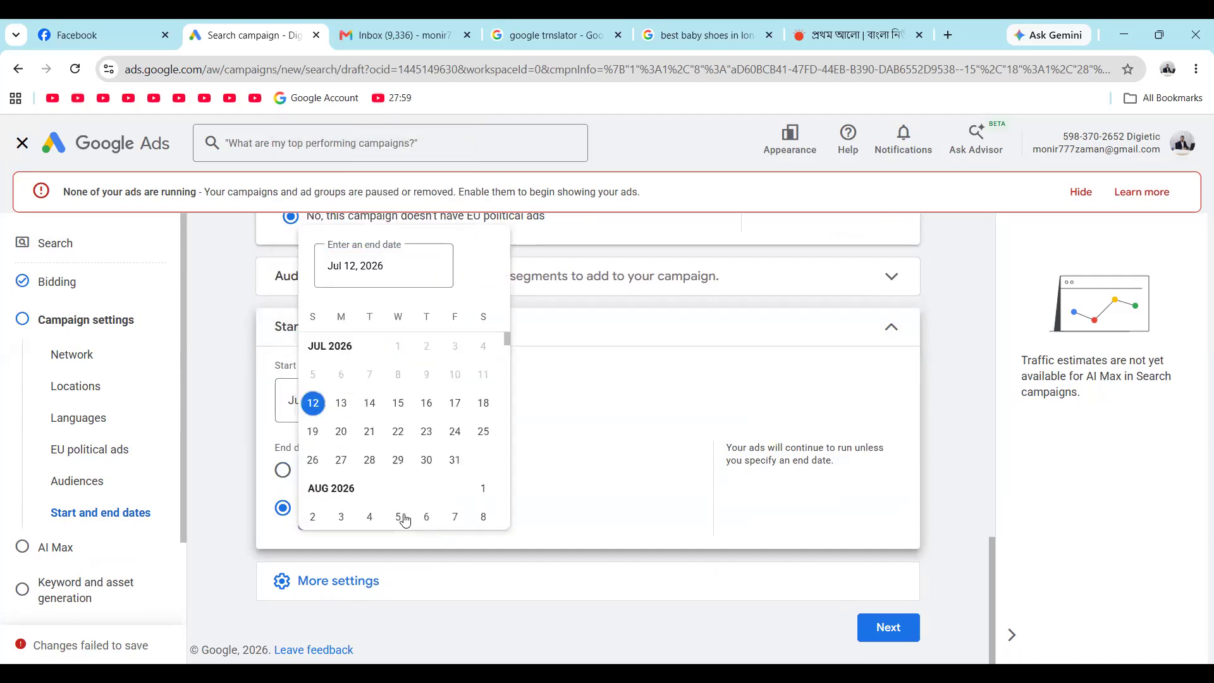
{"action": "left_click", "coordinate": [455, 461]}
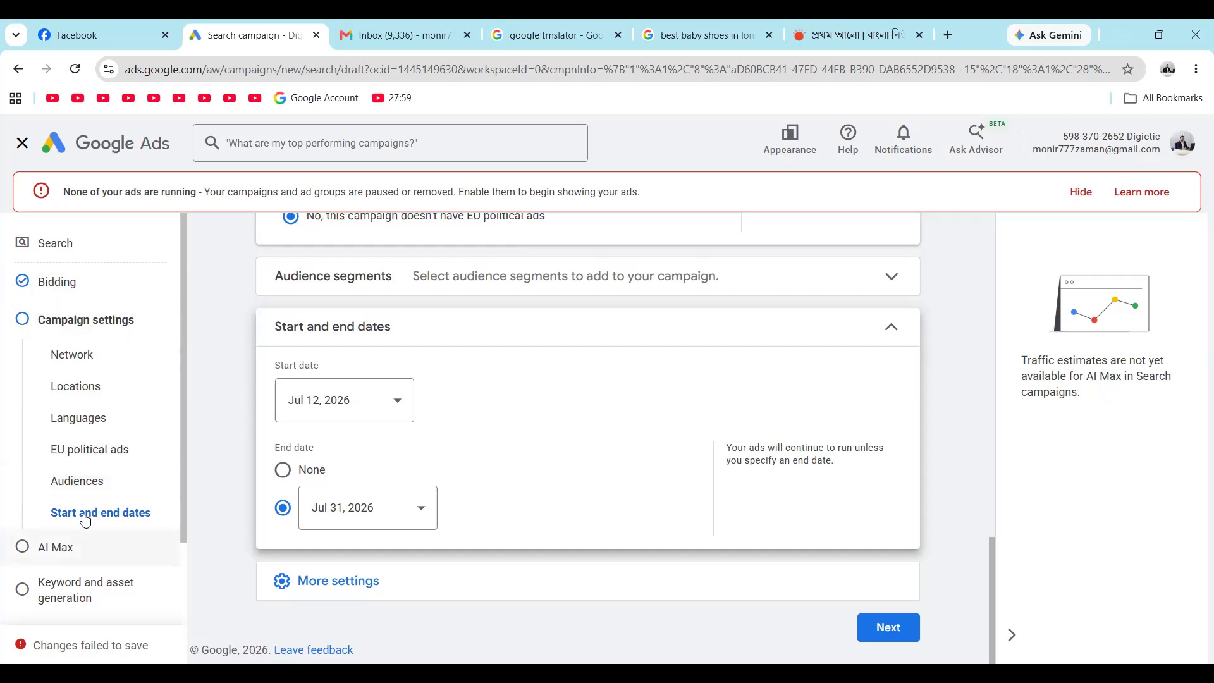
- Open the campaign's audience segments and examine the suggested segments, from the business and apparel entries down to the education ones
{"action": "left_click", "coordinate": [87, 483]}
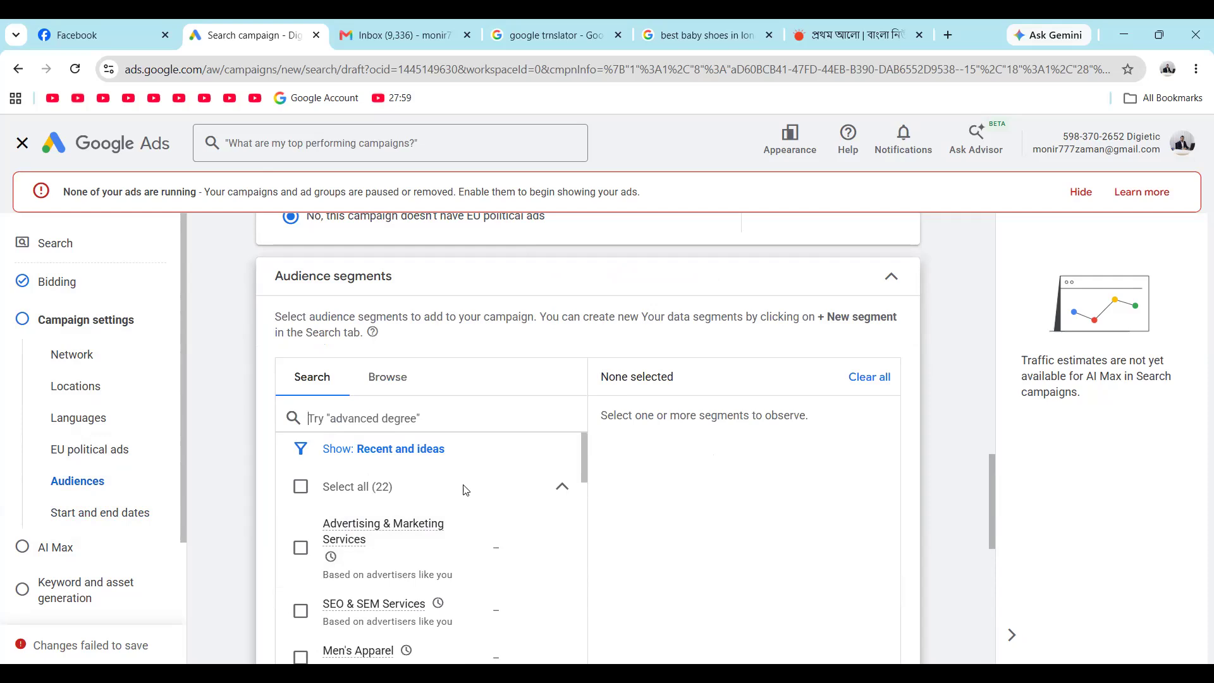
{"action": "scroll", "coordinate": [465, 490], "scroll_direction": "down", "scroll_amount": 1}
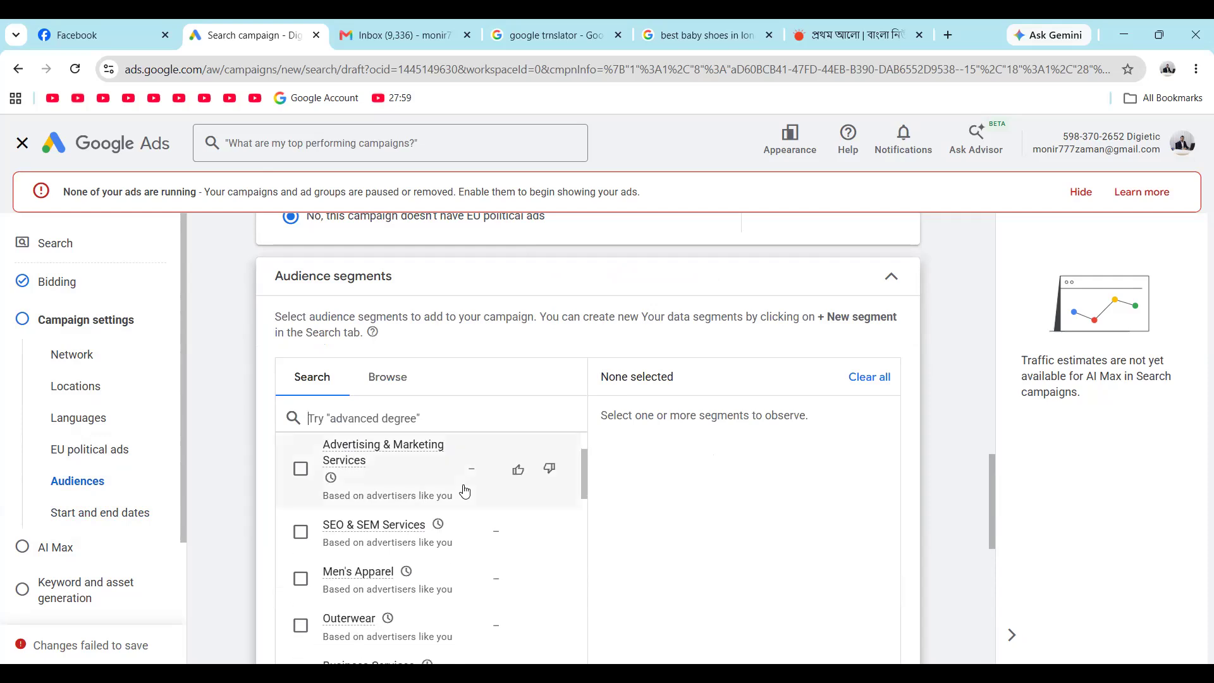
{"action": "scroll", "coordinate": [465, 490], "scroll_direction": "up", "scroll_amount": 1}
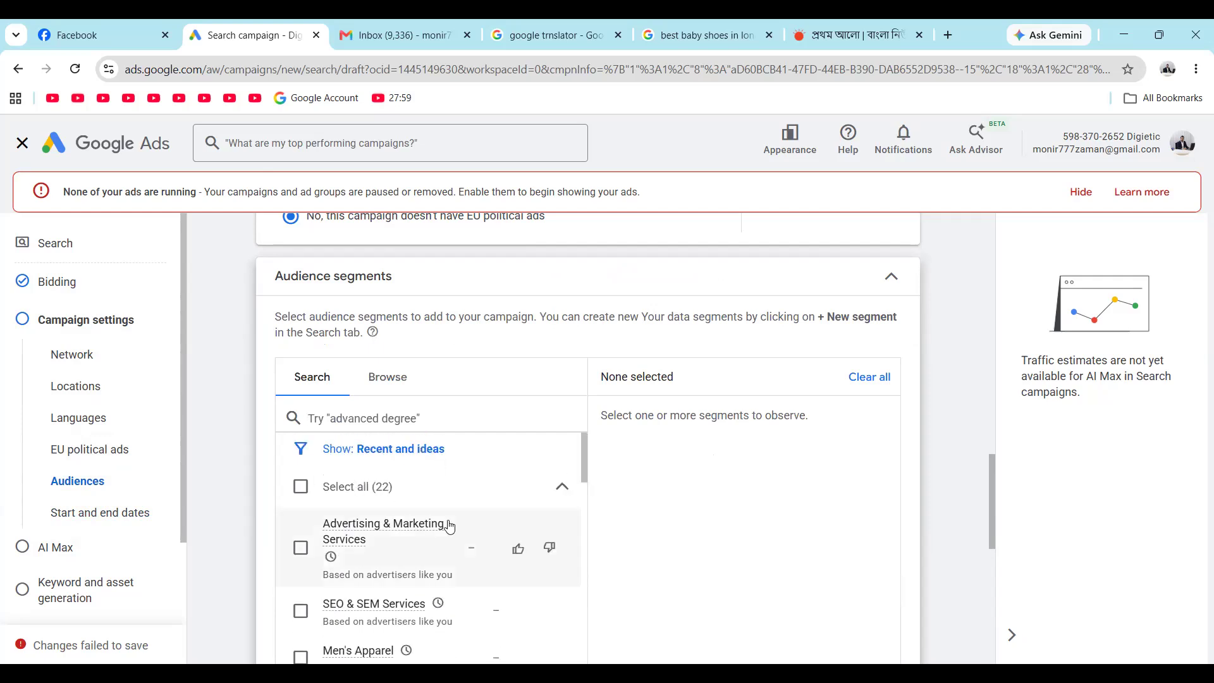
{"action": "scroll", "coordinate": [449, 523], "scroll_direction": "down", "scroll_amount": 1}
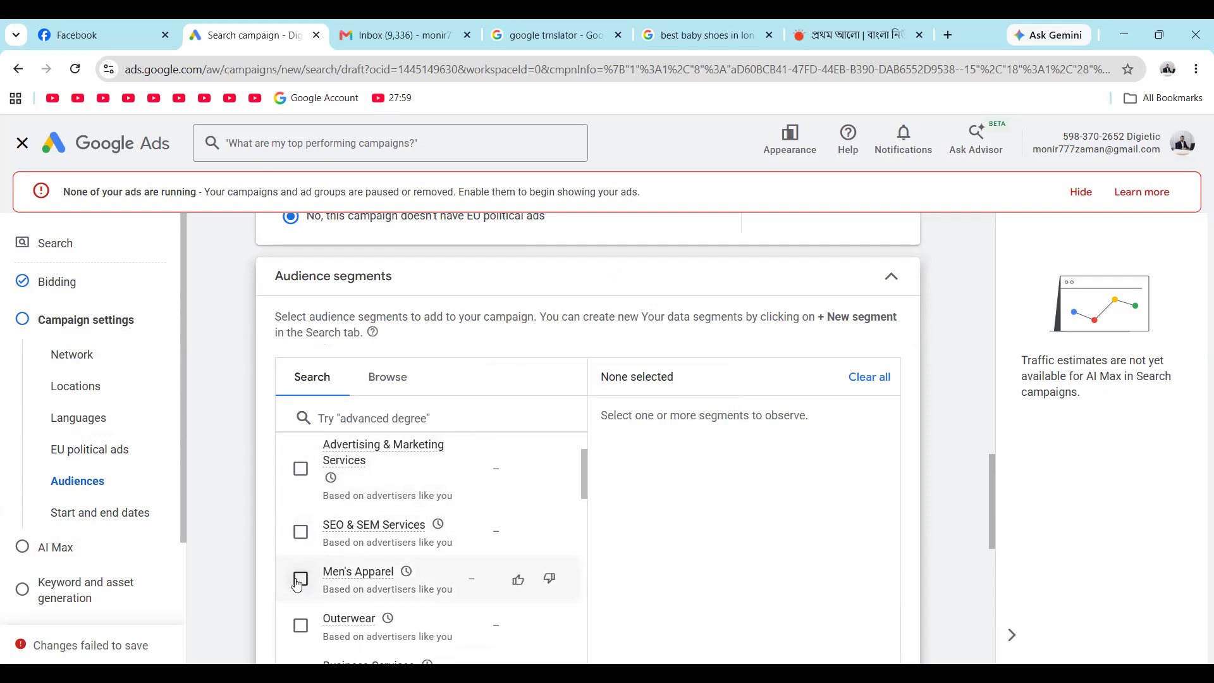
{"action": "scroll", "coordinate": [300, 582], "scroll_direction": "down", "scroll_amount": 1}
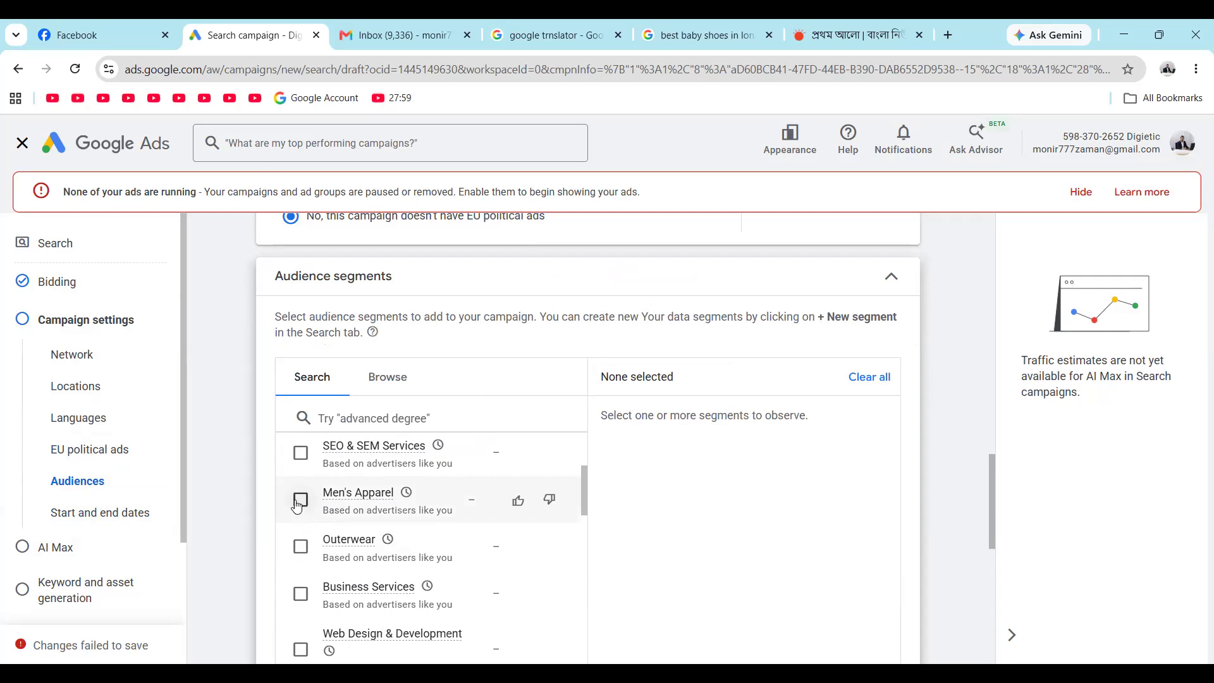
{"action": "scroll", "coordinate": [300, 503], "scroll_direction": "up", "scroll_amount": 1}
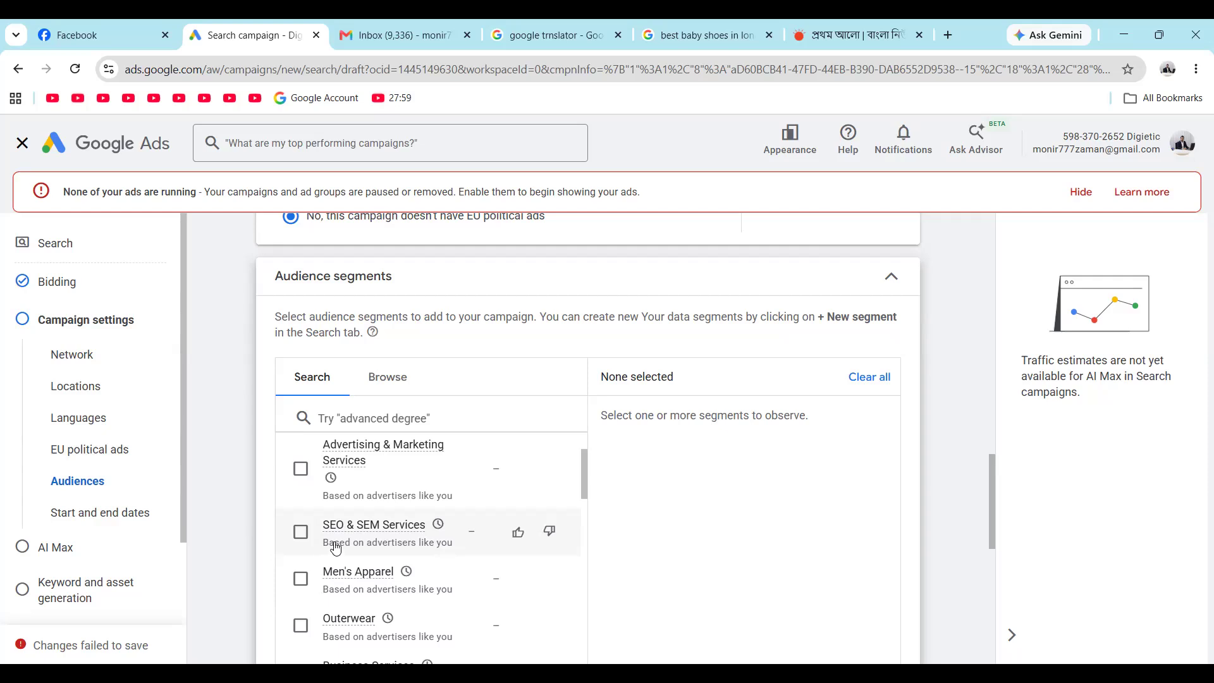
{"action": "mouse_move", "coordinate": [399, 533]}
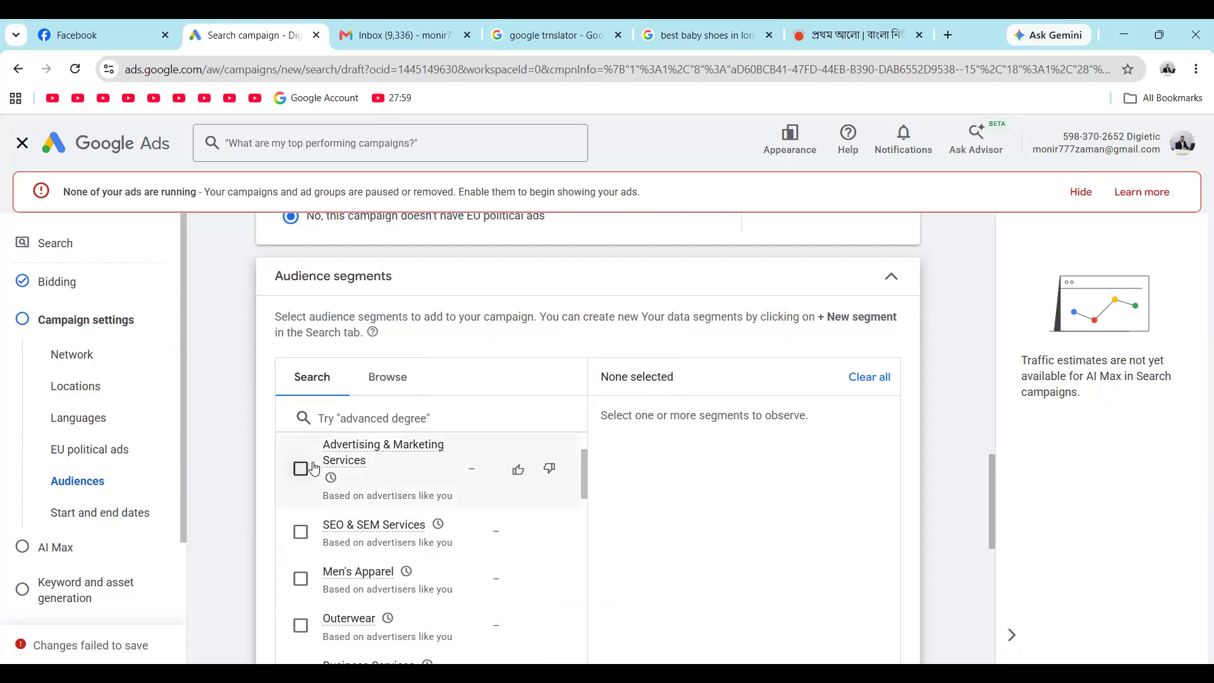
{"action": "scroll", "coordinate": [398, 525], "scroll_direction": "down", "scroll_amount": 1}
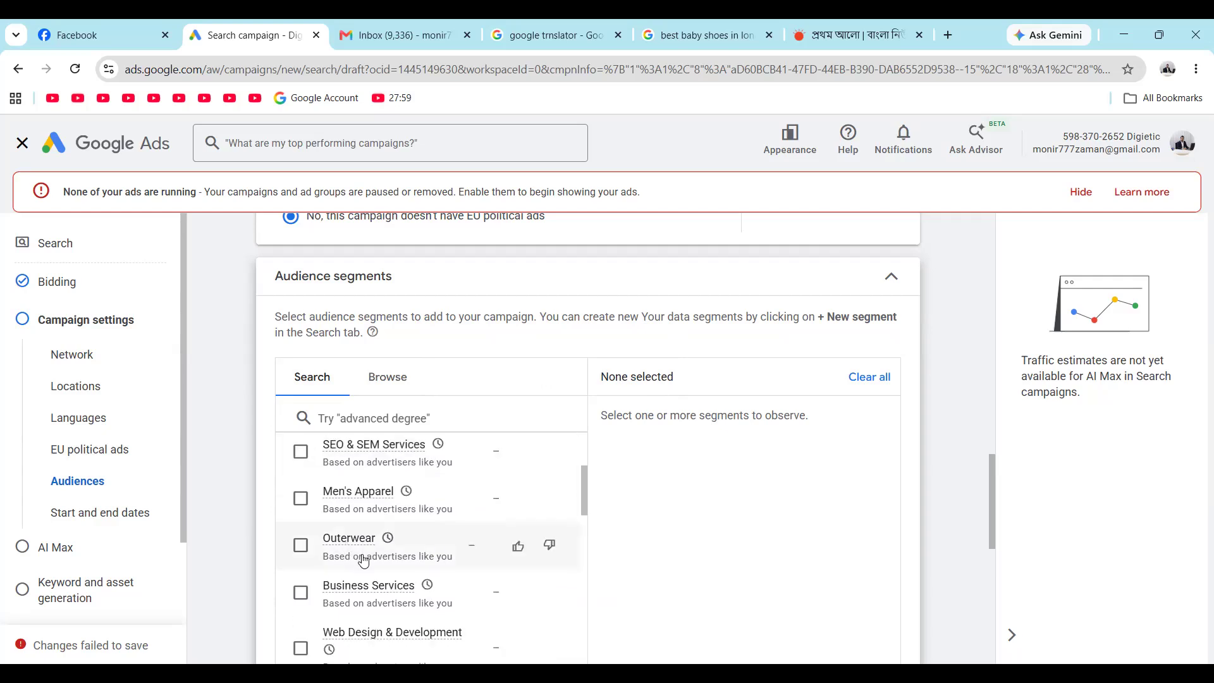
{"action": "scroll", "coordinate": [364, 560], "scroll_direction": "down", "scroll_amount": 3}
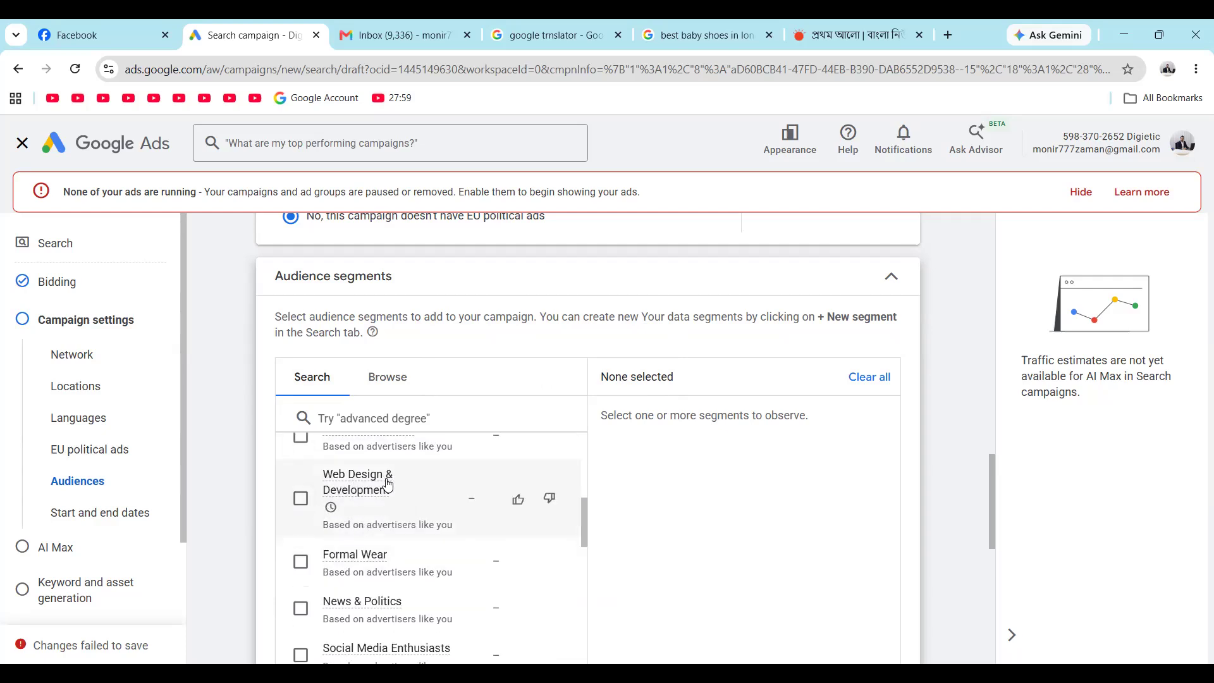
{"action": "scroll", "coordinate": [357, 506], "scroll_direction": "down", "scroll_amount": 2}
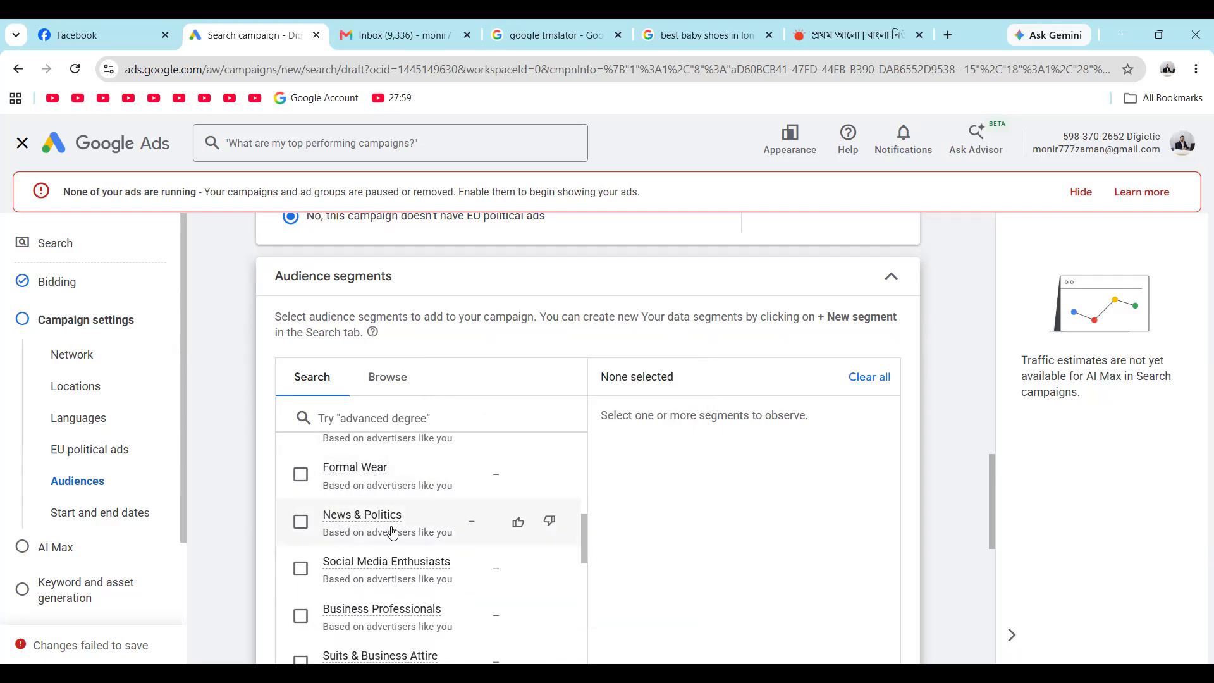
{"action": "scroll", "coordinate": [380, 566], "scroll_direction": "down", "scroll_amount": 2}
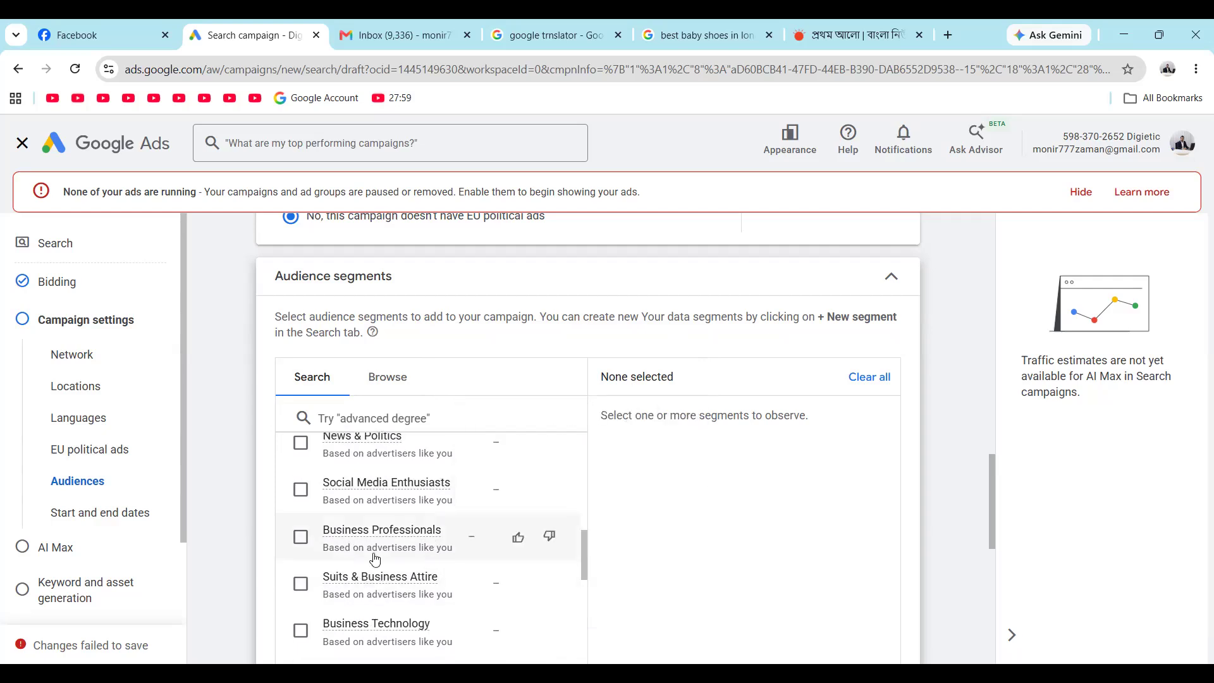
{"action": "scroll", "coordinate": [374, 559], "scroll_direction": "down", "scroll_amount": 2}
{"action": "scroll", "coordinate": [430, 517], "scroll_direction": "down", "scroll_amount": 1}
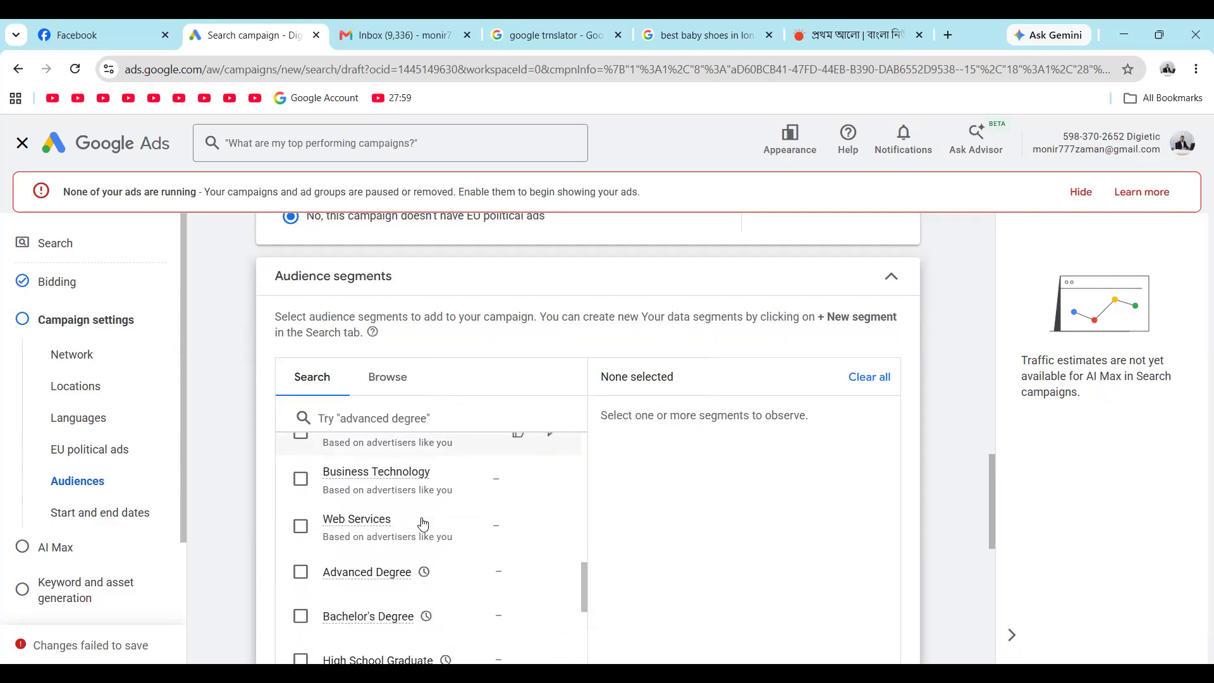
{"action": "scroll", "coordinate": [377, 530], "scroll_direction": "down", "scroll_amount": 3}
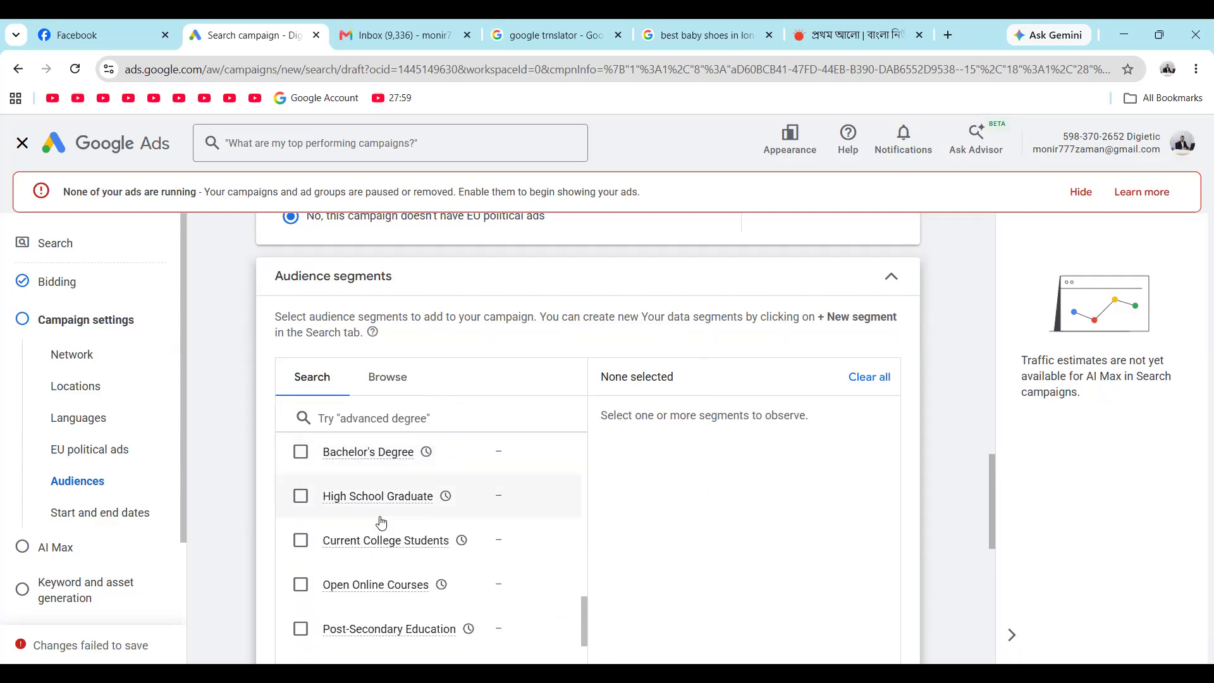
{"action": "scroll", "coordinate": [354, 455], "scroll_direction": "down", "scroll_amount": 2}
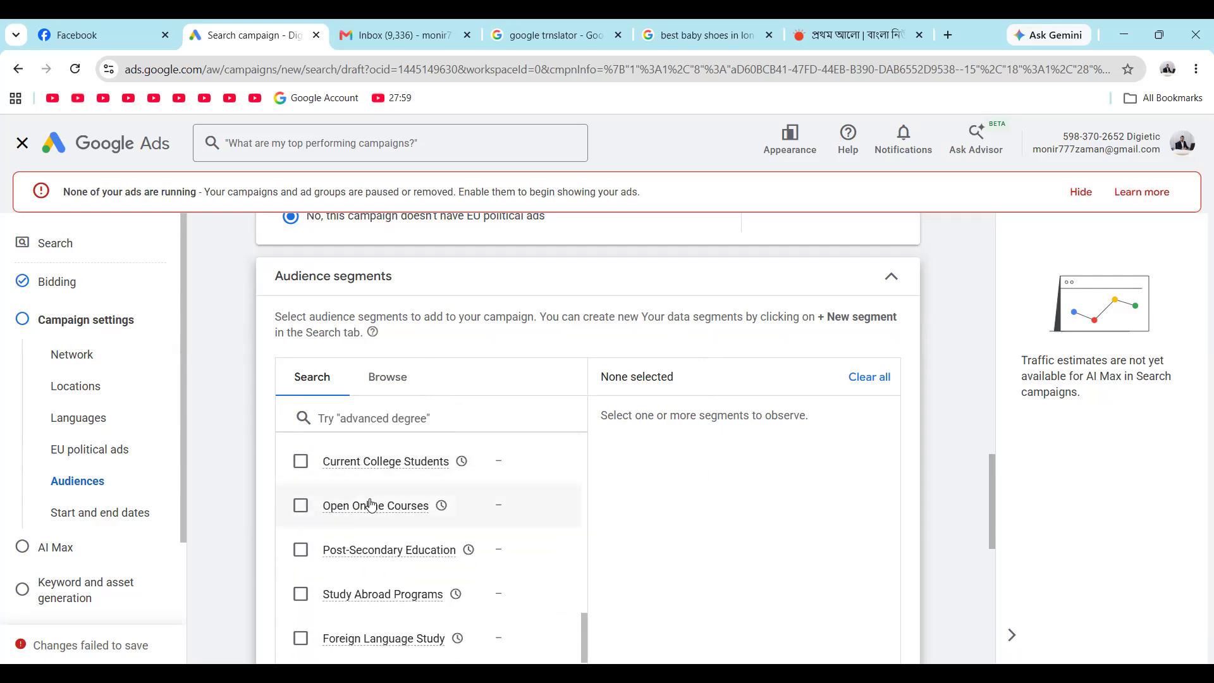
{"action": "scroll", "coordinate": [372, 426], "scroll_direction": "up", "scroll_amount": 2}
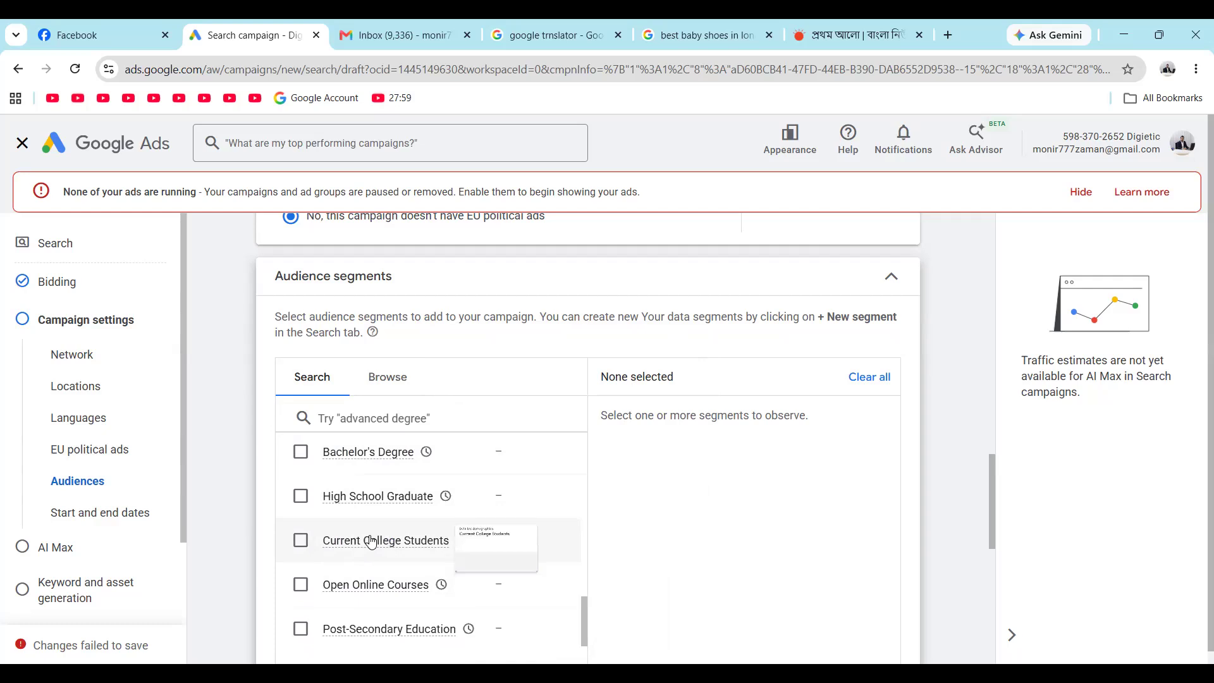
{"action": "scroll", "coordinate": [371, 542], "scroll_direction": "down", "scroll_amount": 2}
{"action": "scroll", "coordinate": [371, 542], "scroll_direction": "down", "scroll_amount": 1}
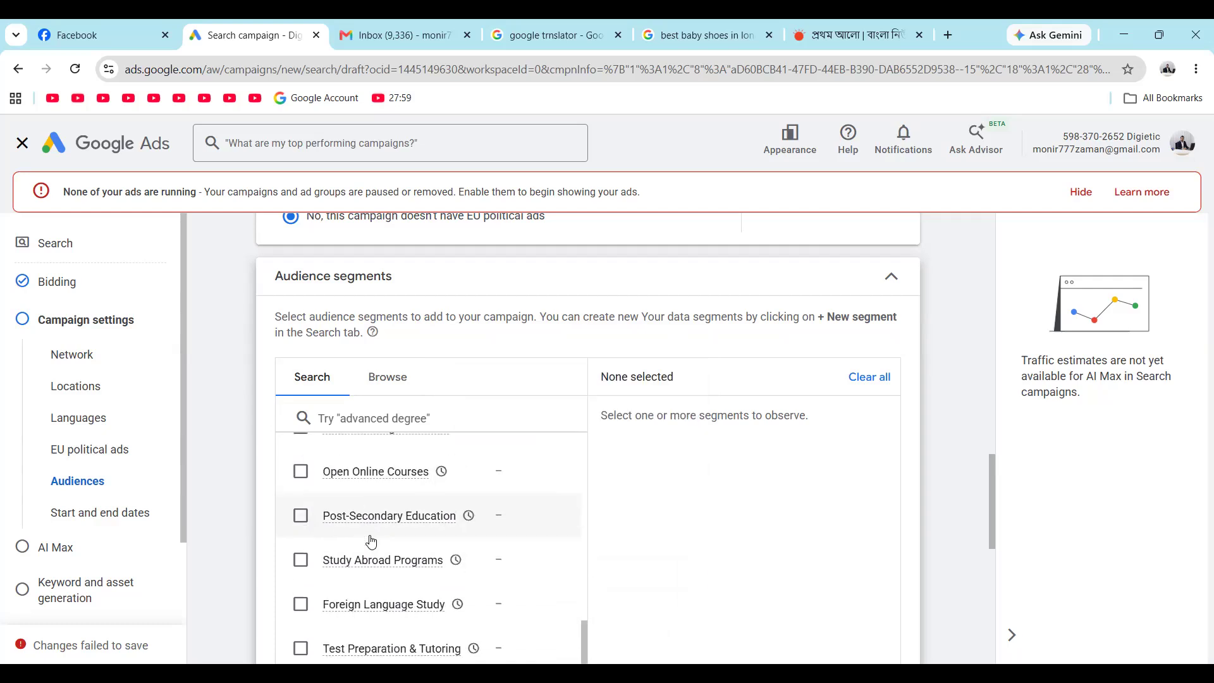
{"action": "scroll", "coordinate": [371, 542], "scroll_direction": "up", "scroll_amount": 2}
{"action": "scroll", "coordinate": [354, 551], "scroll_direction": "down", "scroll_amount": 2}
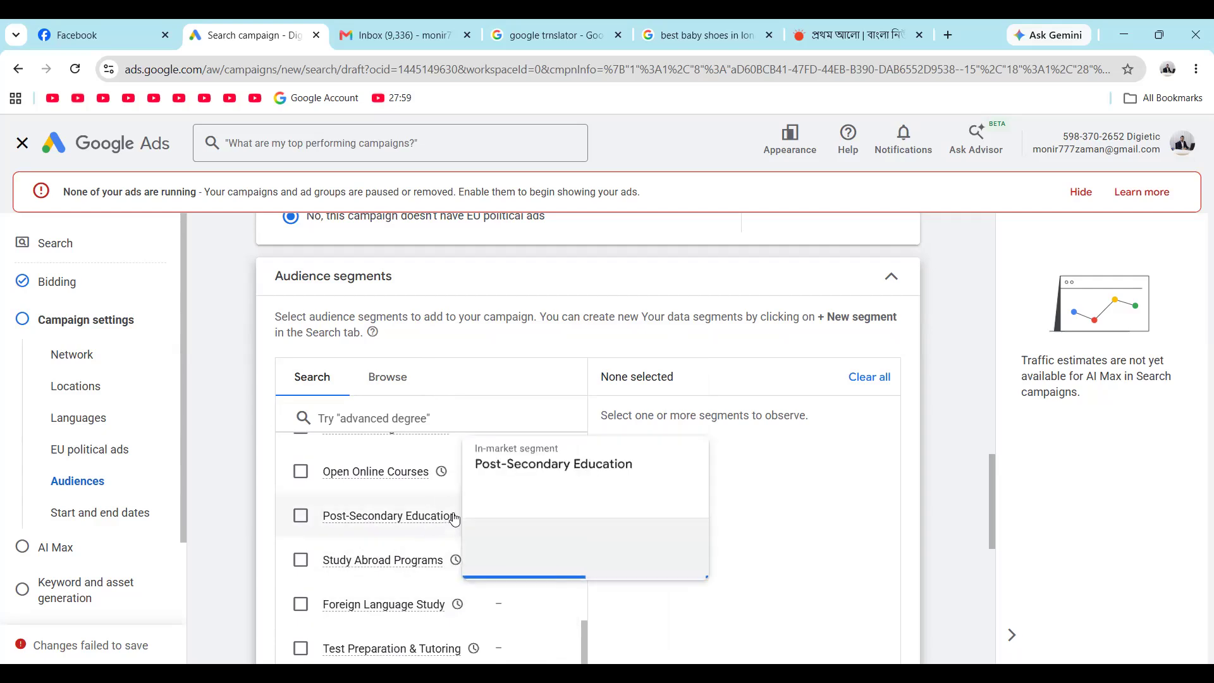
- Add the in-market segments Study Abroad Programs, Foreign Language Study, Post-Secondary Education, Open Online Courses and Test Preparation & Tutoring to the campaign
{"action": "left_click", "coordinate": [301, 561]}
{"action": "left_click", "coordinate": [301, 604]}
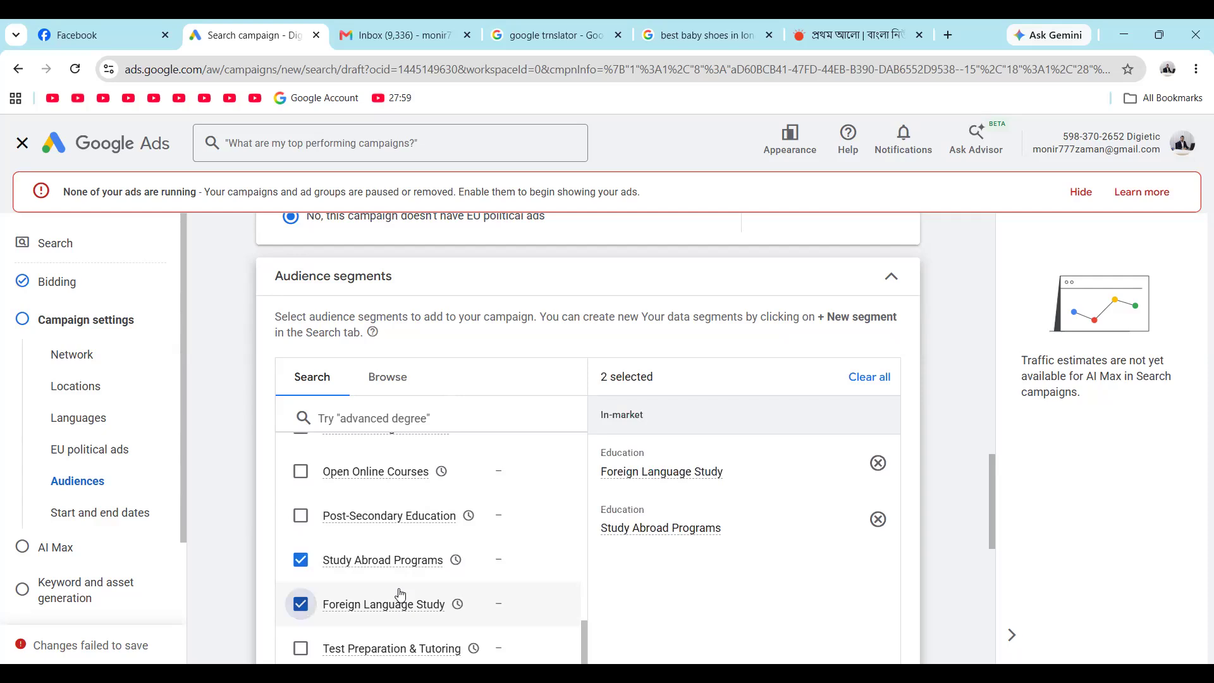
{"action": "left_click", "coordinate": [301, 516]}
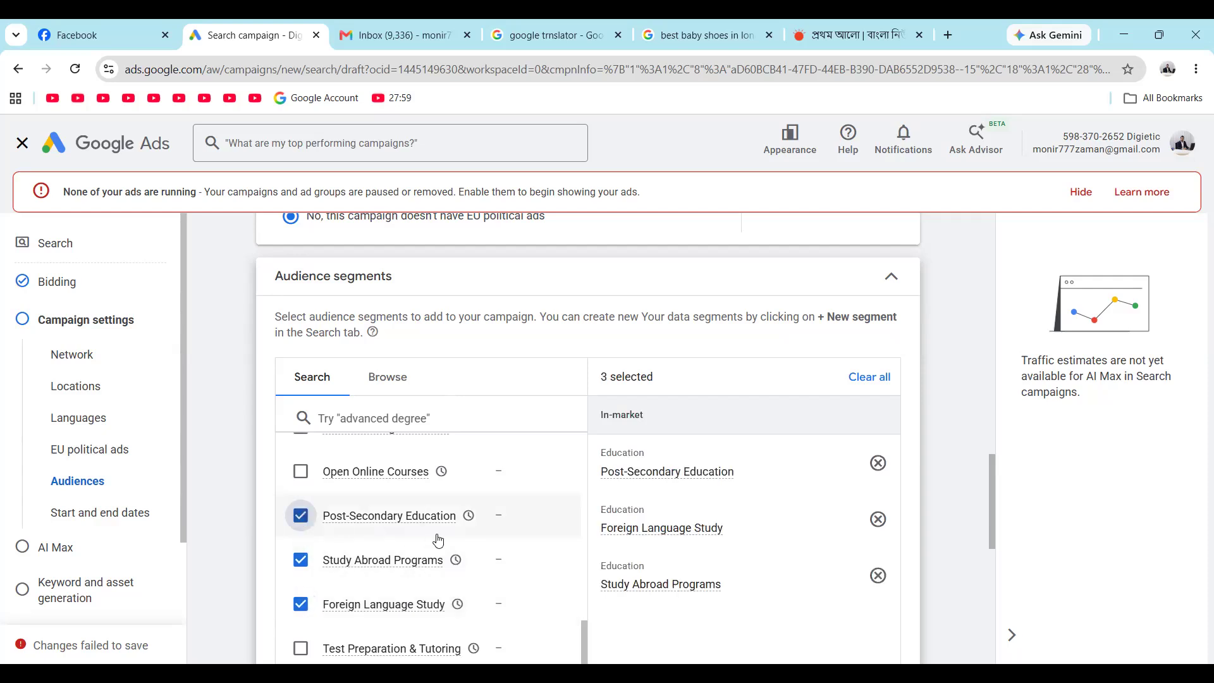
{"action": "left_click", "coordinate": [300, 471]}
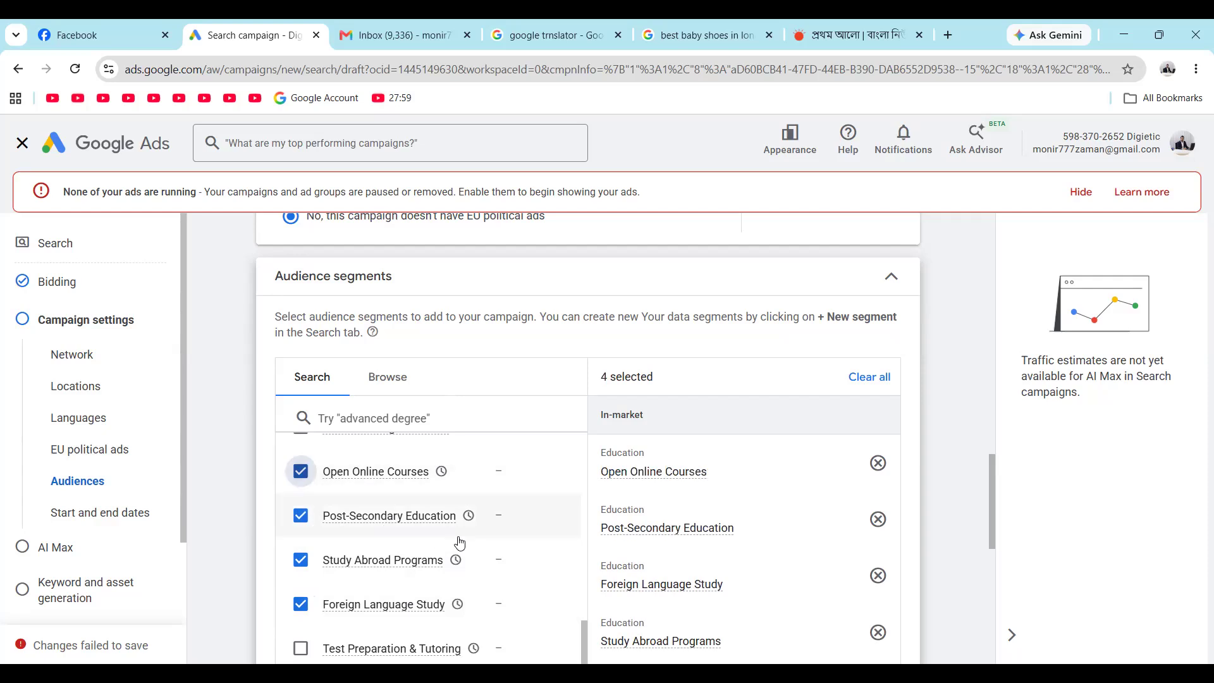
{"action": "scroll", "coordinate": [460, 543], "scroll_direction": "down", "scroll_amount": 1}
{"action": "mouse_move", "coordinate": [347, 582]}
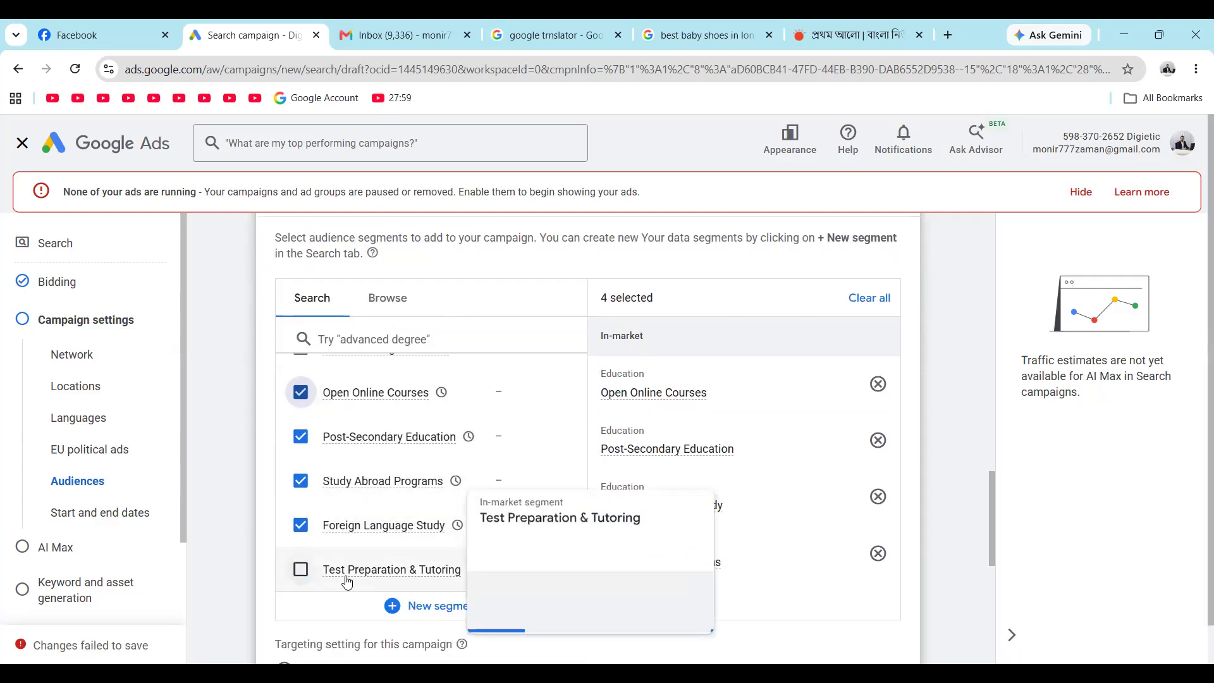
{"action": "left_click", "coordinate": [300, 569]}
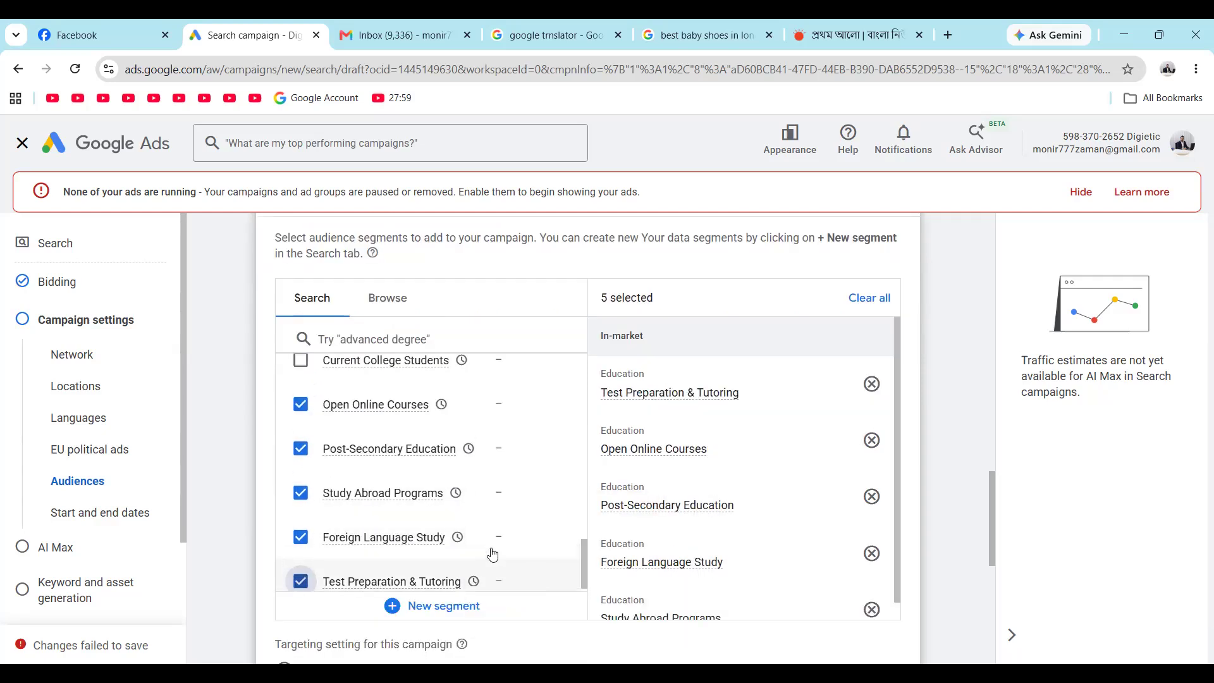
- Review the audience targeting setting, then browse the detailed demographics segments (Who they are) and expand Parental Status
{"action": "scroll", "coordinate": [493, 554], "scroll_direction": "up", "scroll_amount": 1}
{"action": "scroll", "coordinate": [534, 523], "scroll_direction": "down", "scroll_amount": 4}
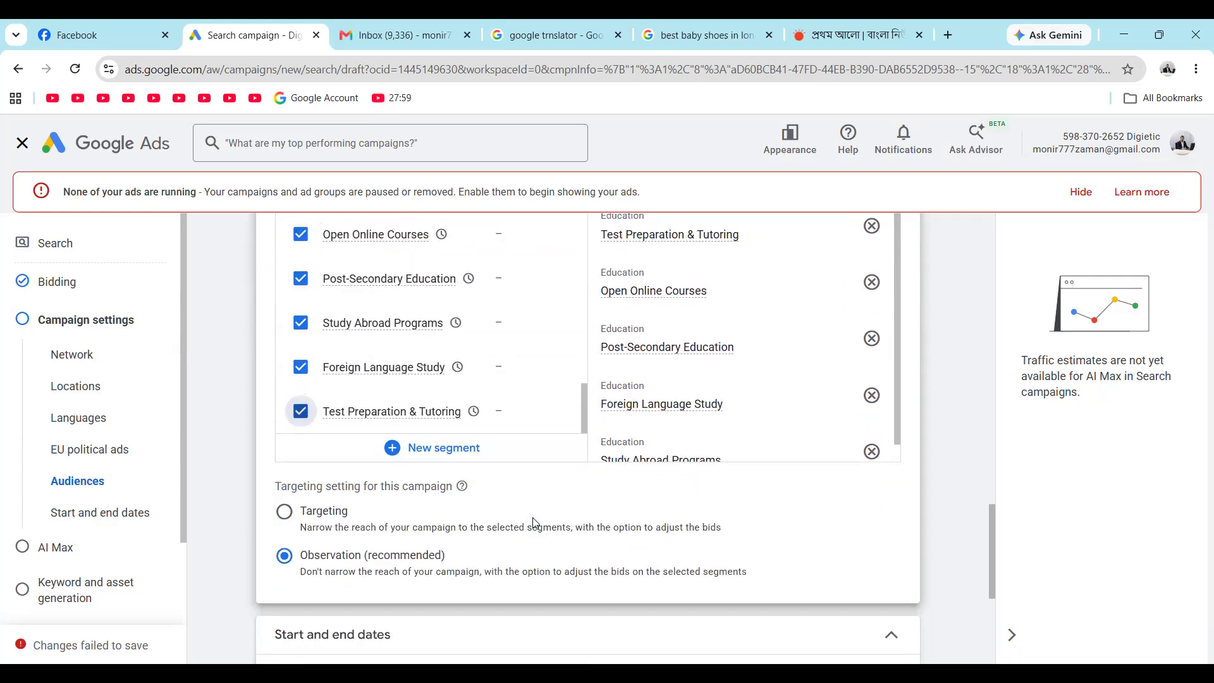
{"action": "scroll", "coordinate": [578, 466], "scroll_direction": "up", "scroll_amount": 5}
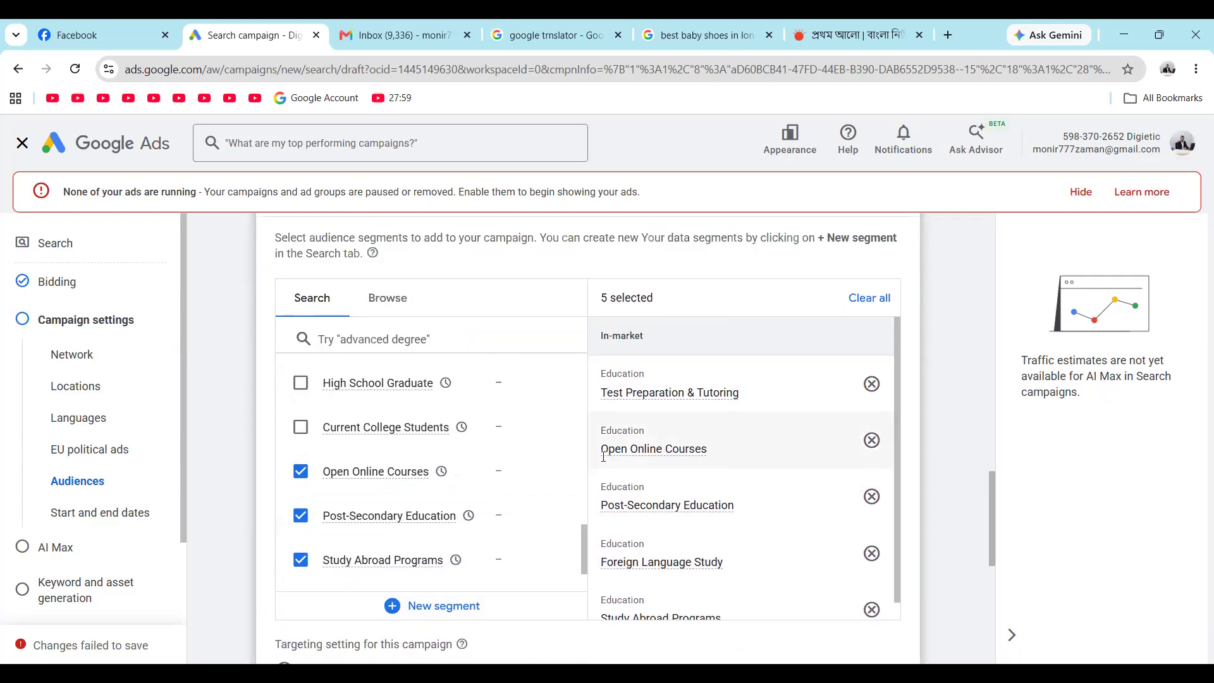
{"action": "scroll", "coordinate": [604, 436], "scroll_direction": "down", "scroll_amount": 1}
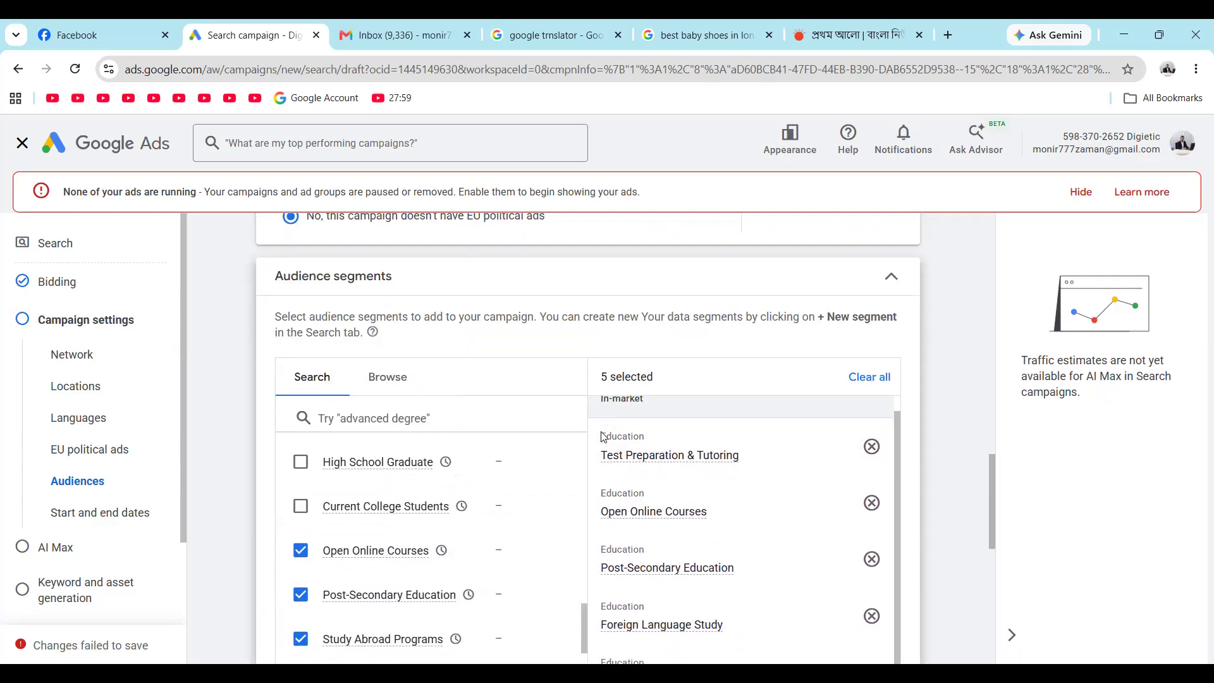
{"action": "left_click", "coordinate": [410, 383]}
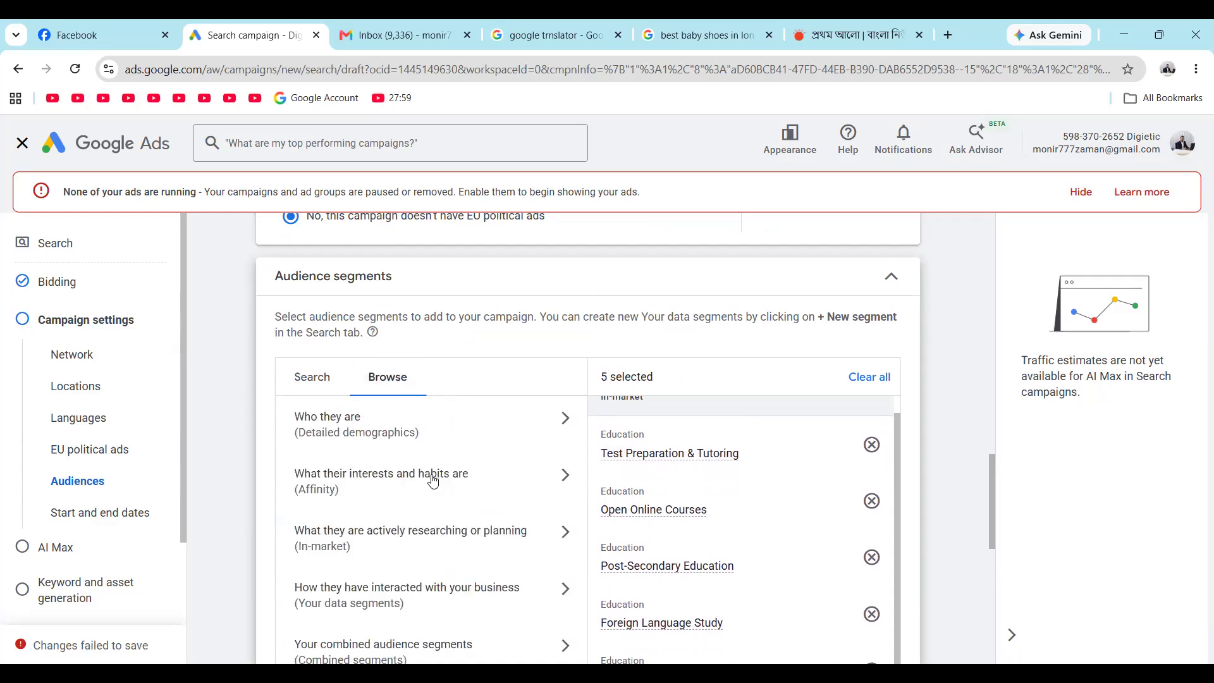
{"action": "left_click", "coordinate": [352, 434]}
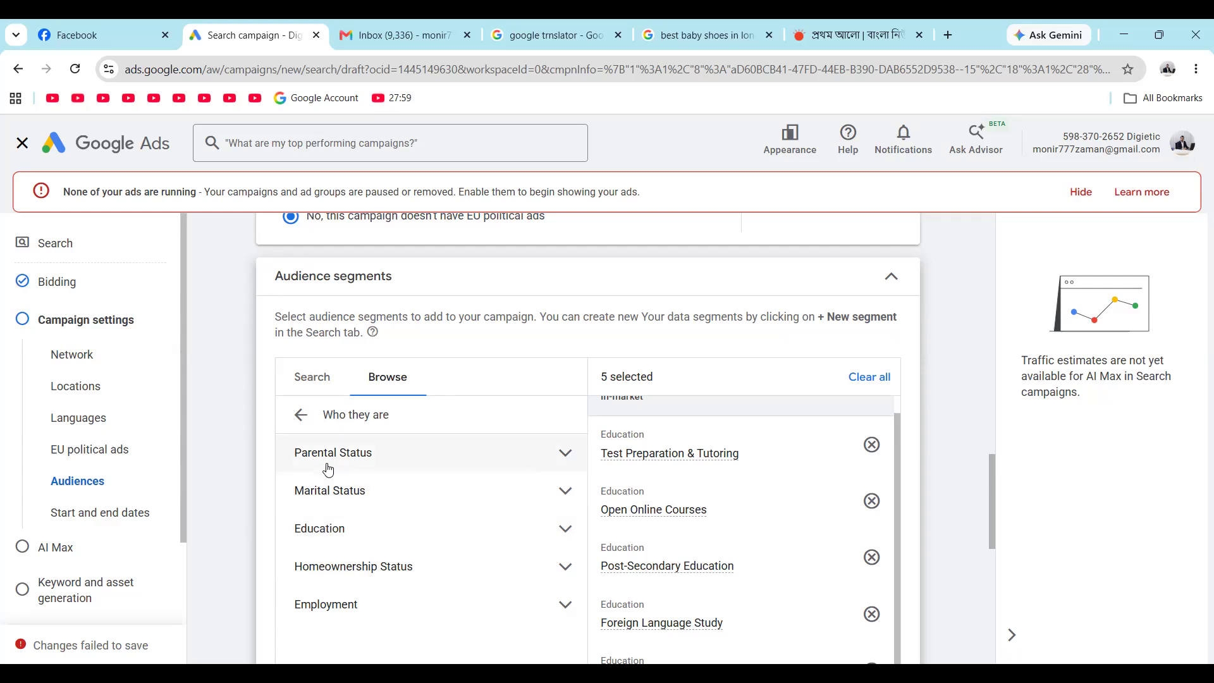
{"action": "left_click", "coordinate": [562, 454]}
{"action": "scroll", "coordinate": [431, 518], "scroll_direction": "down", "scroll_amount": 1}
{"action": "scroll", "coordinate": [431, 517], "scroll_direction": "up", "scroll_amount": 1}
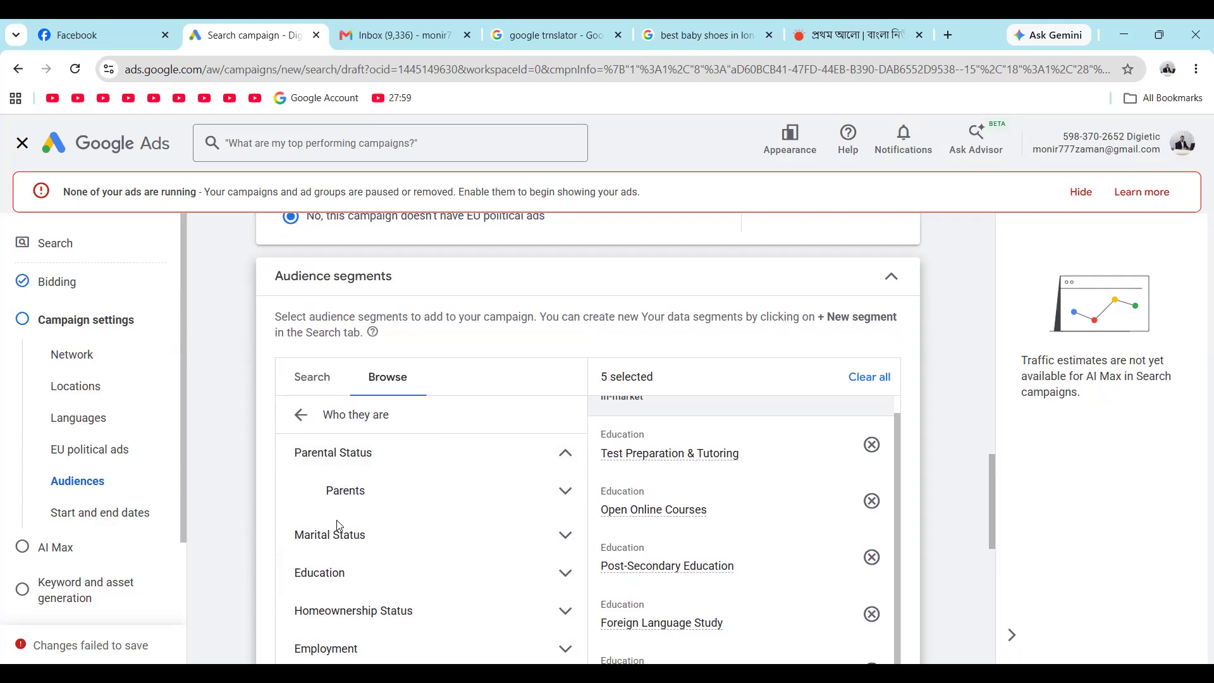
- Examine the Industry segments under Employment in the detailed demographics, then return to the list of segment categories
{"action": "scroll", "coordinate": [474, 547], "scroll_direction": "down", "scroll_amount": 1}
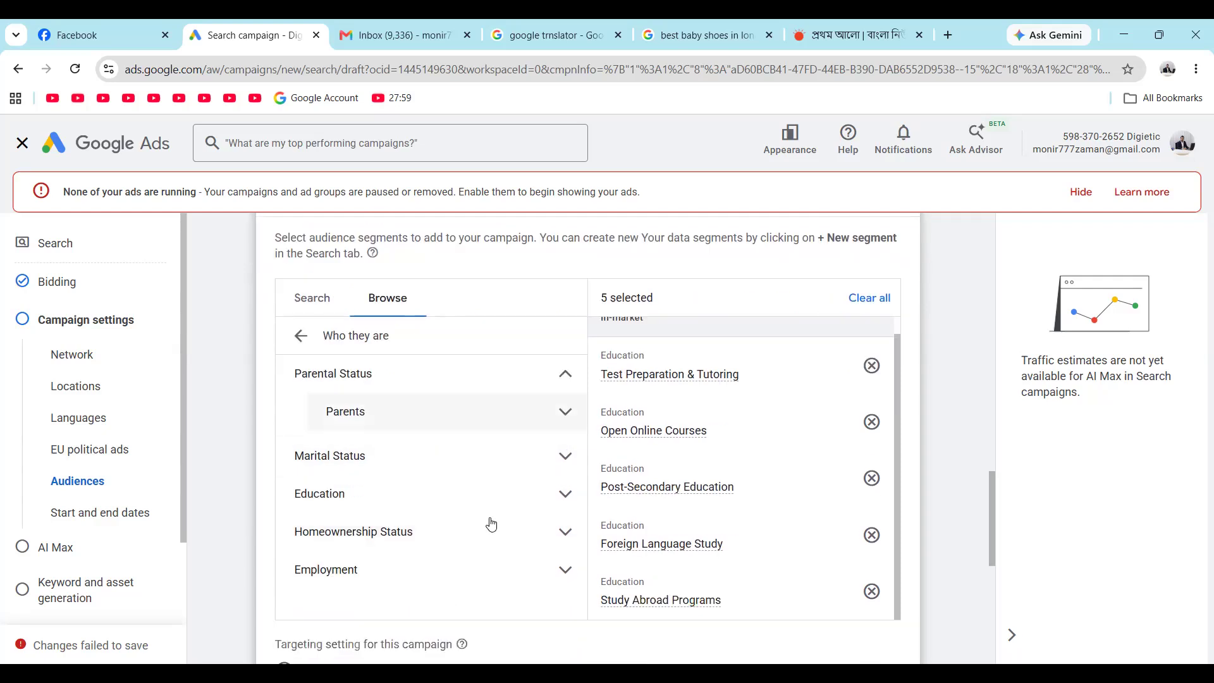
{"action": "left_click", "coordinate": [558, 574]}
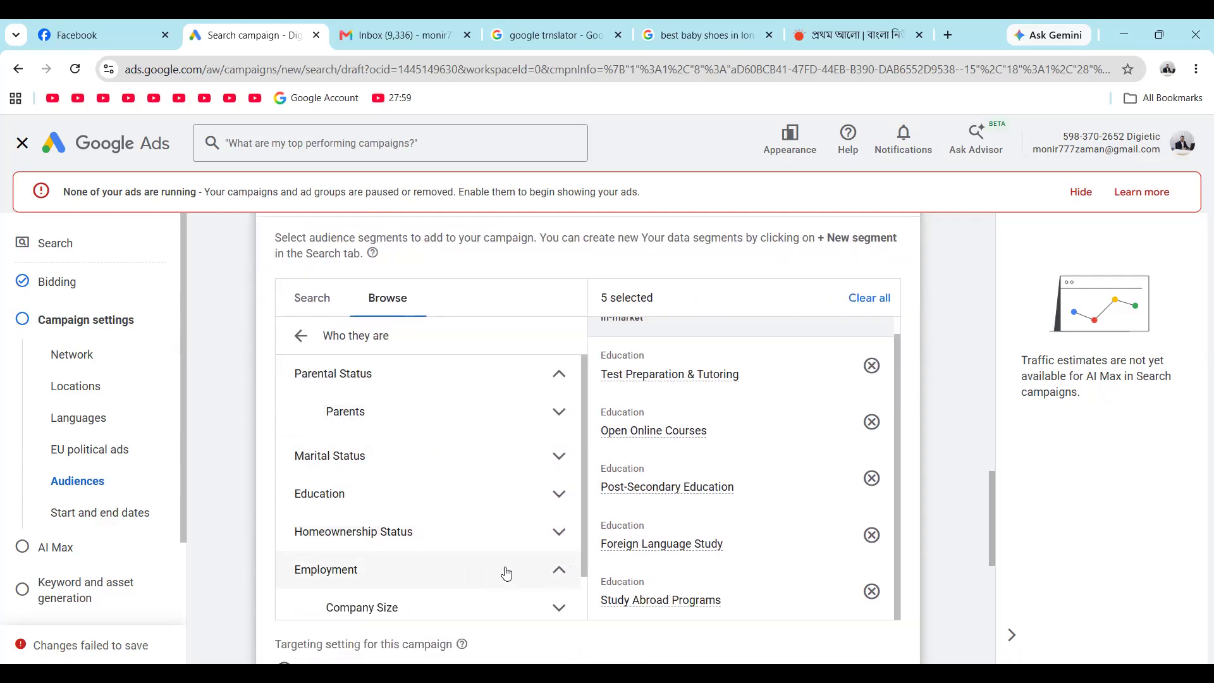
{"action": "scroll", "coordinate": [474, 560], "scroll_direction": "down", "scroll_amount": 1}
{"action": "left_click", "coordinate": [550, 596]}
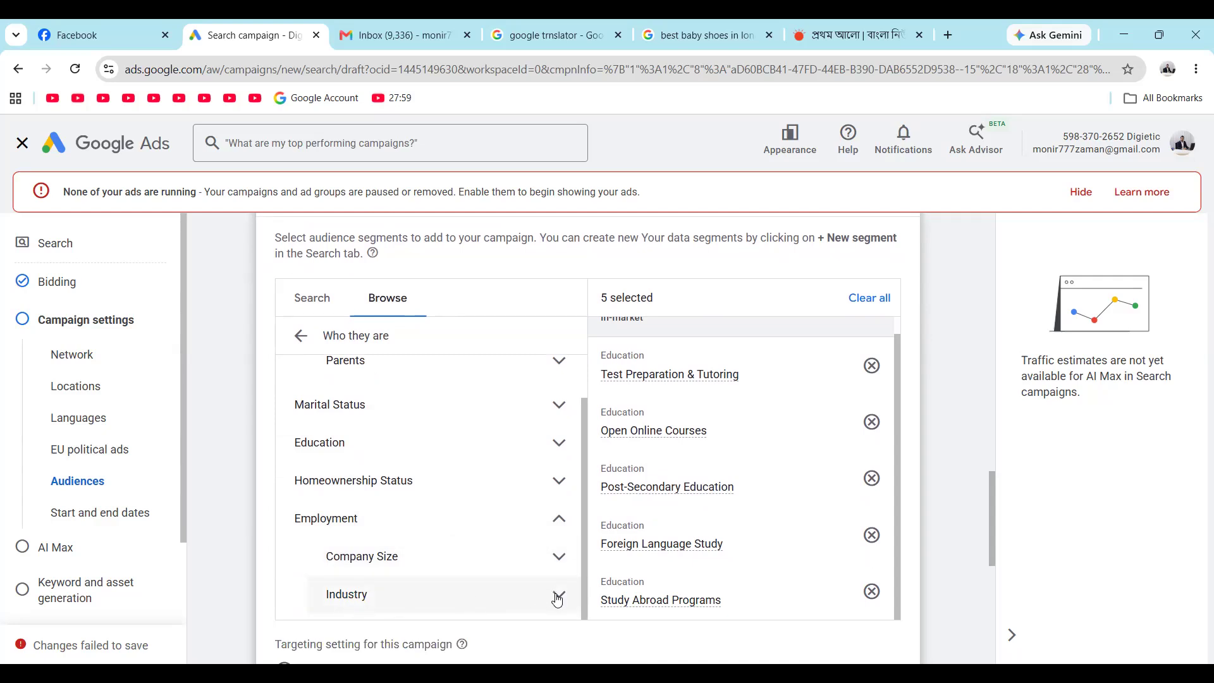
{"action": "scroll", "coordinate": [494, 562], "scroll_direction": "down", "scroll_amount": 2}
{"action": "scroll", "coordinate": [496, 563], "scroll_direction": "down", "scroll_amount": 2}
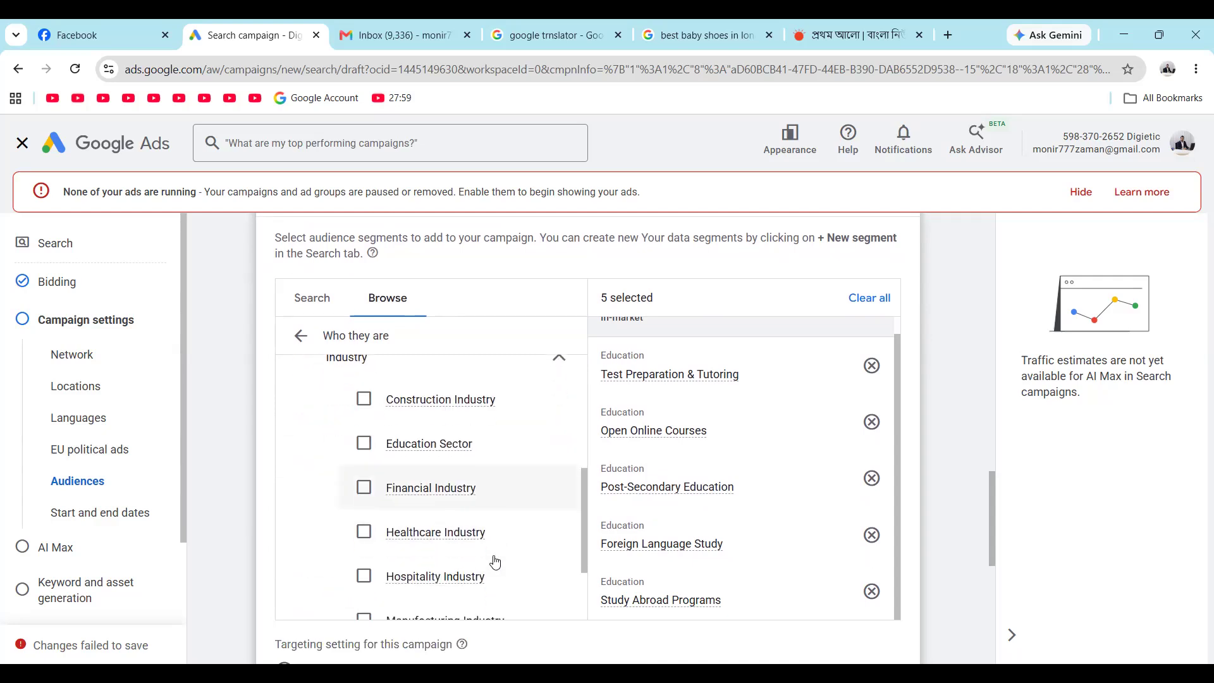
{"action": "scroll", "coordinate": [489, 474], "scroll_direction": "down", "scroll_amount": 3}
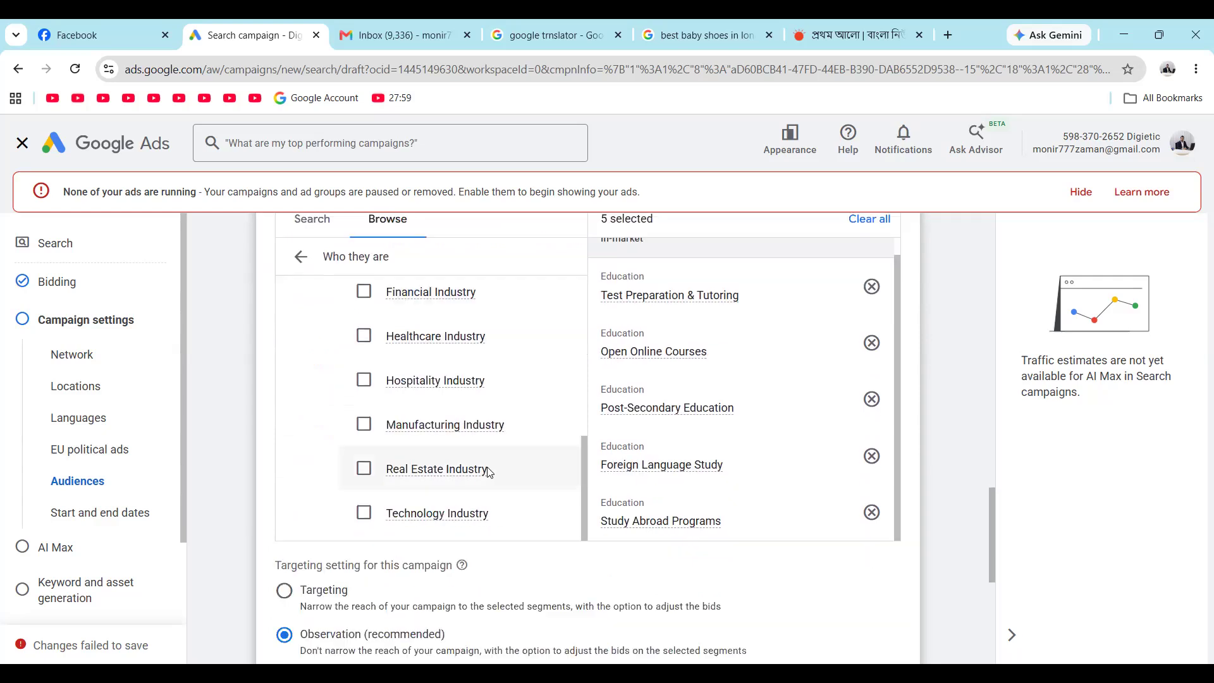
{"action": "scroll", "coordinate": [489, 474], "scroll_direction": "up", "scroll_amount": 5}
{"action": "scroll", "coordinate": [537, 401], "scroll_direction": "up", "scroll_amount": 4}
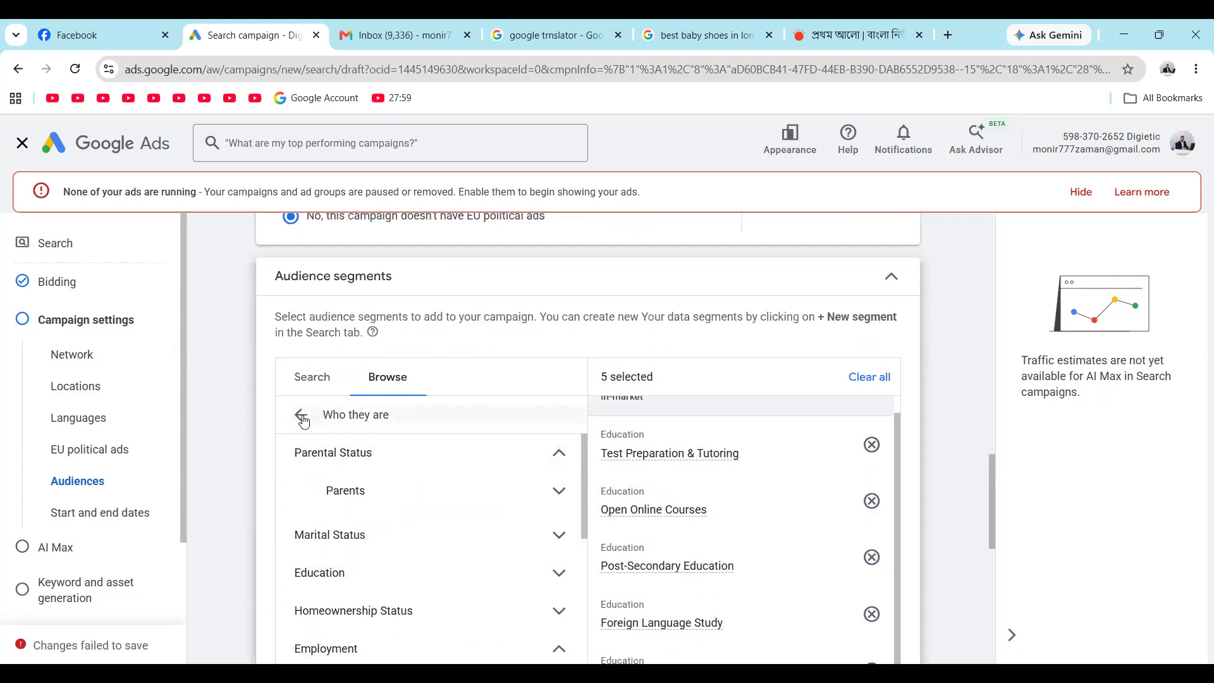
{"action": "left_click", "coordinate": [302, 416]}
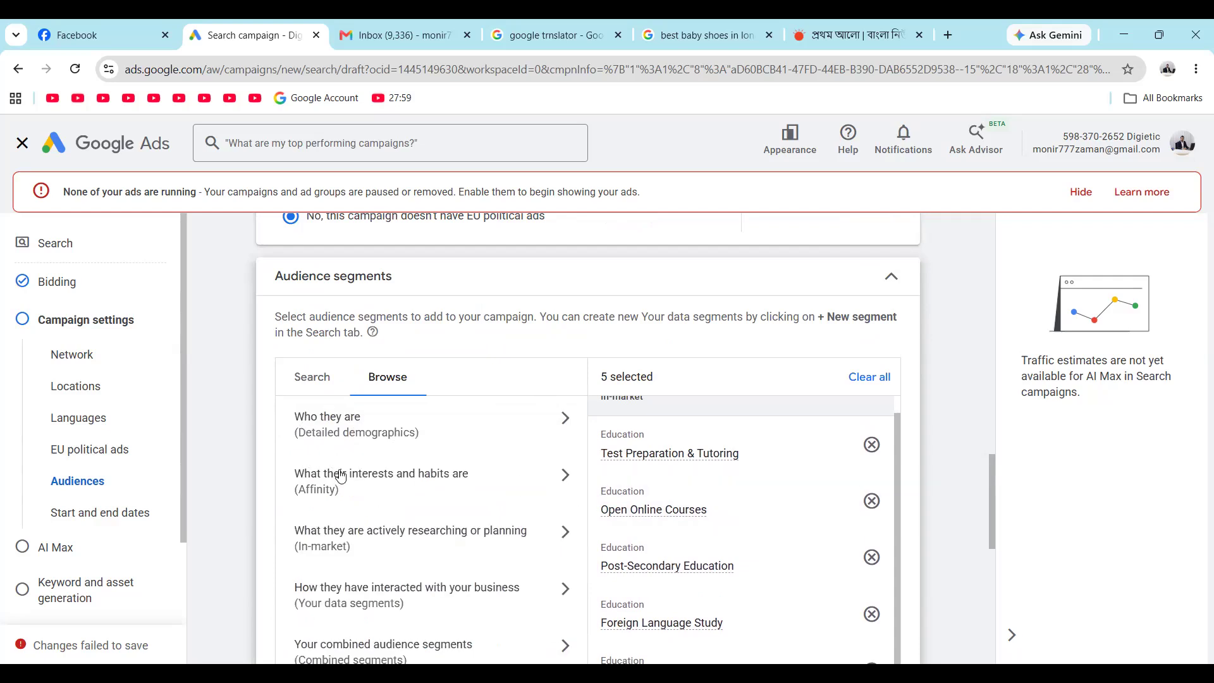
- Browse the affinity segments (What their interests and habits are) from Banking & Finance to Technology, then return to the category list
{"action": "left_click", "coordinate": [562, 480]}
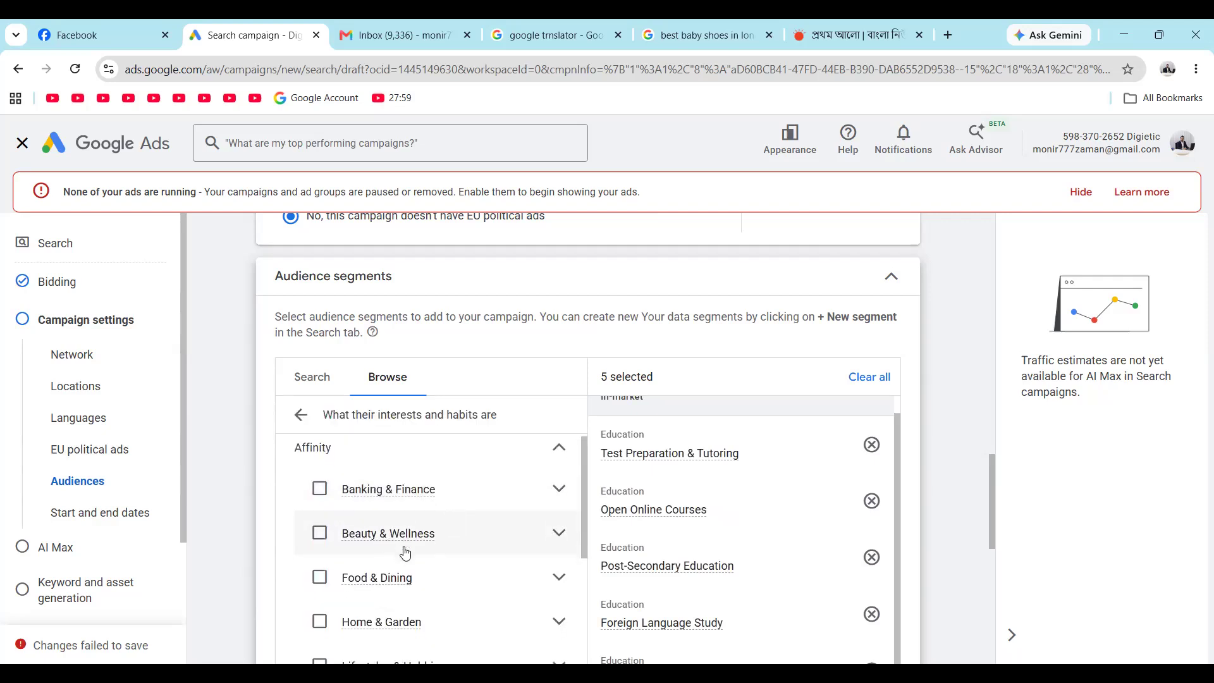
{"action": "scroll", "coordinate": [407, 550], "scroll_direction": "down", "scroll_amount": 1}
{"action": "scroll", "coordinate": [434, 507], "scroll_direction": "down", "scroll_amount": 1}
{"action": "scroll", "coordinate": [398, 525], "scroll_direction": "down", "scroll_amount": 5}
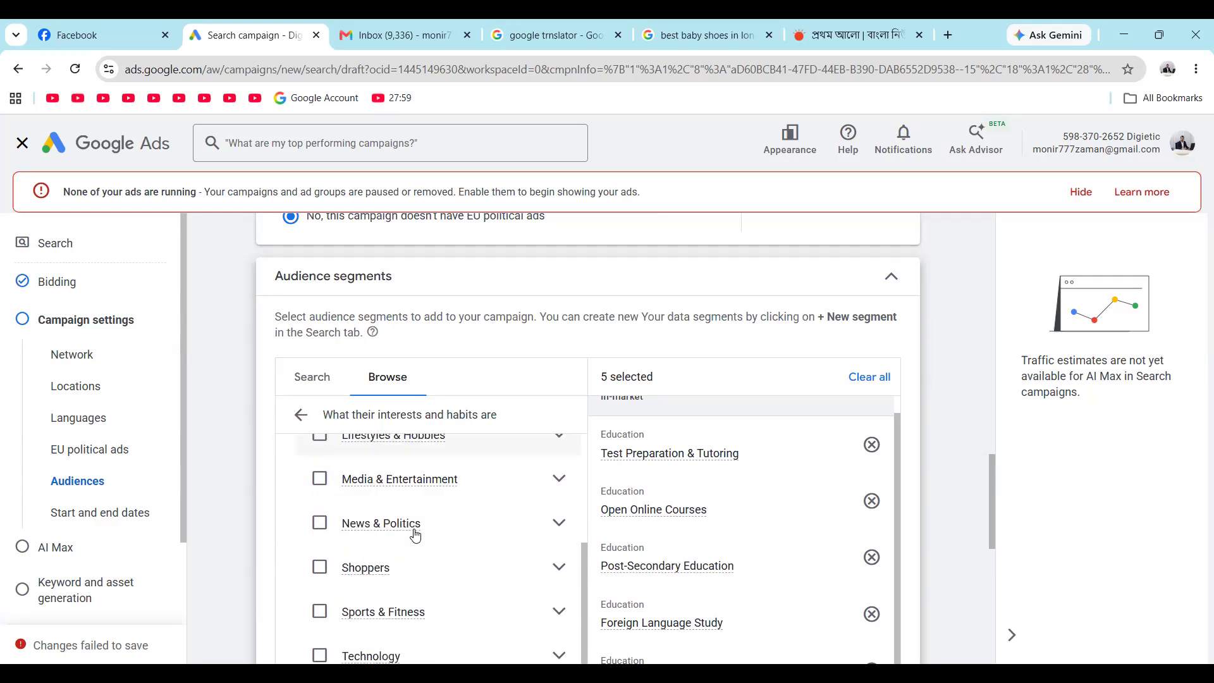
{"action": "scroll", "coordinate": [415, 536], "scroll_direction": "up", "scroll_amount": 10}
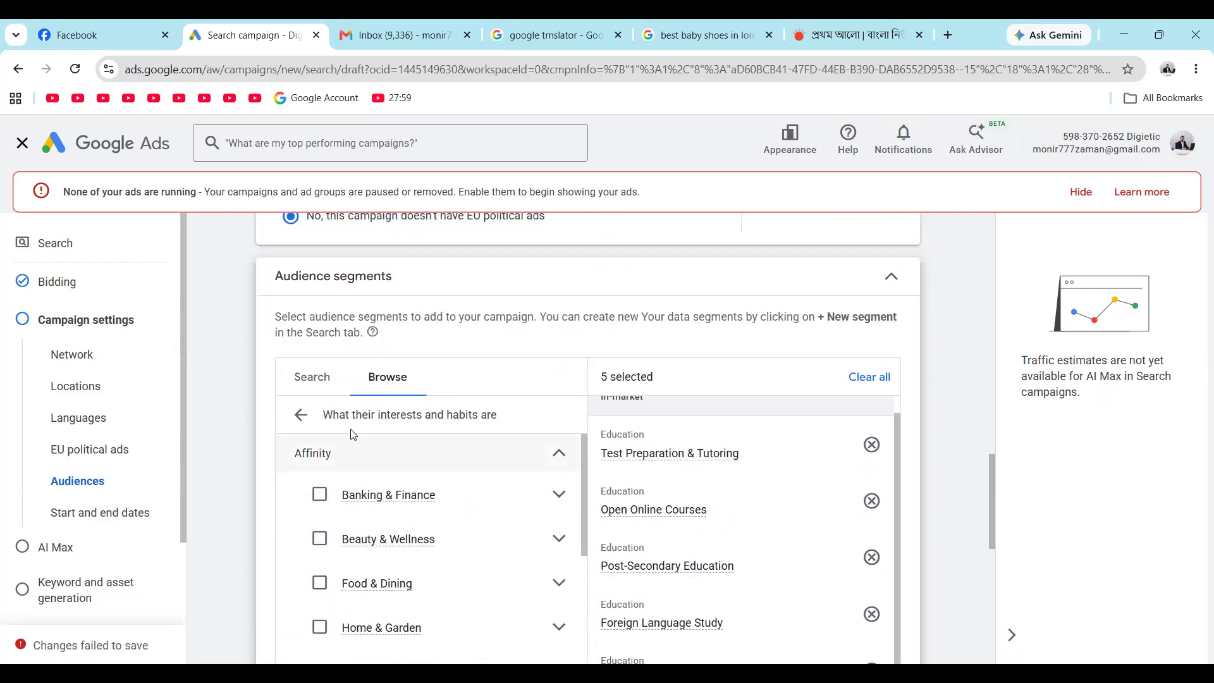
{"action": "left_click", "coordinate": [300, 415]}
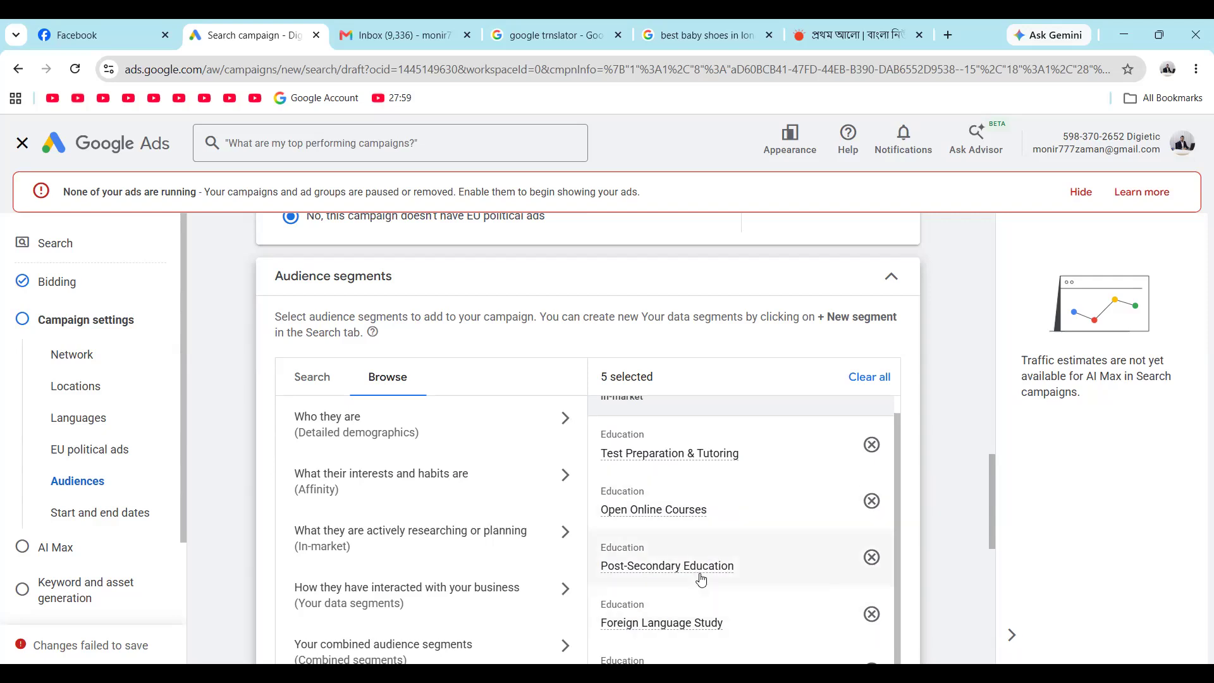
- Add the detailed demographics segment Current College Students from the Education group to the campaign
{"action": "mouse_move", "coordinate": [702, 579]}
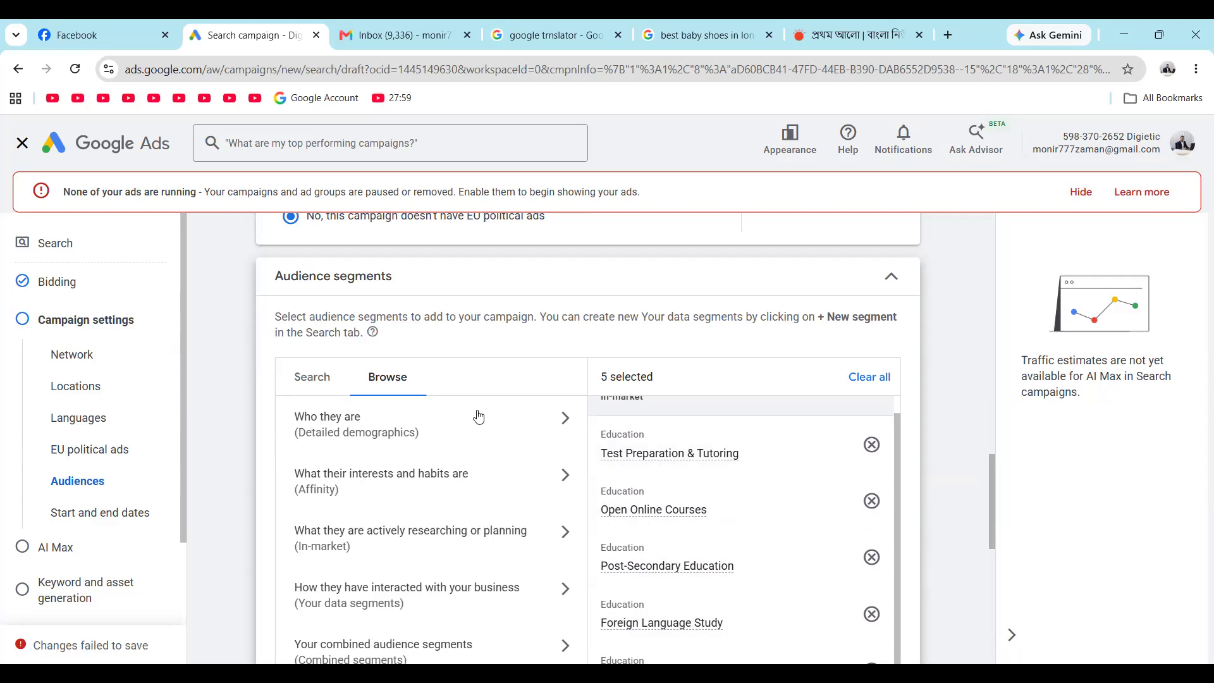
{"action": "left_click", "coordinate": [563, 421]}
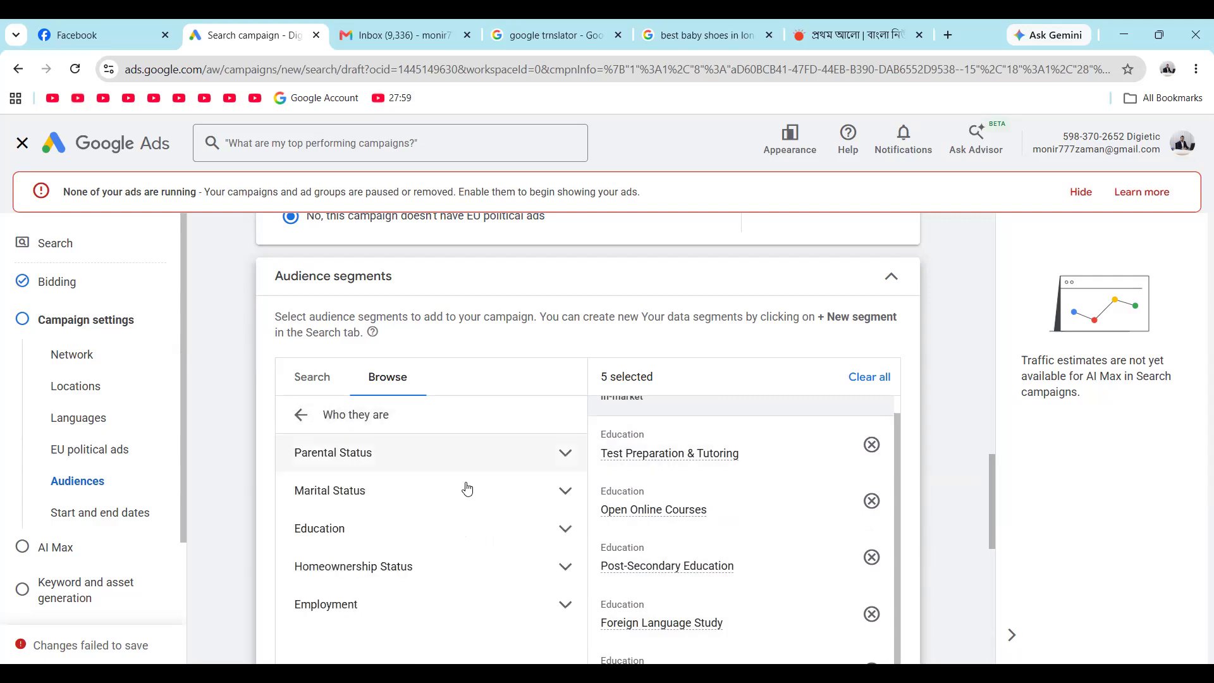
{"action": "left_click", "coordinate": [375, 539]}
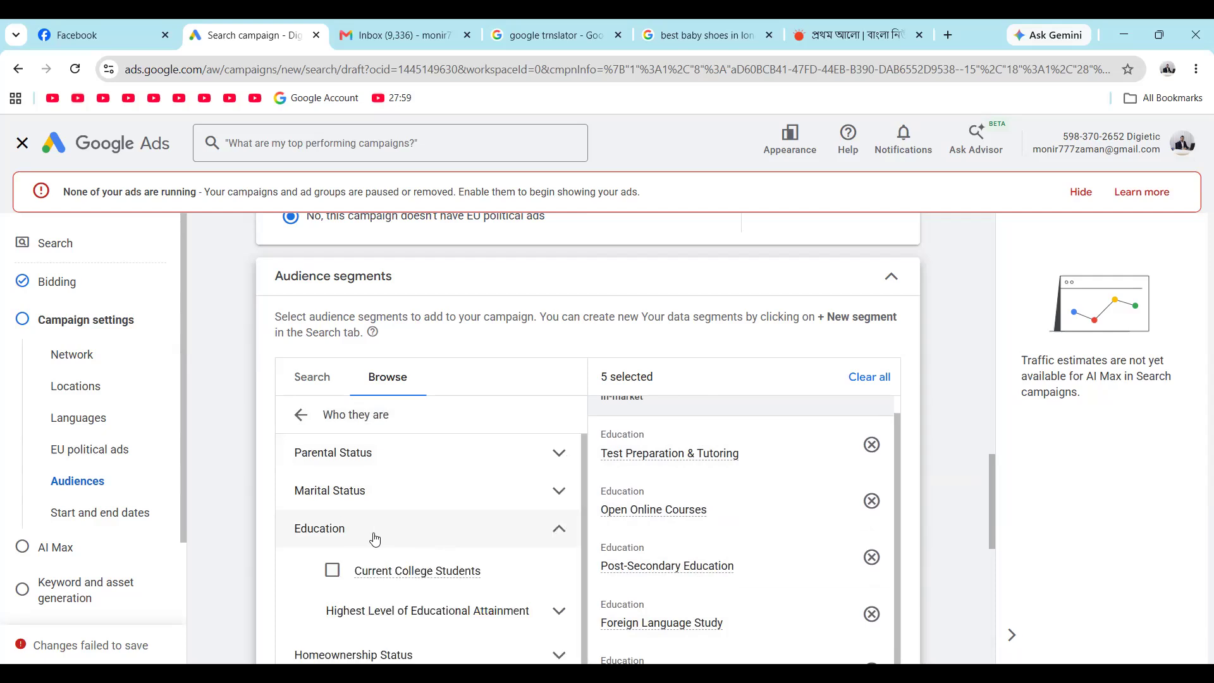
{"action": "scroll", "coordinate": [375, 539], "scroll_direction": "down", "scroll_amount": 1}
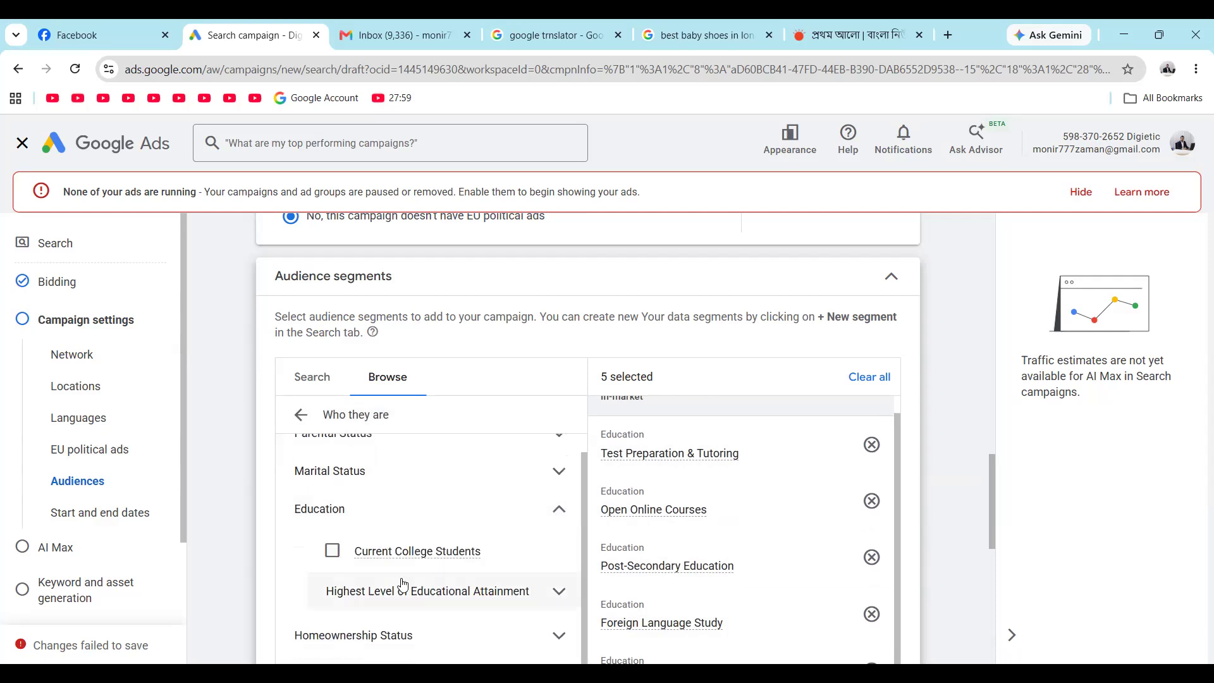
{"action": "left_click", "coordinate": [332, 552]}
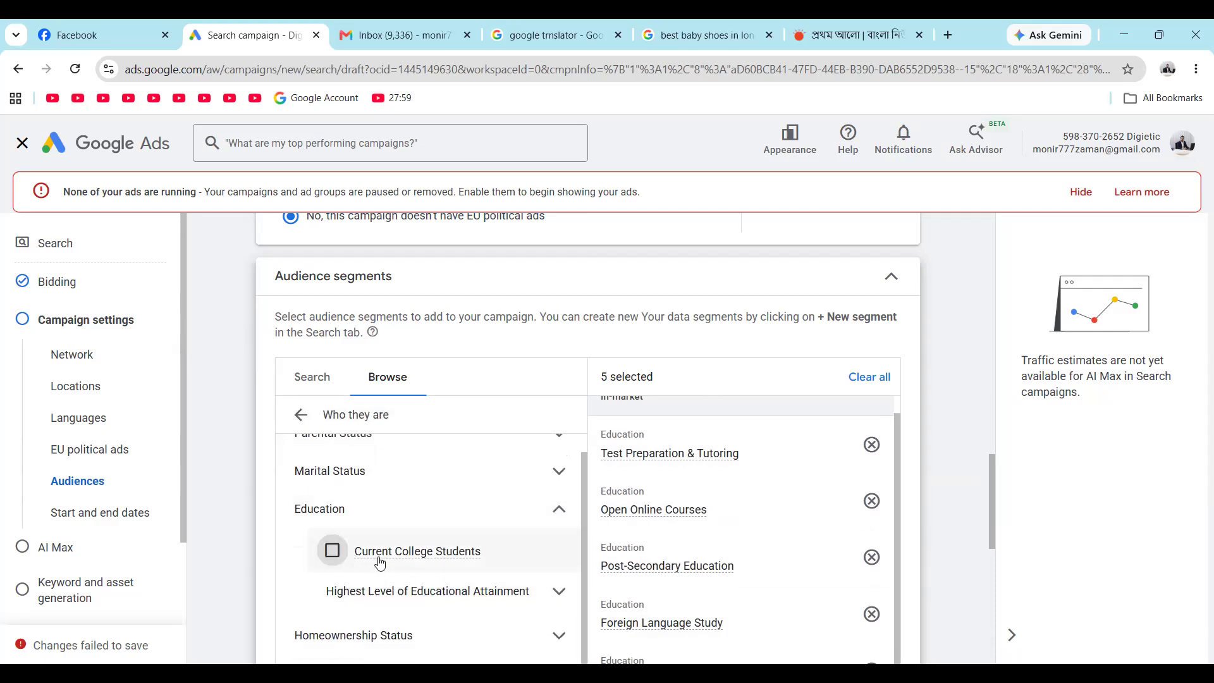
- Add High School Graduate, Bachelor's Degree and Advanced Degree from Highest Level of Educational Attainment to the campaign's audience segments
{"action": "scroll", "coordinate": [387, 572], "scroll_direction": "down", "scroll_amount": 2}
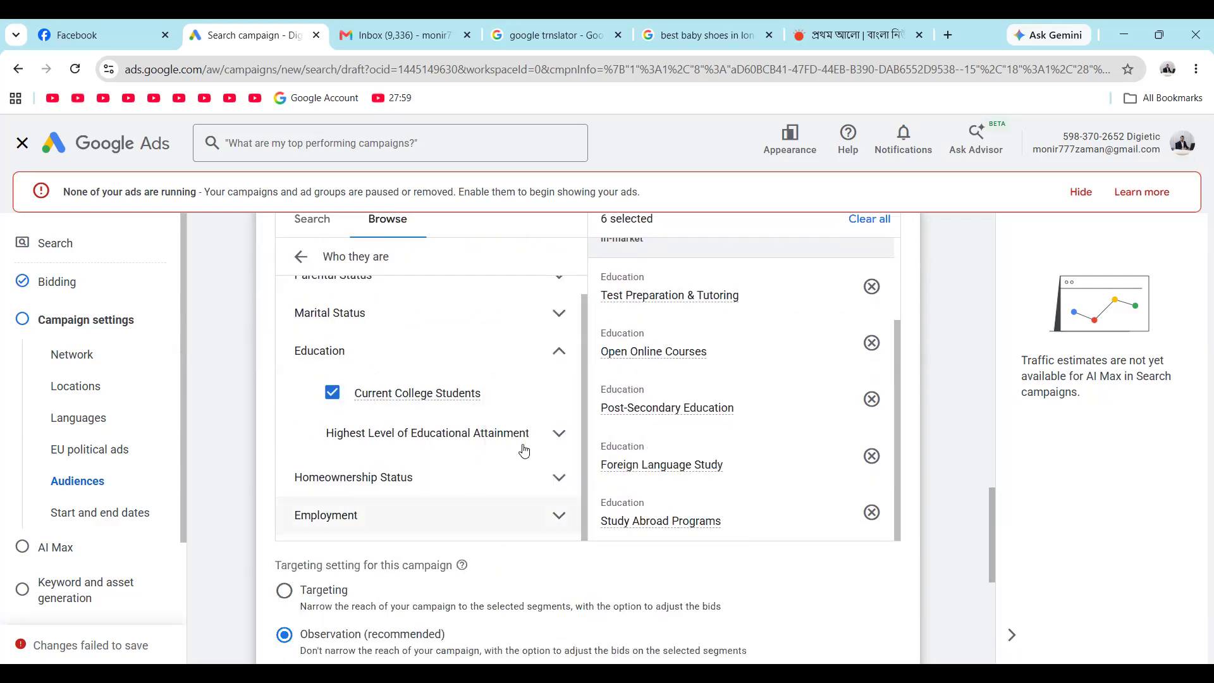
{"action": "left_click", "coordinate": [552, 436]}
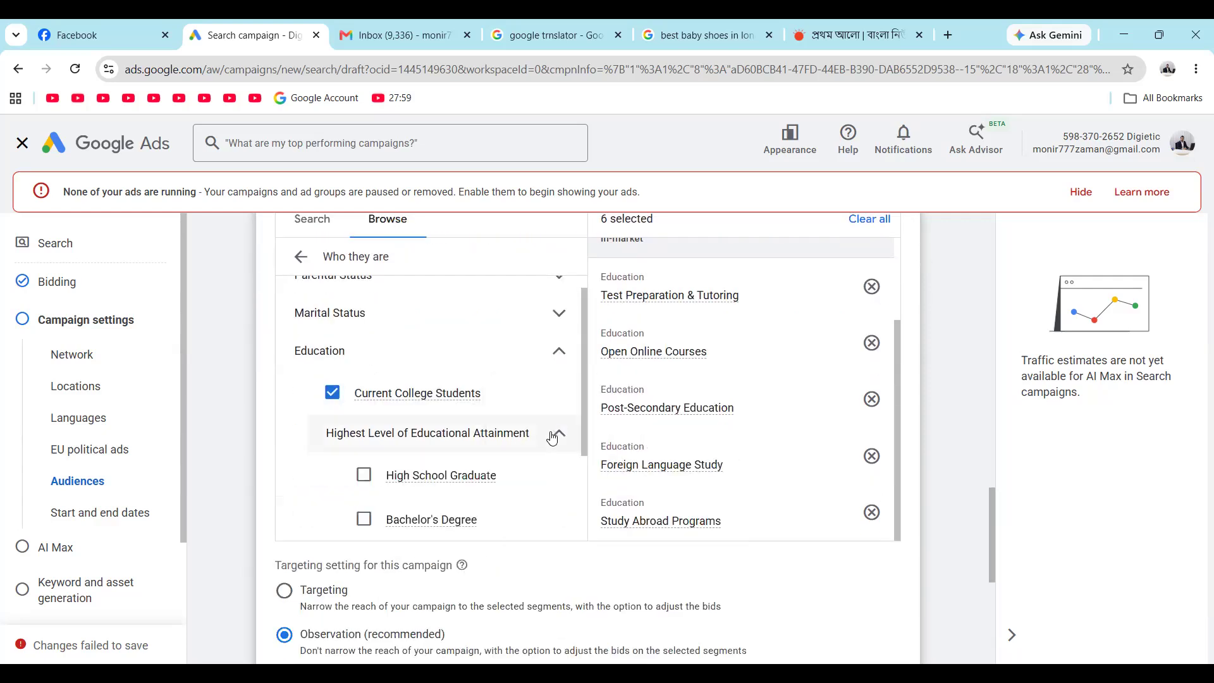
{"action": "left_click", "coordinate": [363, 397]}
{"action": "left_click", "coordinate": [363, 440]}
{"action": "scroll", "coordinate": [535, 459], "scroll_direction": "down", "scroll_amount": 1}
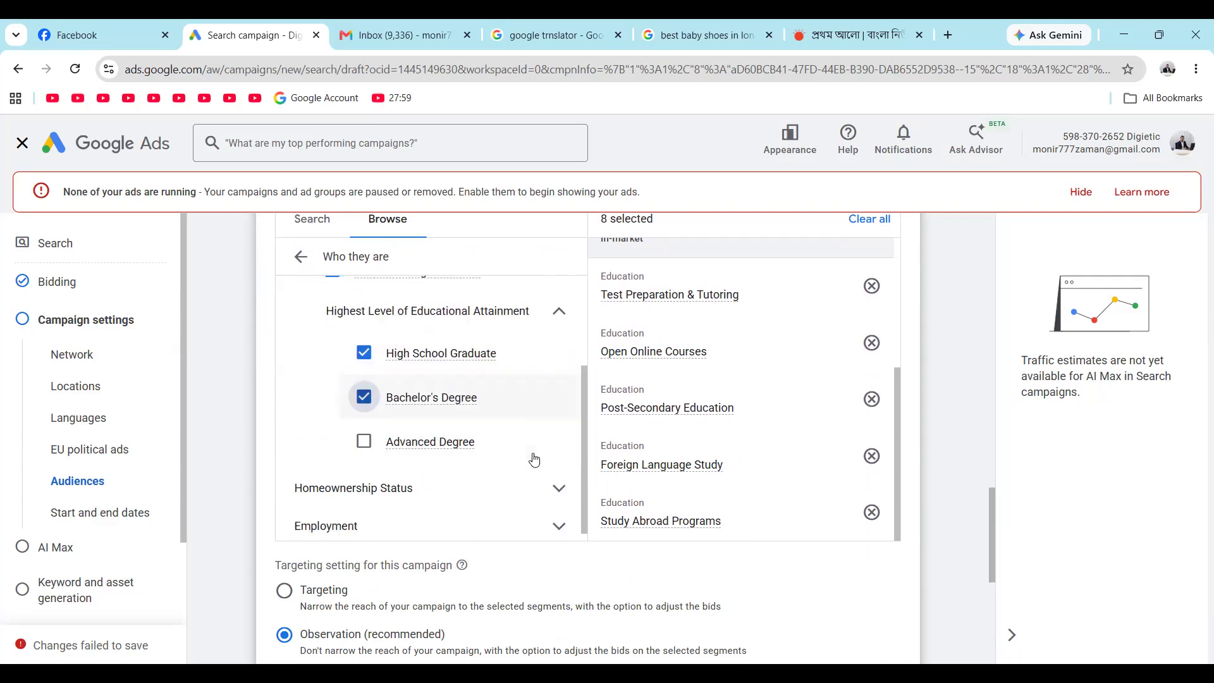
{"action": "left_click", "coordinate": [456, 433]}
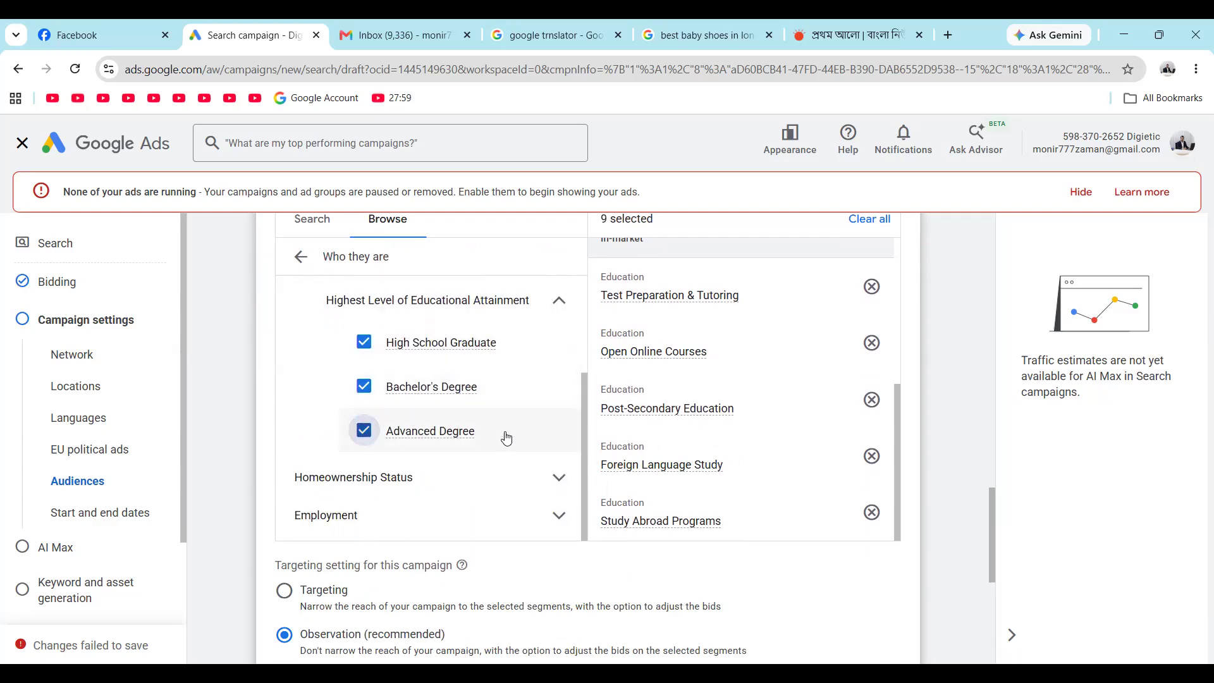
- Review the chosen education demographics and the Company Size and Industry groups under Employment
{"action": "scroll", "coordinate": [506, 438], "scroll_direction": "up", "scroll_amount": 2}
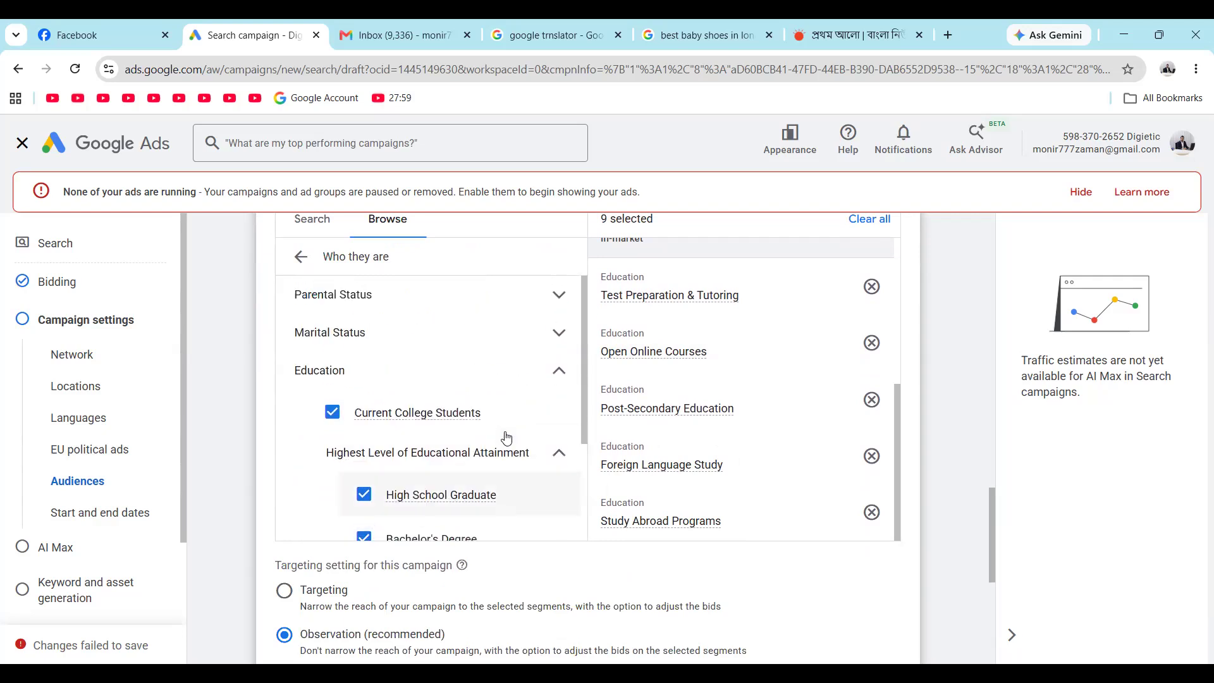
{"action": "scroll", "coordinate": [506, 438], "scroll_direction": "down", "scroll_amount": 2}
{"action": "scroll", "coordinate": [506, 438], "scroll_direction": "down", "scroll_amount": 1}
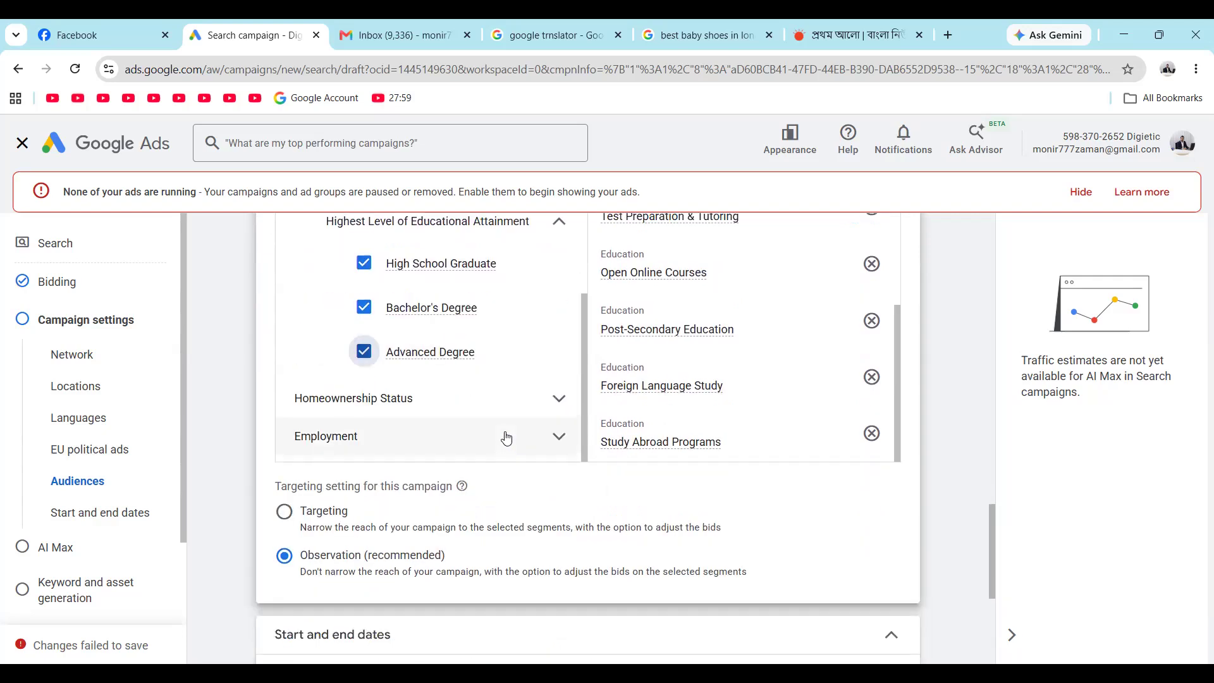
{"action": "scroll", "coordinate": [481, 414], "scroll_direction": "up", "scroll_amount": 3}
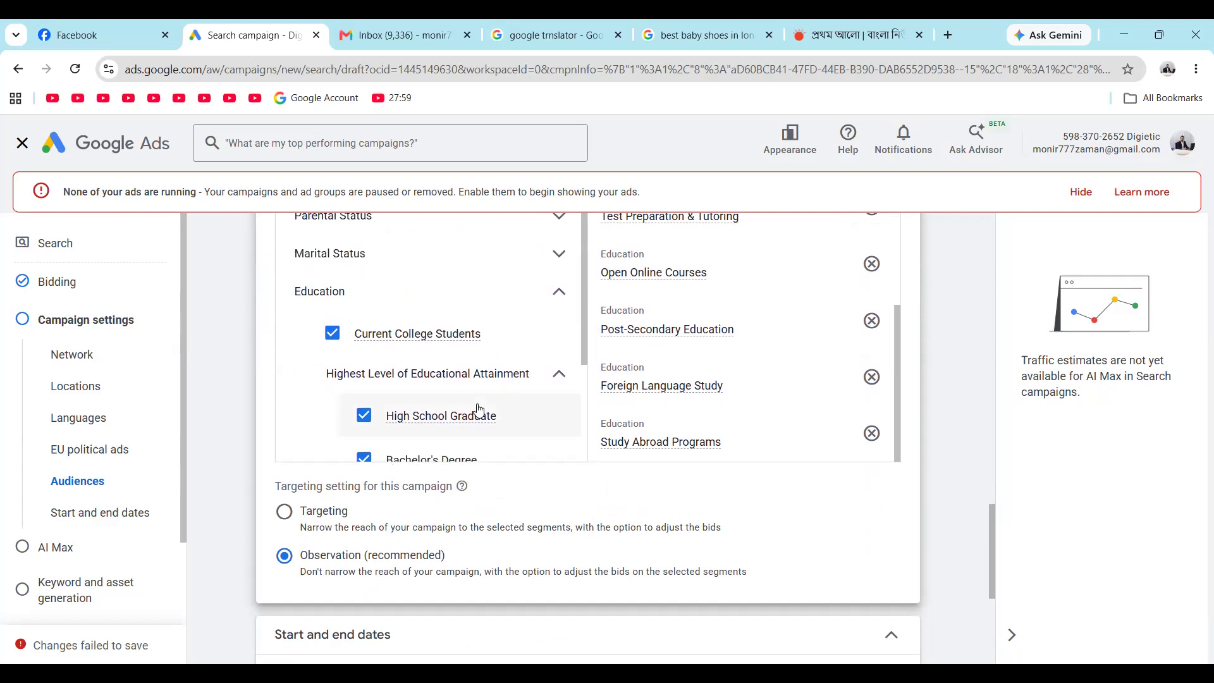
{"action": "scroll", "coordinate": [480, 407], "scroll_direction": "up", "scroll_amount": 1}
{"action": "scroll", "coordinate": [477, 398], "scroll_direction": "down", "scroll_amount": 4}
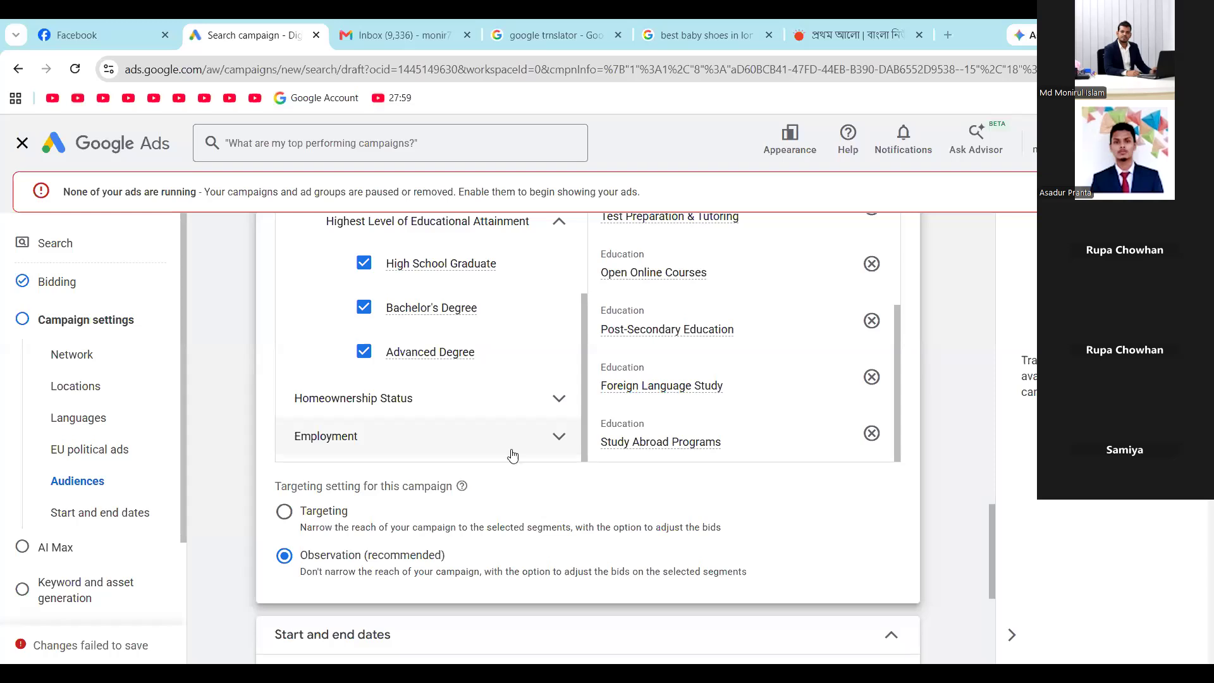
{"action": "left_click", "coordinate": [452, 446]}
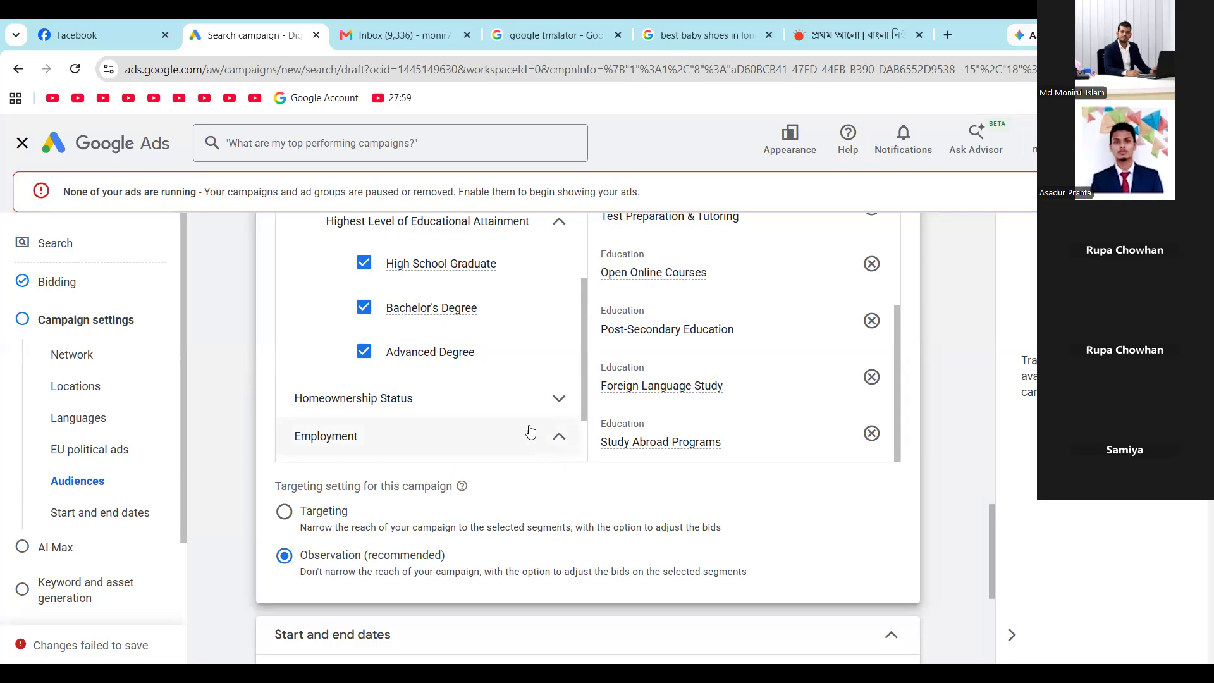
{"action": "scroll", "coordinate": [529, 428], "scroll_direction": "down", "scroll_amount": 1}
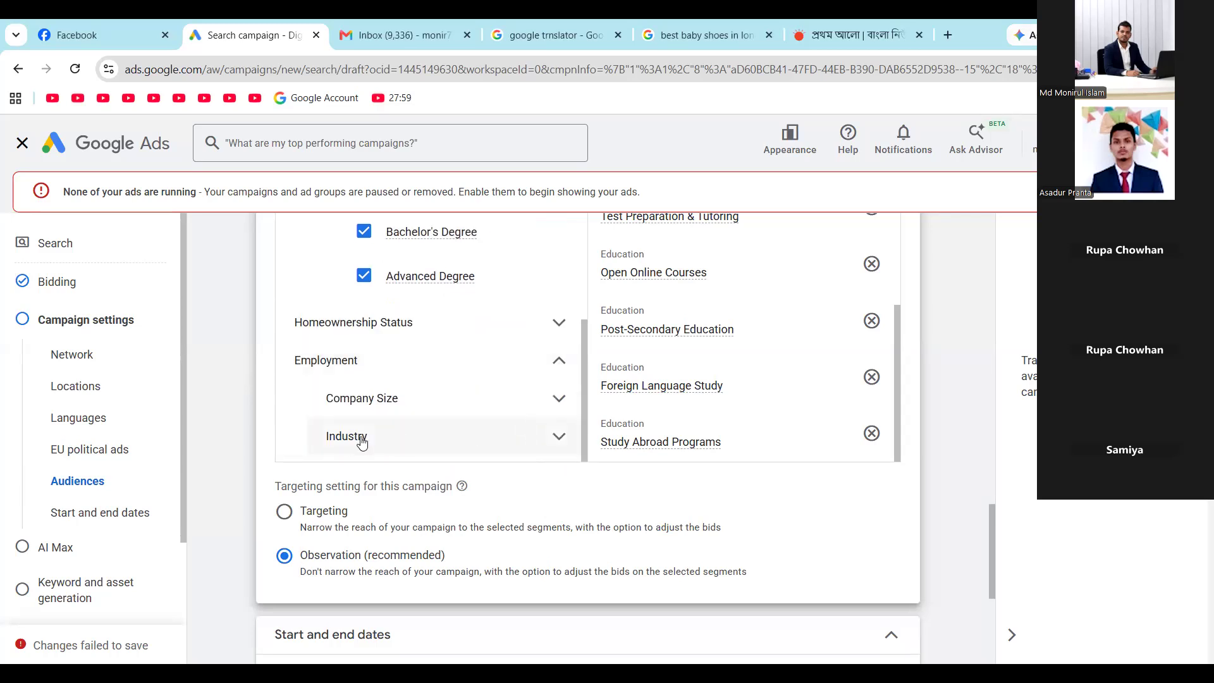
{"action": "scroll", "coordinate": [414, 436], "scroll_direction": "up", "scroll_amount": 3}
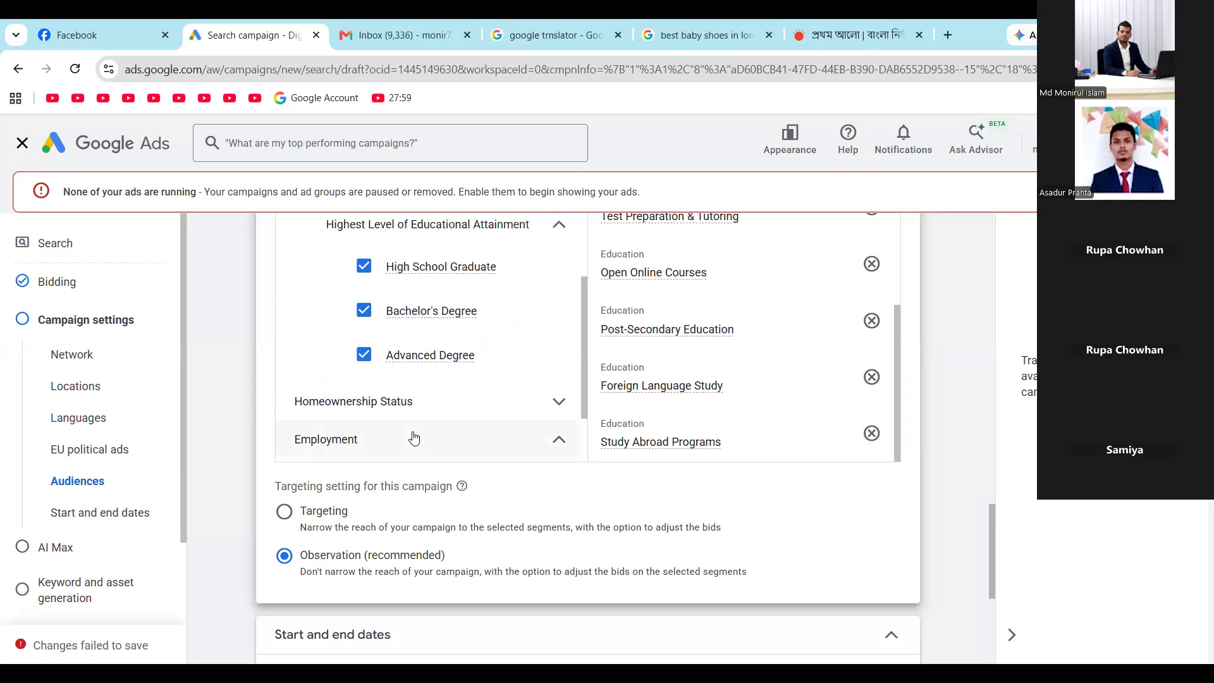
{"action": "scroll", "coordinate": [414, 436], "scroll_direction": "up", "scroll_amount": 5}
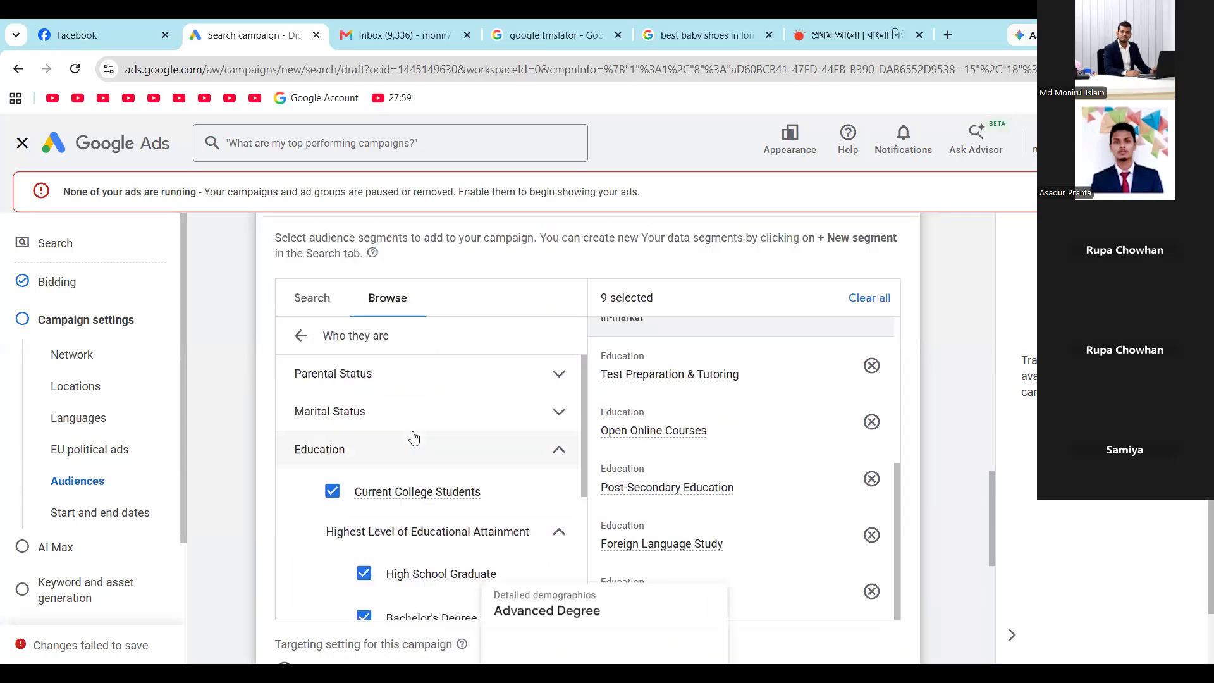
{"action": "scroll", "coordinate": [414, 436], "scroll_direction": "down", "scroll_amount": 3}
{"action": "scroll", "coordinate": [414, 436], "scroll_direction": "up", "scroll_amount": 5}
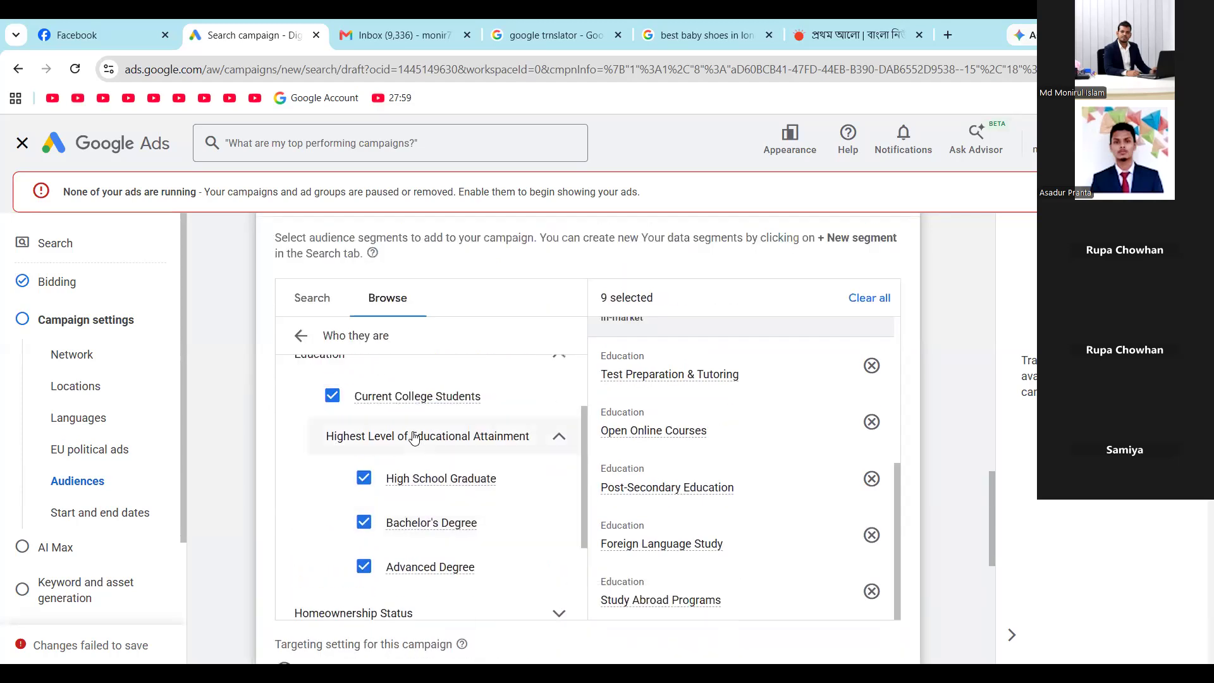
- Set the campaign's audience targeting setting to Targeting instead of Observation
{"action": "scroll", "coordinate": [414, 436], "scroll_direction": "down", "scroll_amount": 6}
{"action": "scroll", "coordinate": [414, 436], "scroll_direction": "down", "scroll_amount": 6}
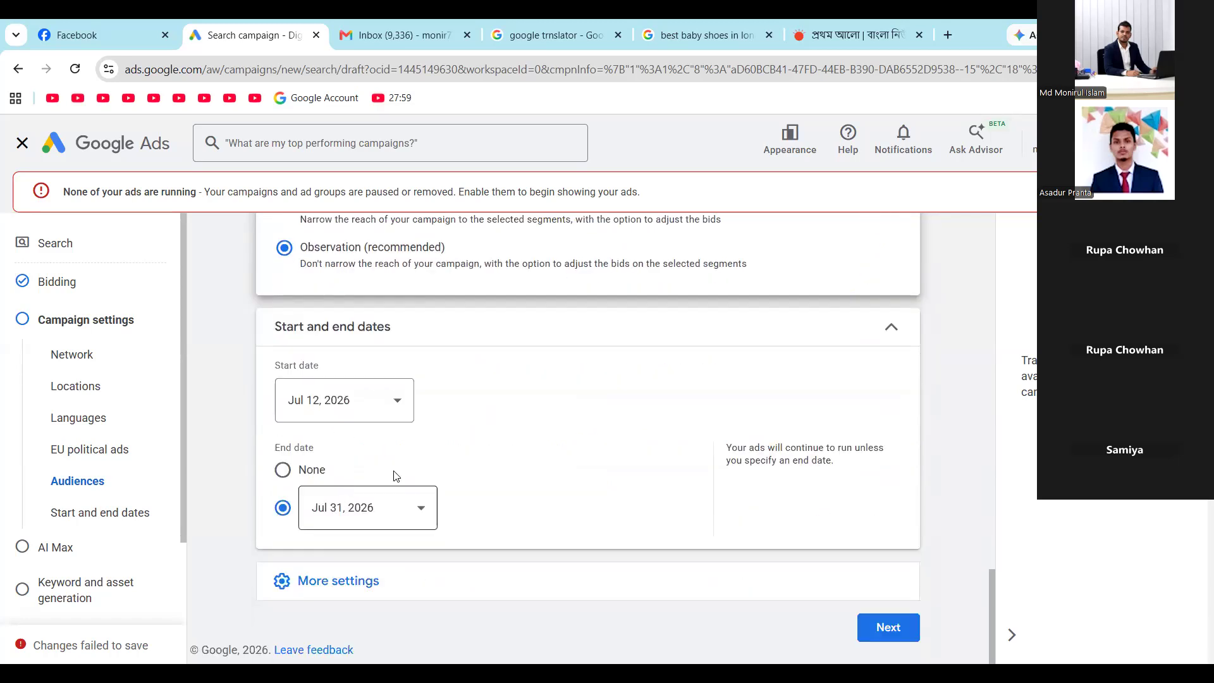
{"action": "scroll", "coordinate": [394, 476], "scroll_direction": "up", "scroll_amount": 3}
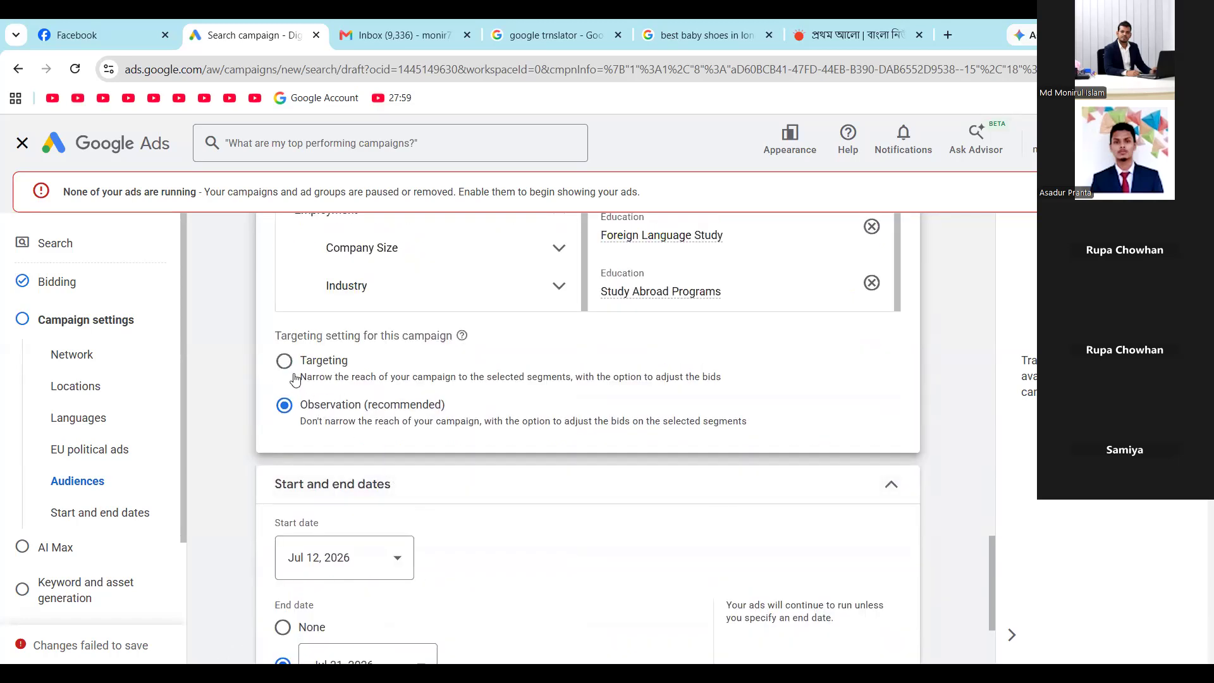
{"action": "left_click", "coordinate": [379, 373]}
{"action": "scroll", "coordinate": [487, 410], "scroll_direction": "up", "scroll_amount": 4}
{"action": "scroll", "coordinate": [472, 419], "scroll_direction": "down", "scroll_amount": 3}
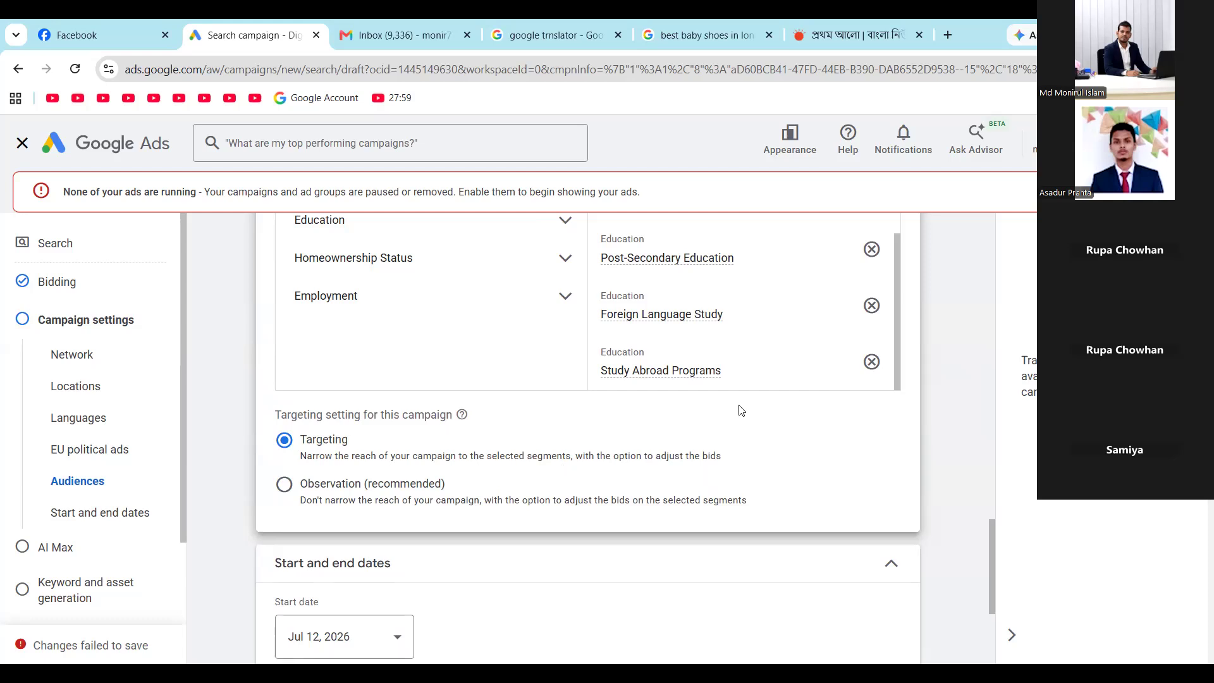
- Show the additional campaign settings and open the ad schedule for editing
{"action": "scroll", "coordinate": [741, 408], "scroll_direction": "down", "scroll_amount": 1}
{"action": "scroll", "coordinate": [741, 407], "scroll_direction": "down", "scroll_amount": 2}
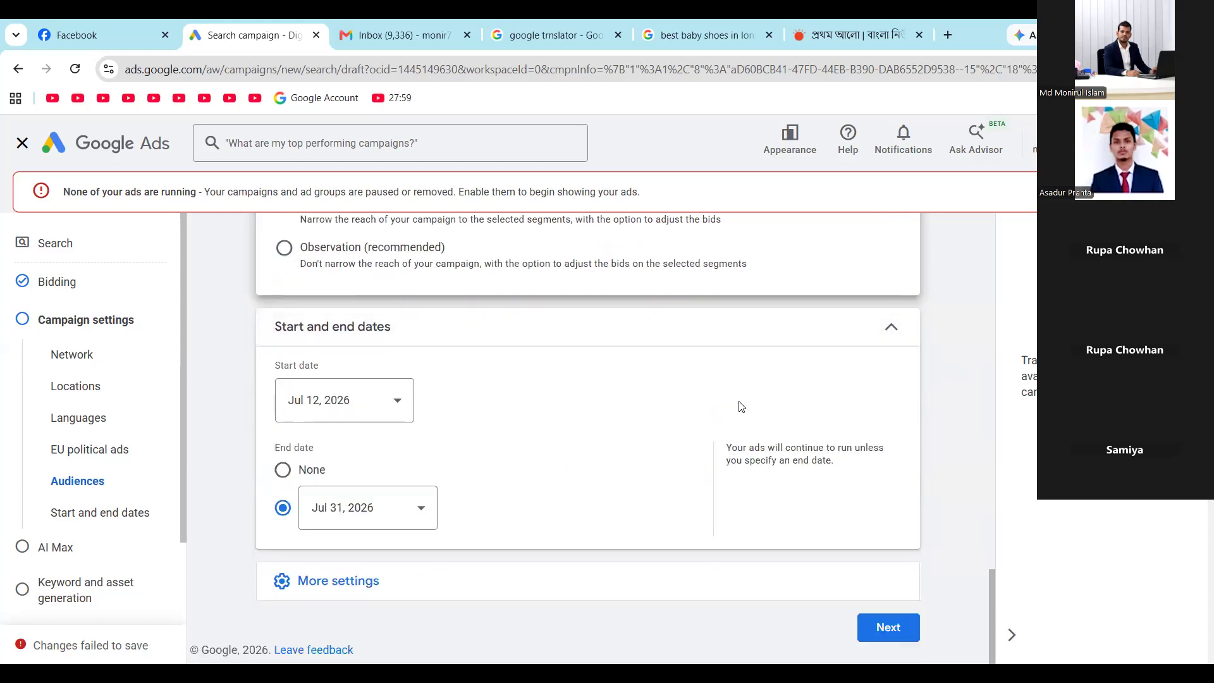
{"action": "left_click", "coordinate": [327, 588]}
{"action": "scroll", "coordinate": [607, 466], "scroll_direction": "down", "scroll_amount": 2}
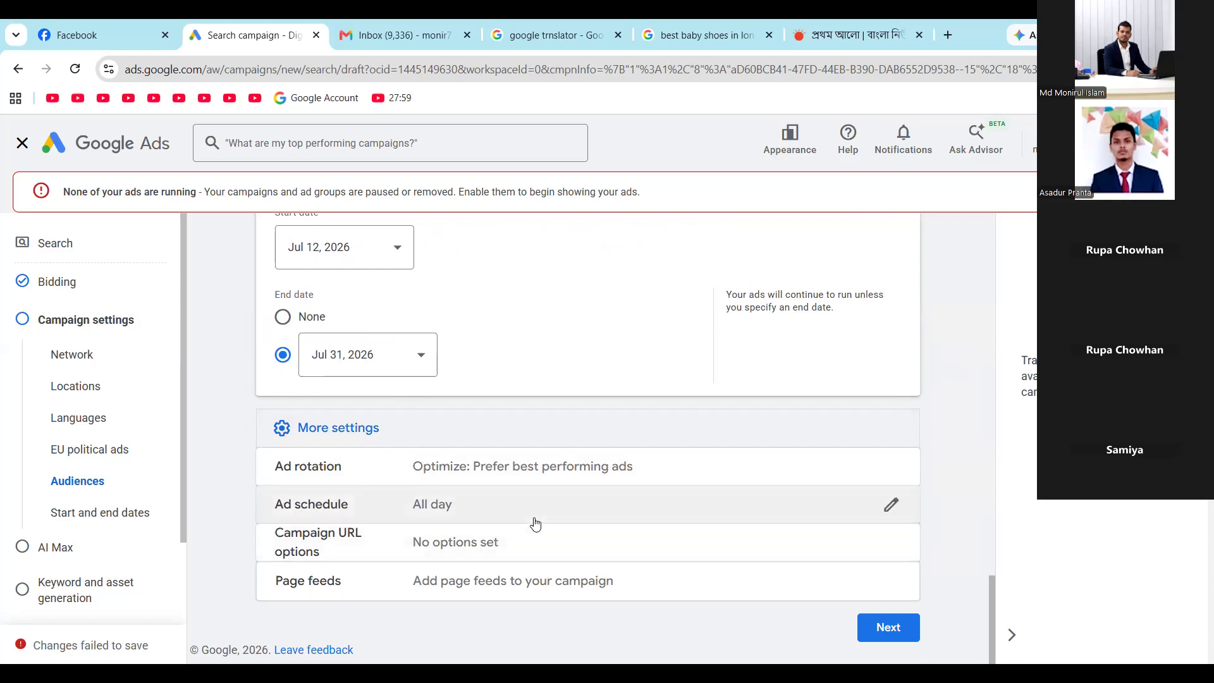
{"action": "left_click", "coordinate": [890, 504]}
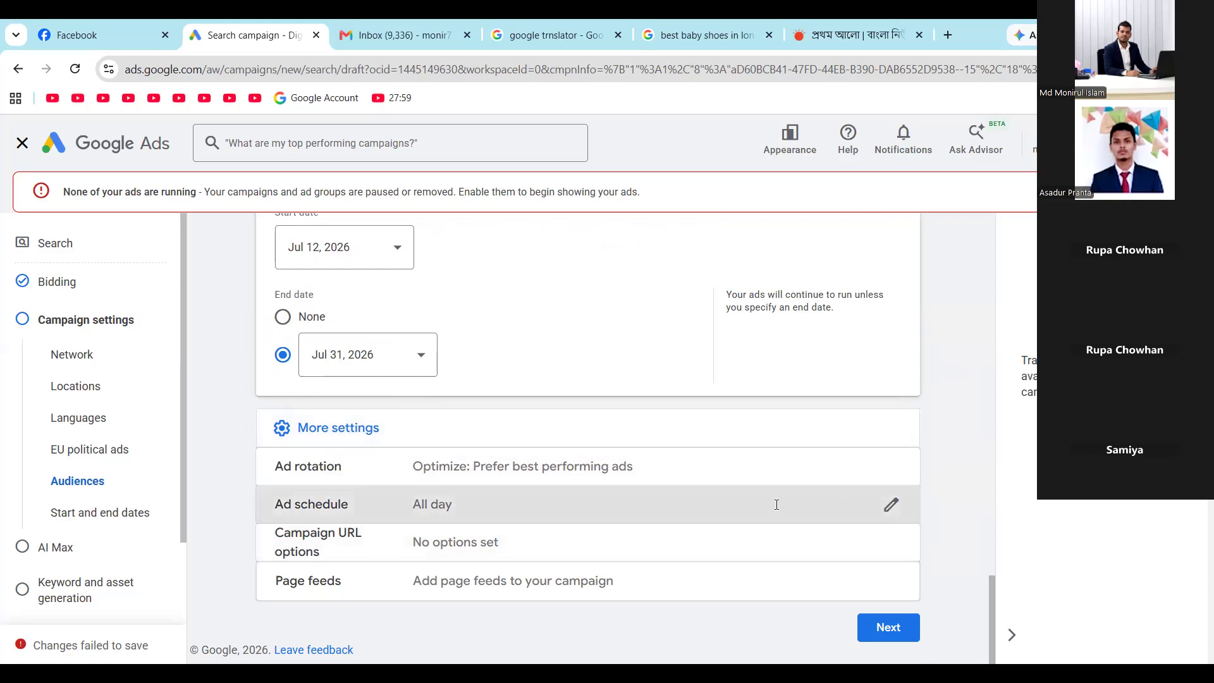
{"action": "left_click", "coordinate": [775, 504]}
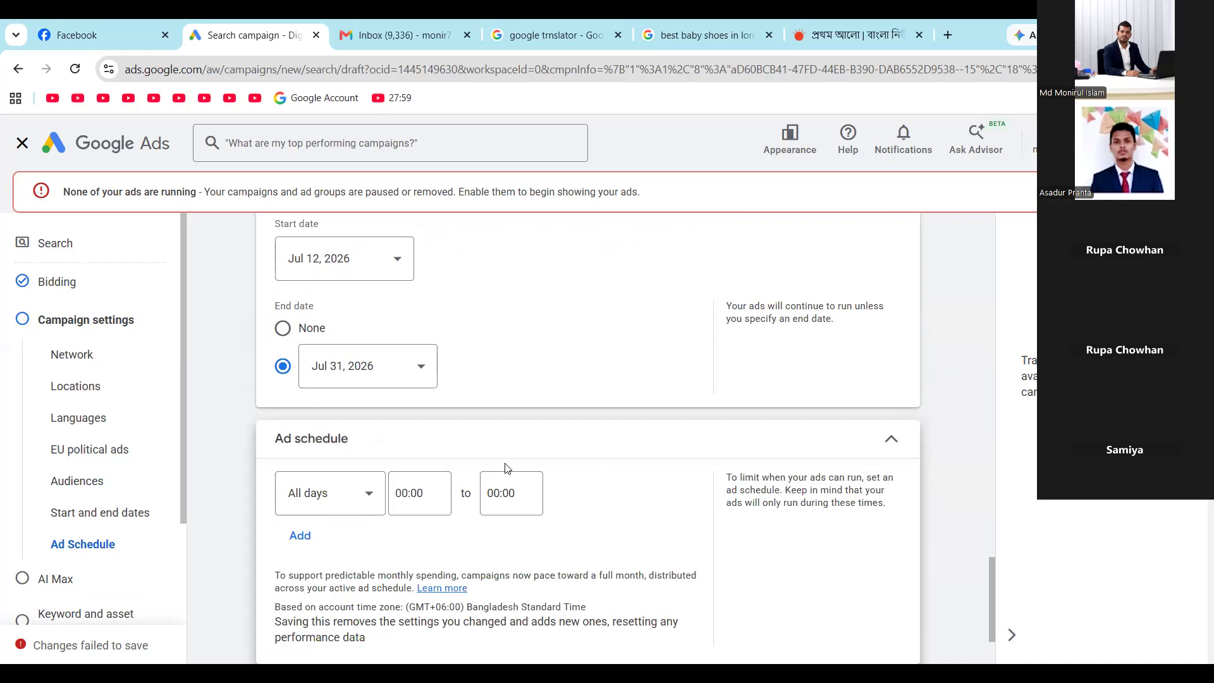
- Examine the remaining additional settings, such as ad rotation, URL options and page feeds, and the campaign's outstanding setup sections
{"action": "scroll", "coordinate": [632, 493], "scroll_direction": "down", "scroll_amount": 2}
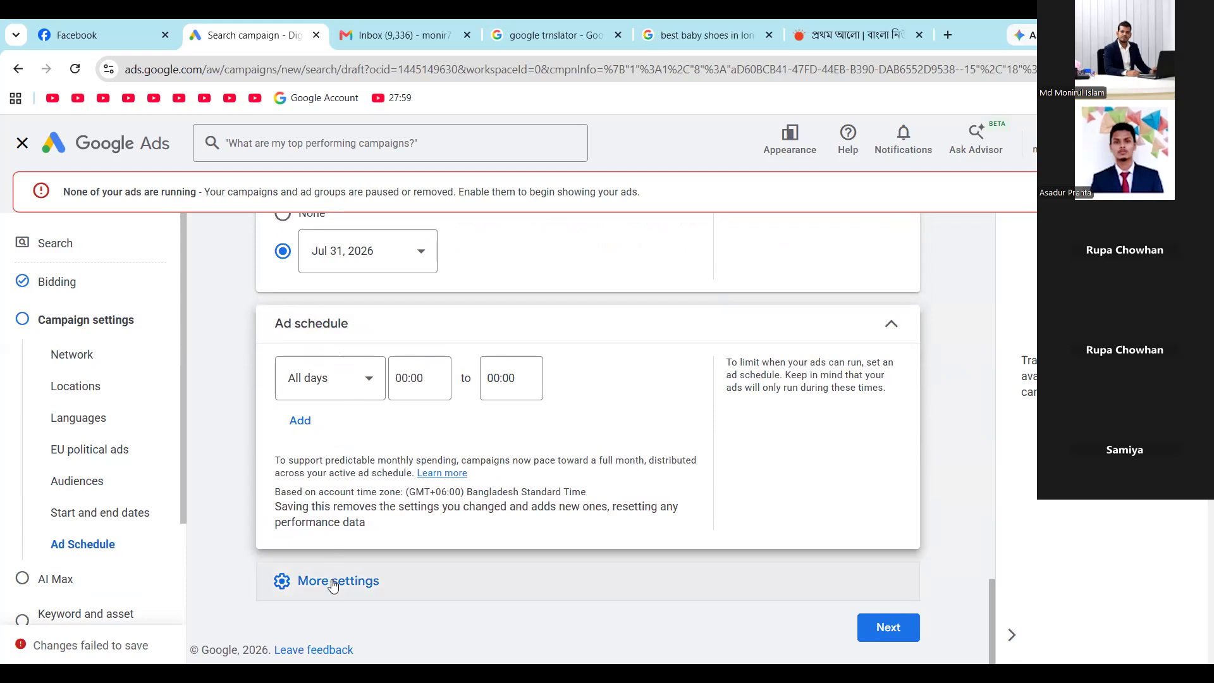
{"action": "left_click", "coordinate": [308, 582]}
{"action": "scroll", "coordinate": [581, 430], "scroll_direction": "down", "scroll_amount": 2}
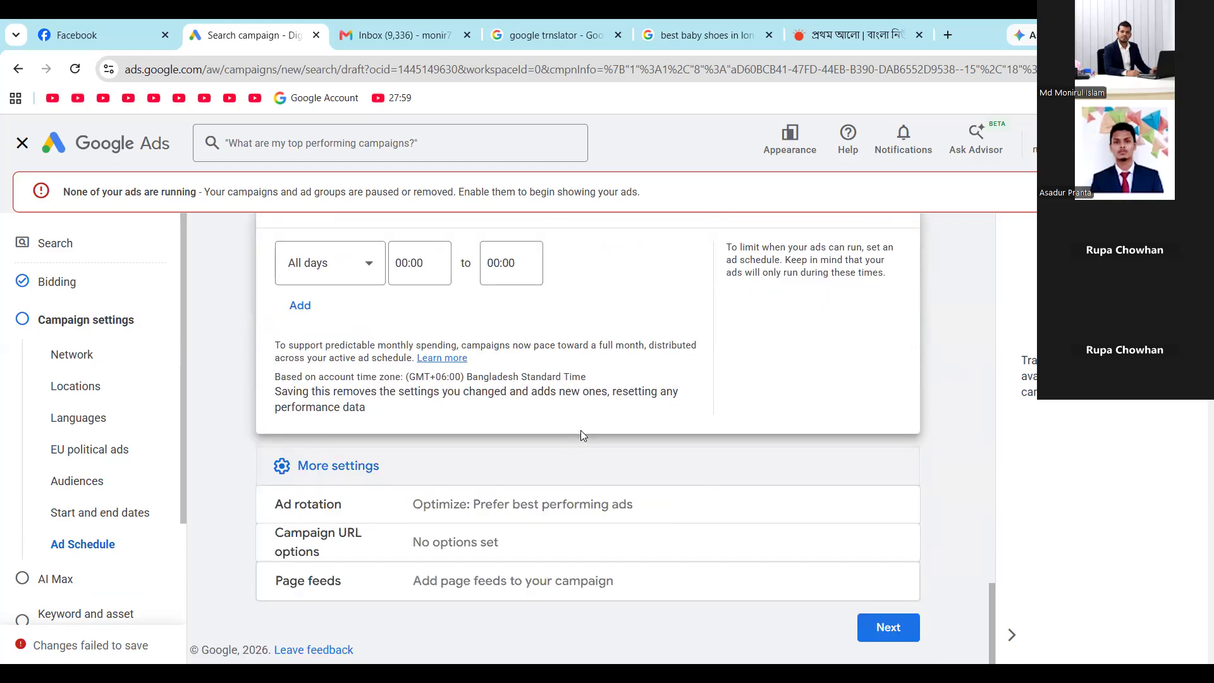
{"action": "scroll", "coordinate": [138, 365], "scroll_direction": "down", "scroll_amount": 1}
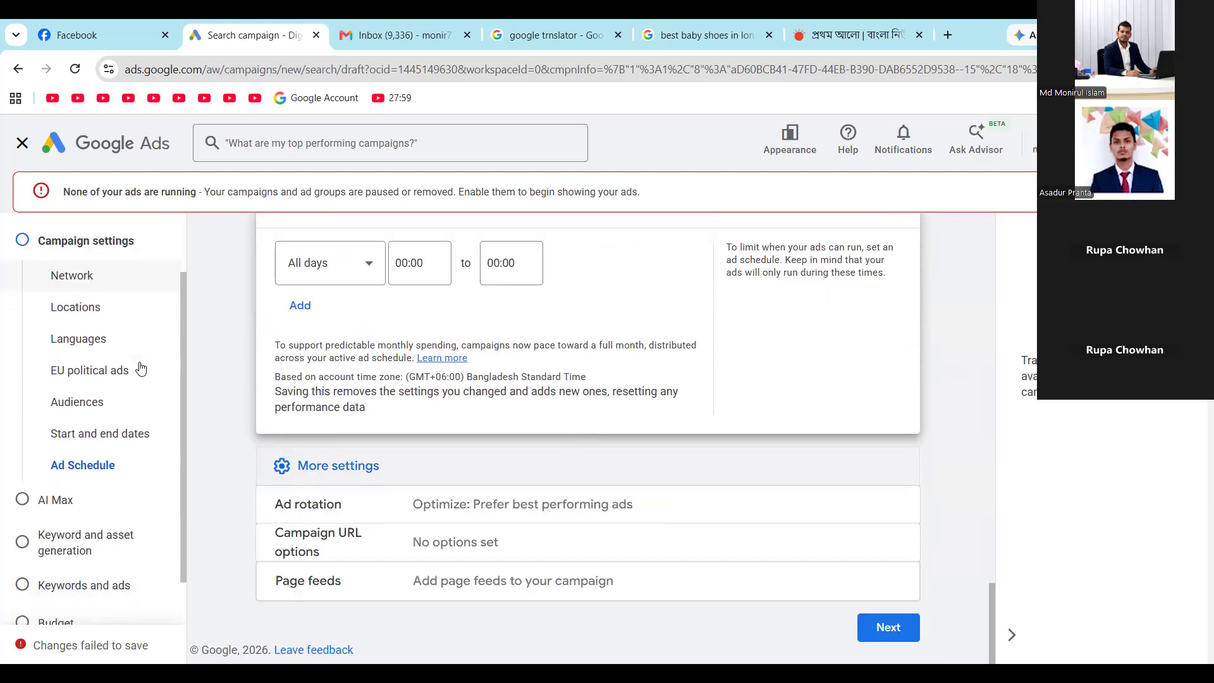
{"action": "scroll", "coordinate": [105, 345], "scroll_direction": "up", "scroll_amount": 1}
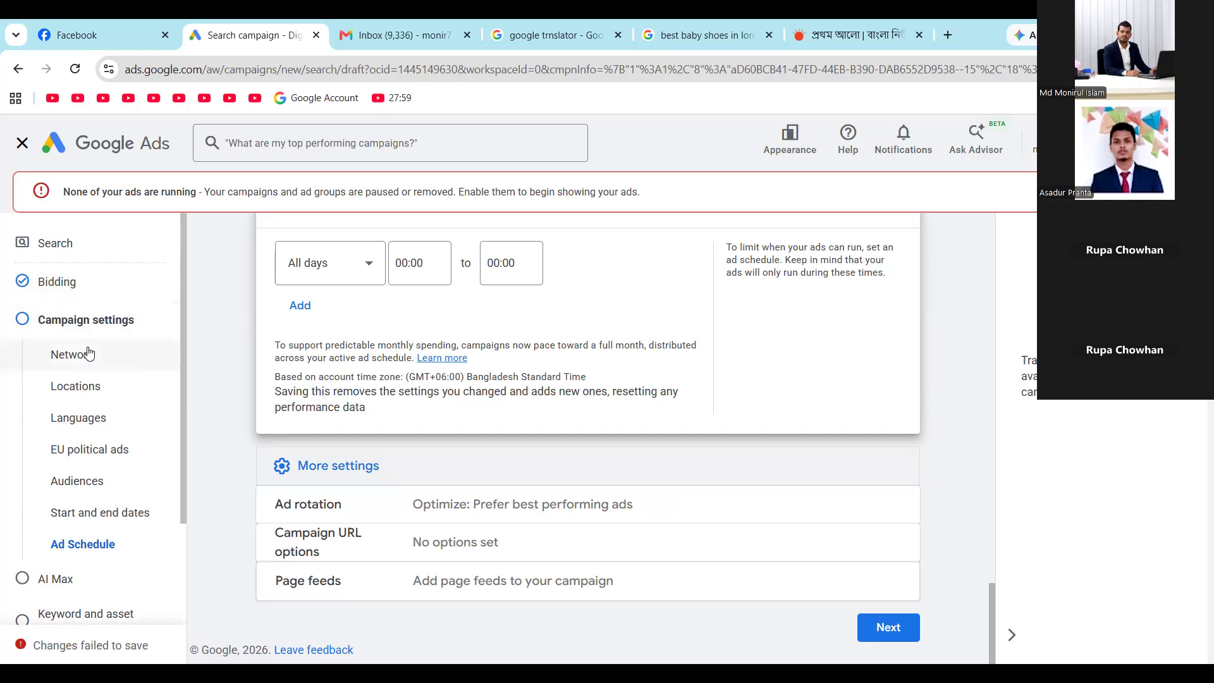
{"action": "scroll", "coordinate": [88, 351], "scroll_direction": "down", "scroll_amount": 2}
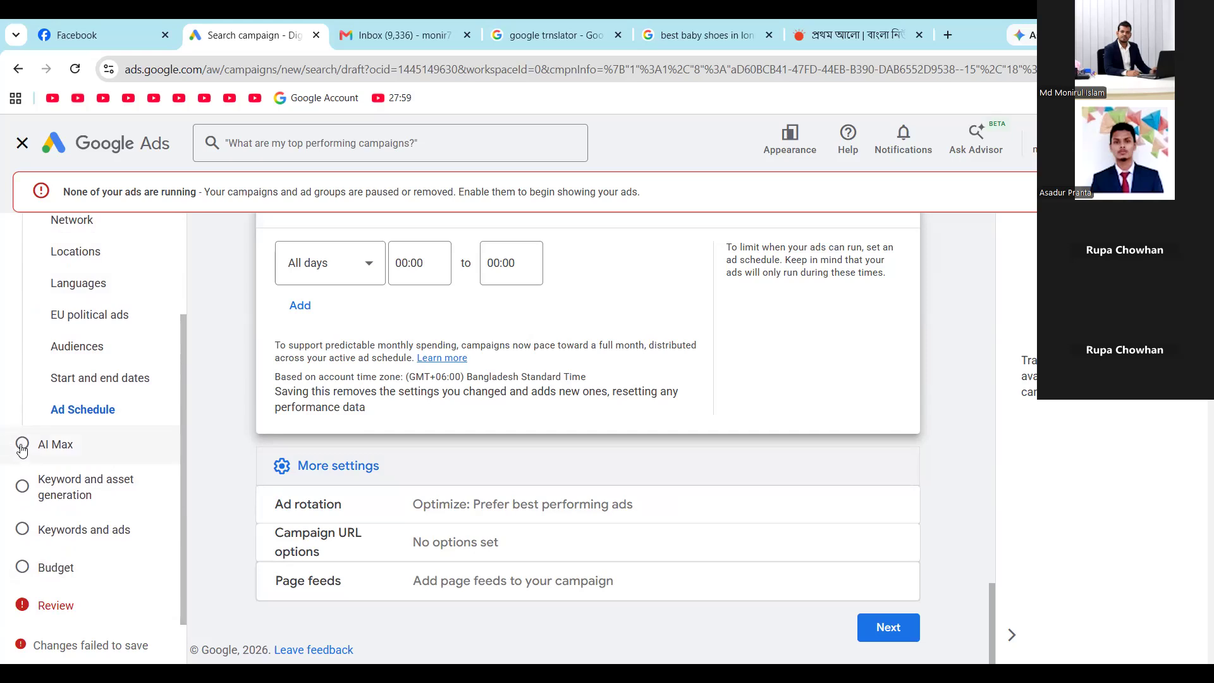
{"action": "scroll", "coordinate": [82, 429], "scroll_direction": "up", "scroll_amount": 1}
{"action": "scroll", "coordinate": [83, 429], "scroll_direction": "down", "scroll_amount": 1}
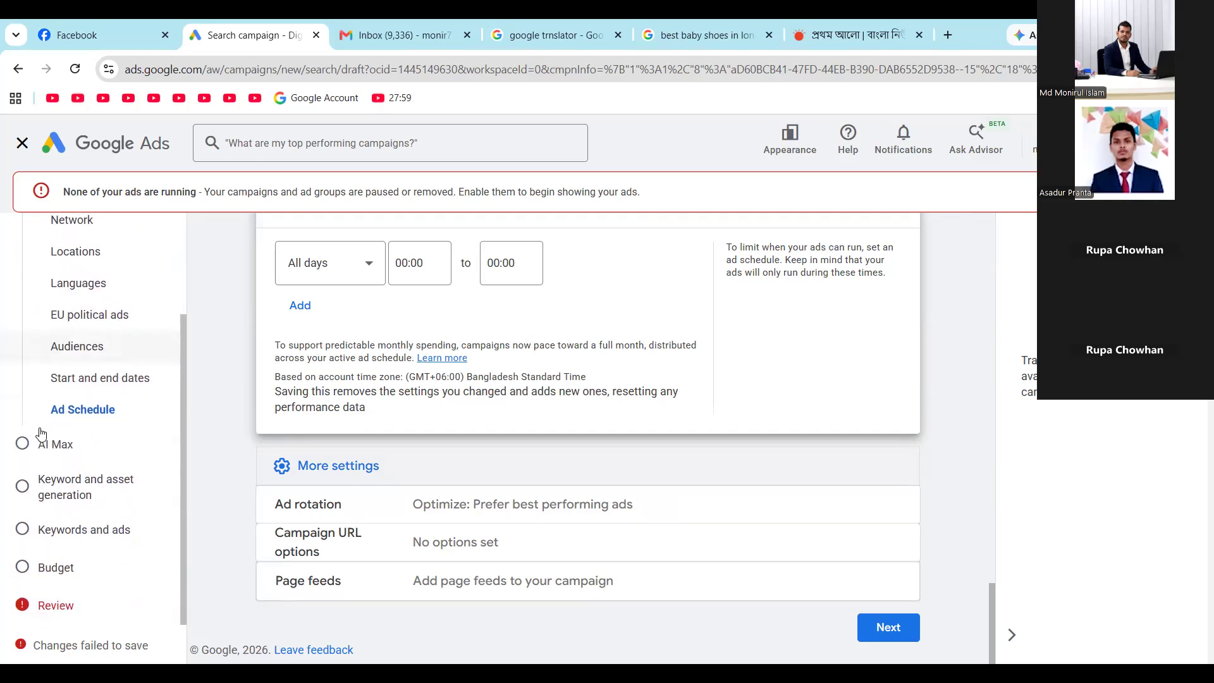
- Leave the campaign settings for AI Max and continue to the Keyword and asset generation section
{"action": "left_click", "coordinate": [75, 443]}
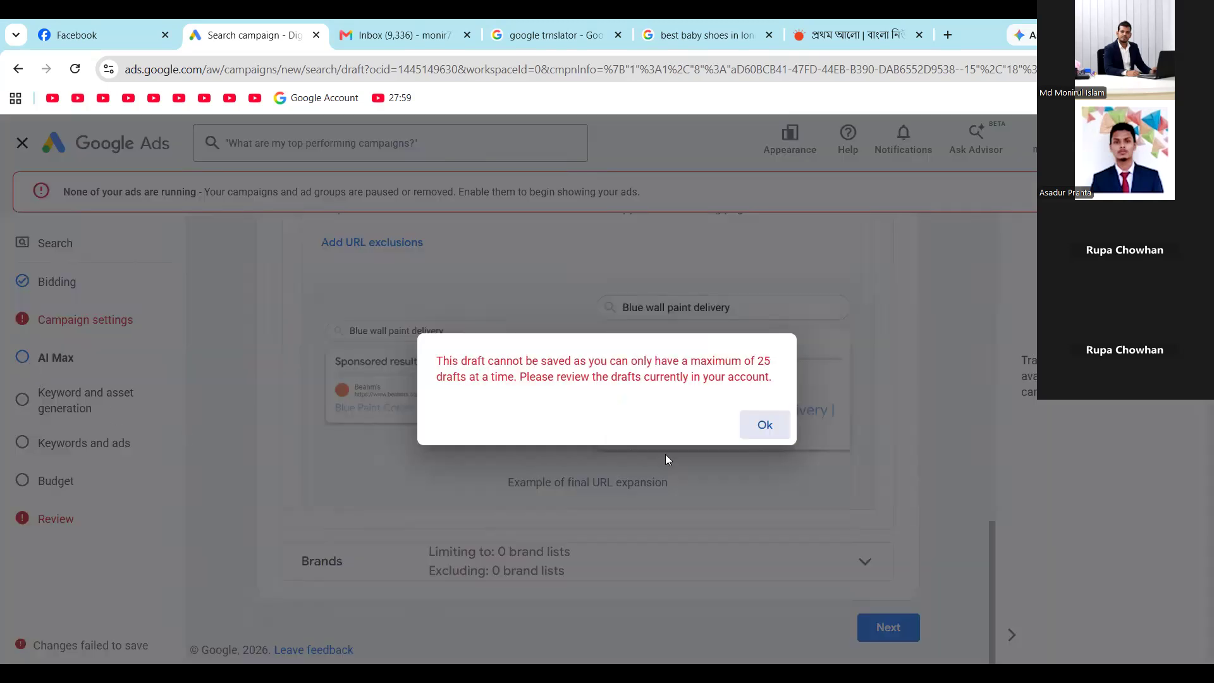
{"action": "left_click", "coordinate": [764, 424]}
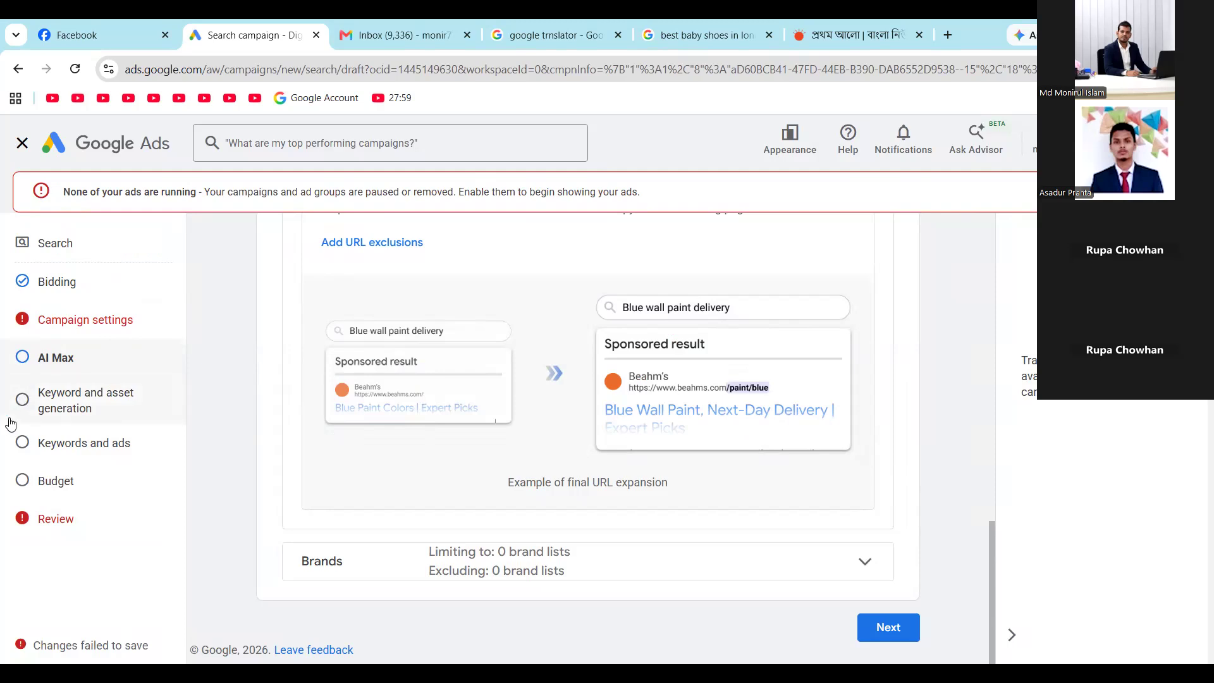
{"action": "left_click", "coordinate": [22, 400]}
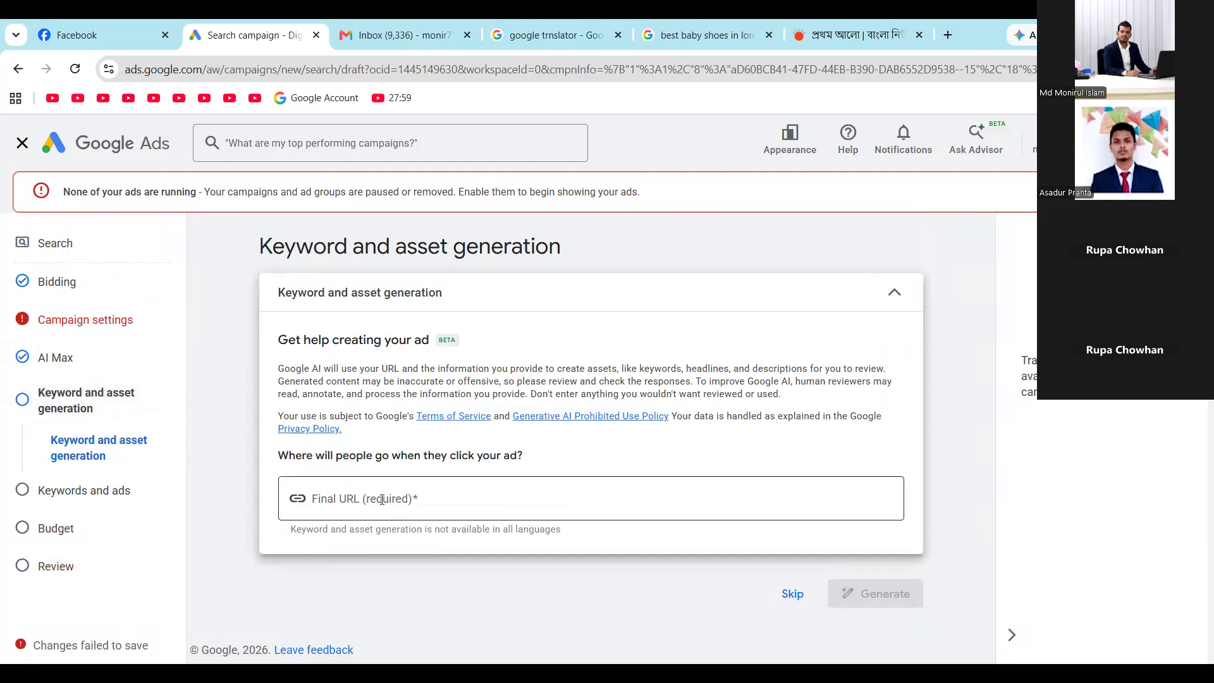
{"action": "left_click", "coordinate": [398, 500]}
{"action": "type", "text": "www"}
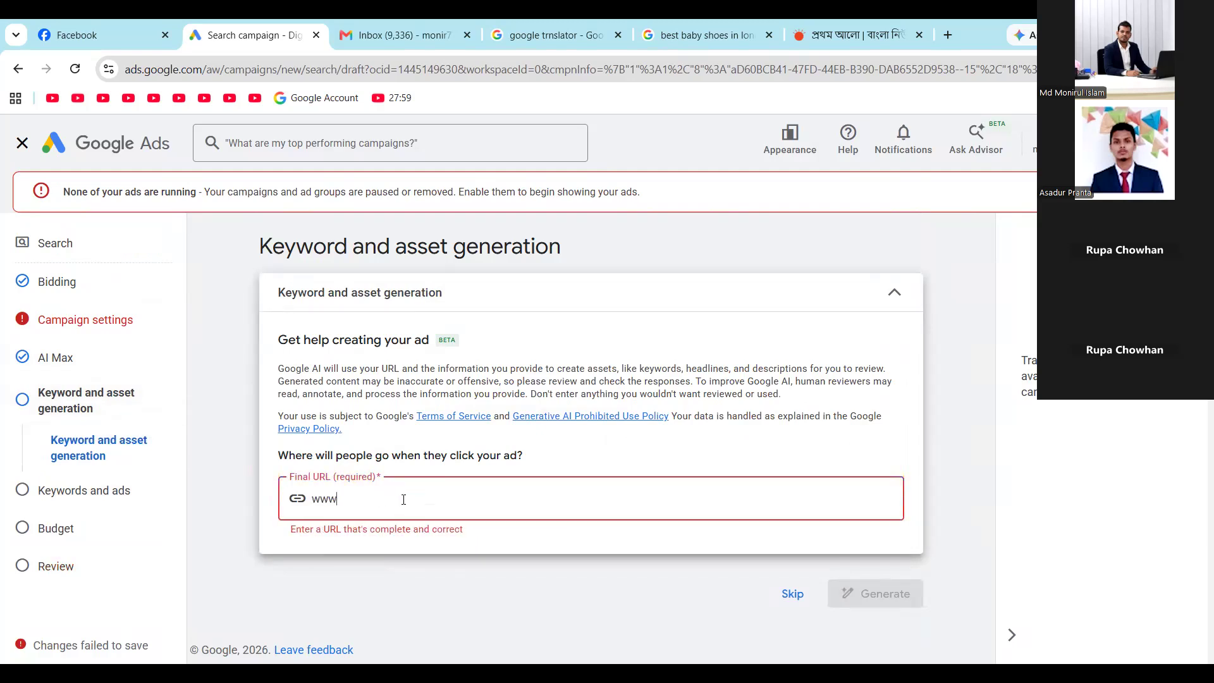
{"action": "type", "text": ".10minute"}
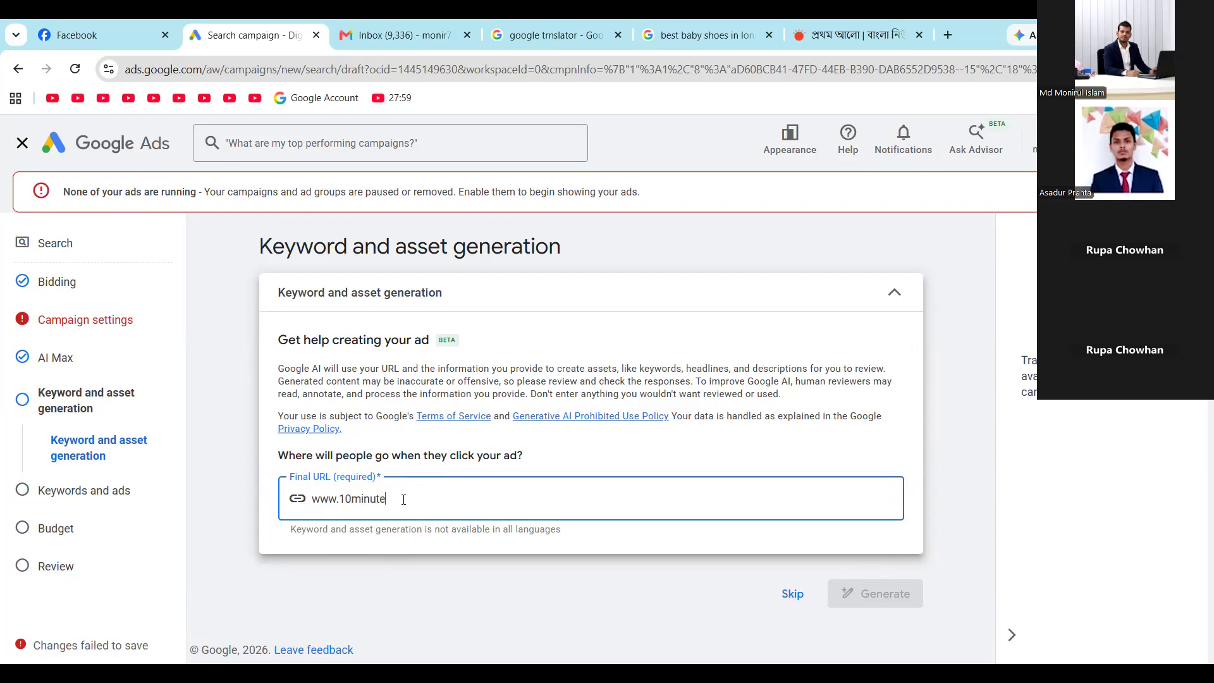
{"action": "type", "text": "school.com"}
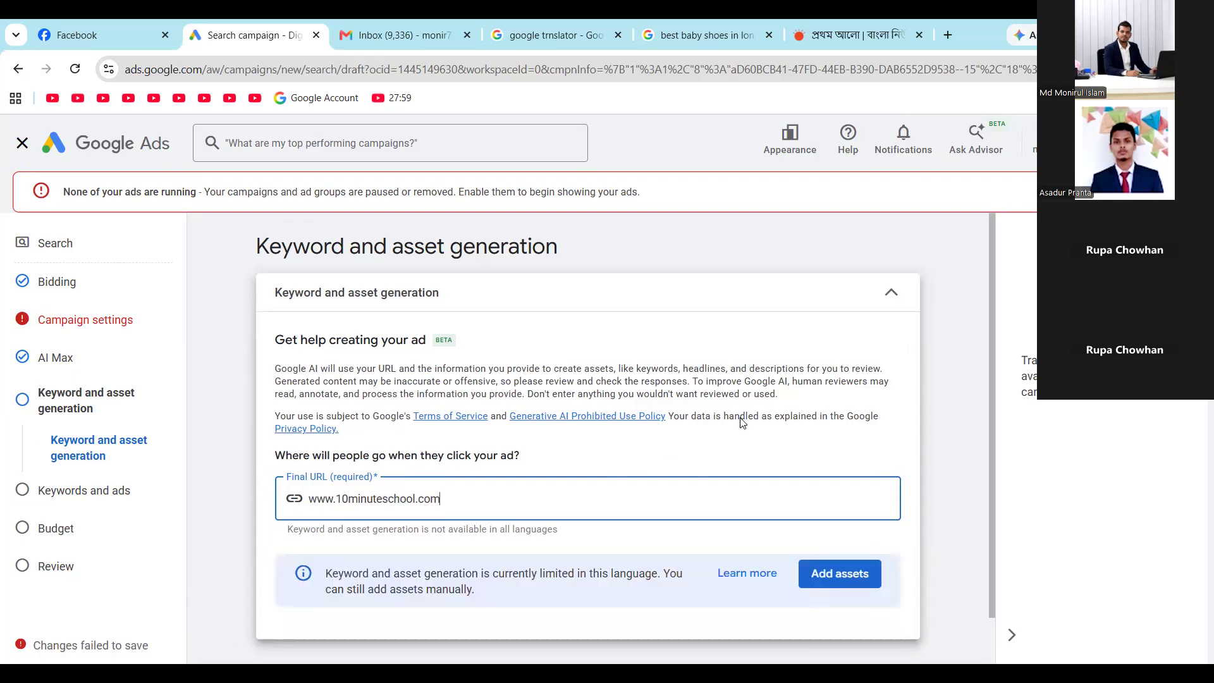
{"action": "scroll", "coordinate": [777, 519], "scroll_direction": "down", "scroll_amount": 1}
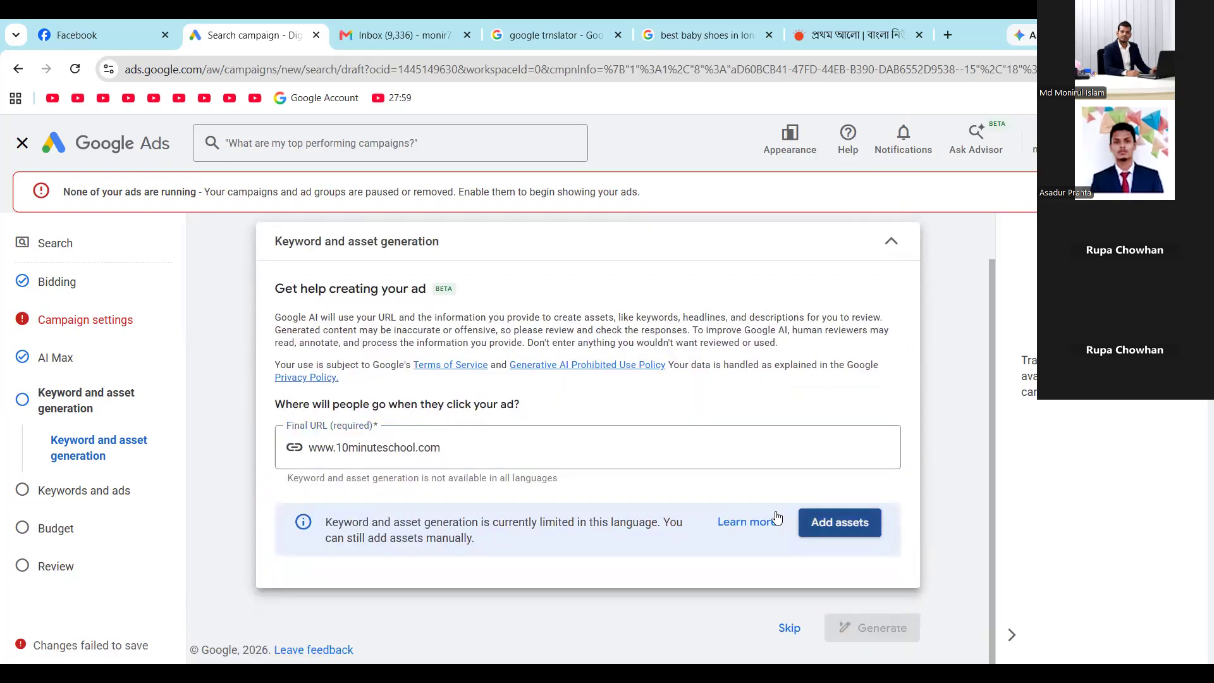
{"action": "left_click", "coordinate": [778, 518]}
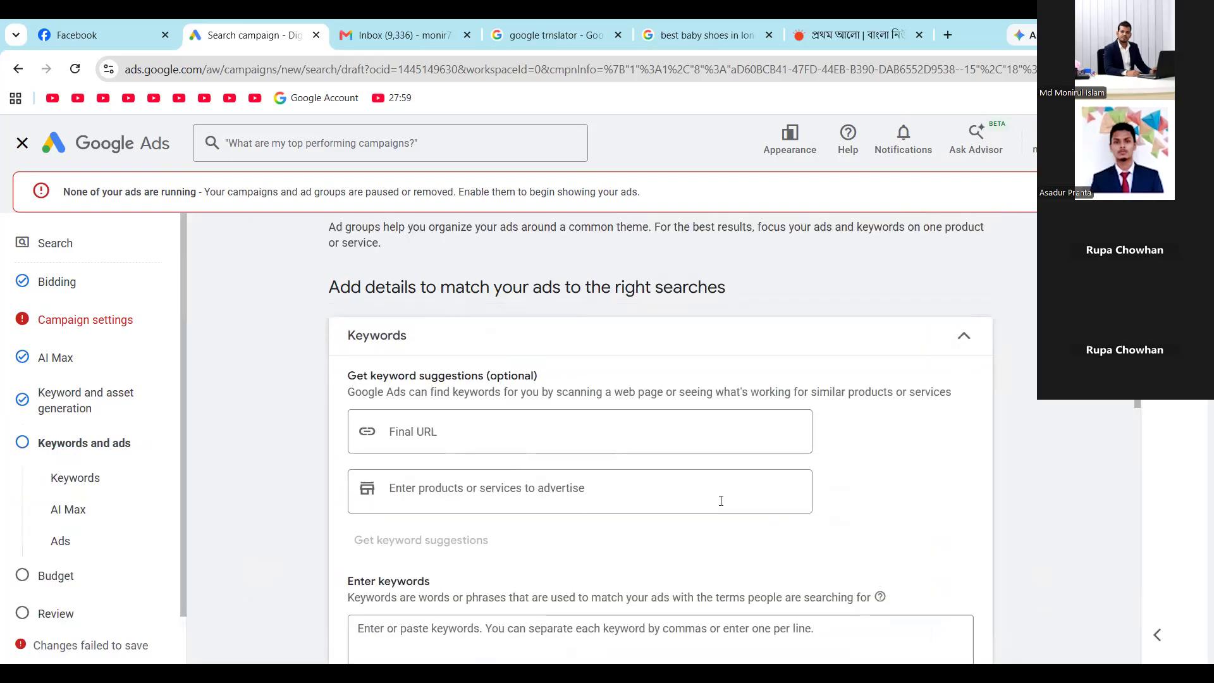
{"action": "scroll", "coordinate": [581, 457], "scroll_direction": "down", "scroll_amount": 3}
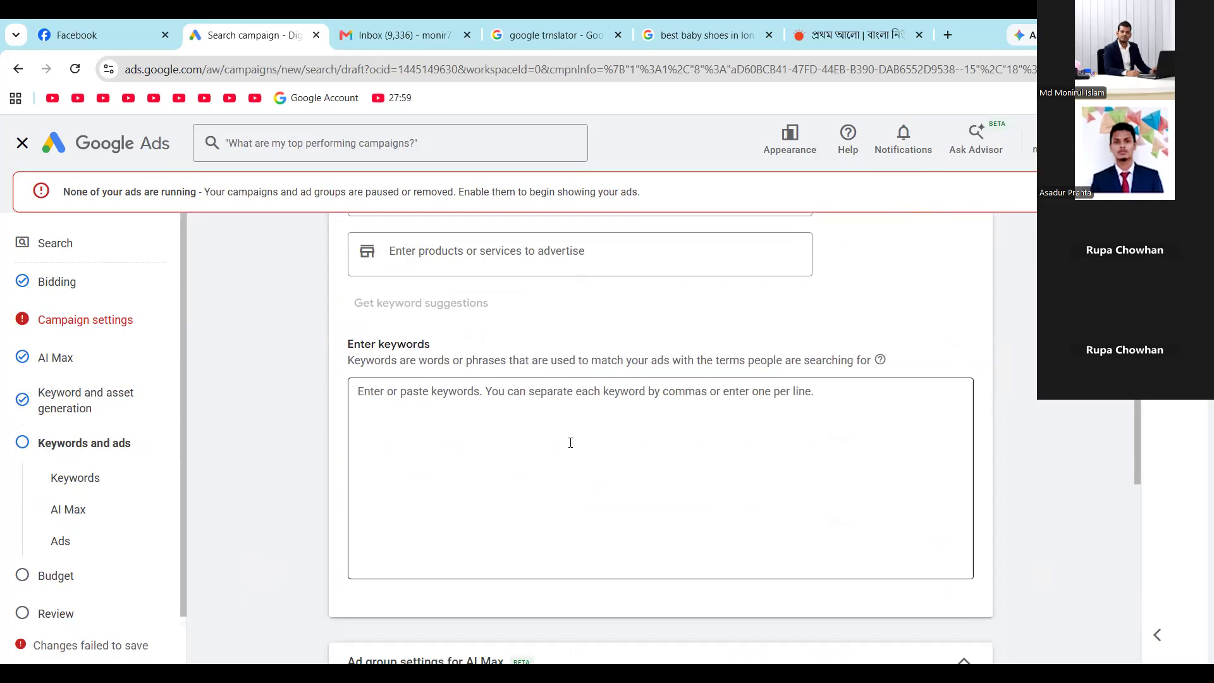
{"action": "scroll", "coordinate": [571, 443], "scroll_direction": "up", "scroll_amount": 3}
{"action": "scroll", "coordinate": [475, 437], "scroll_direction": "up", "scroll_amount": 1}
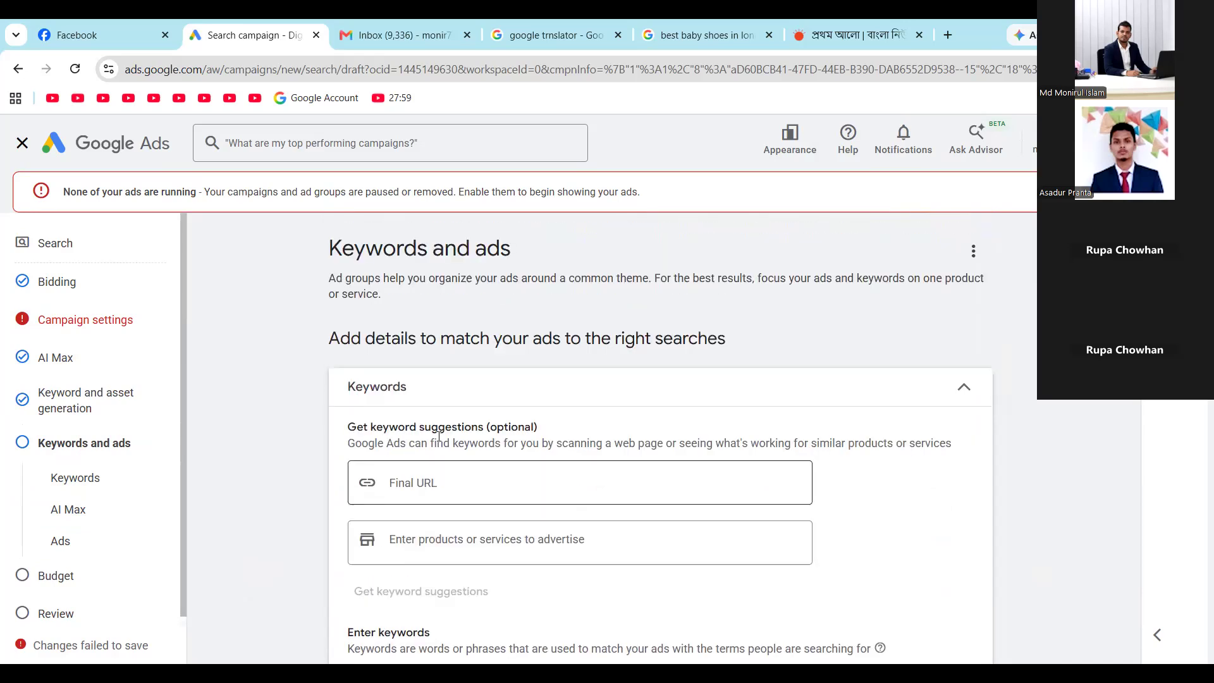
{"action": "left_click", "coordinate": [444, 480]}
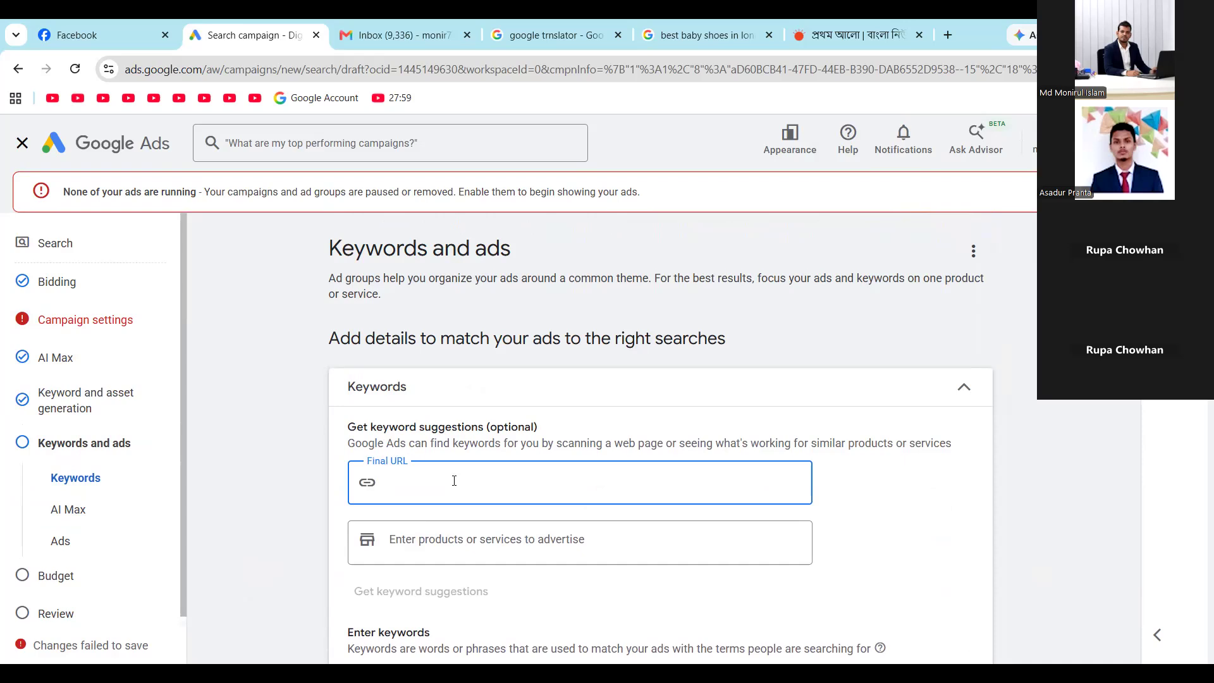
{"action": "type", "text": "www"}
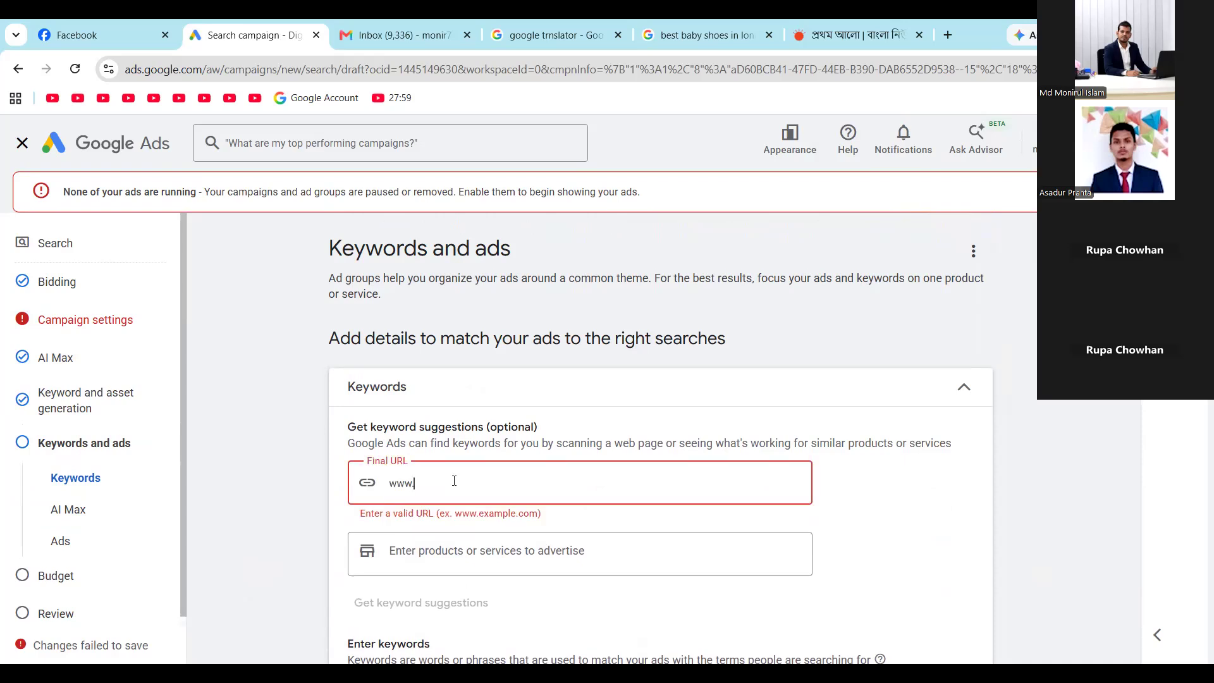
{"action": "type", "text": ".1"}
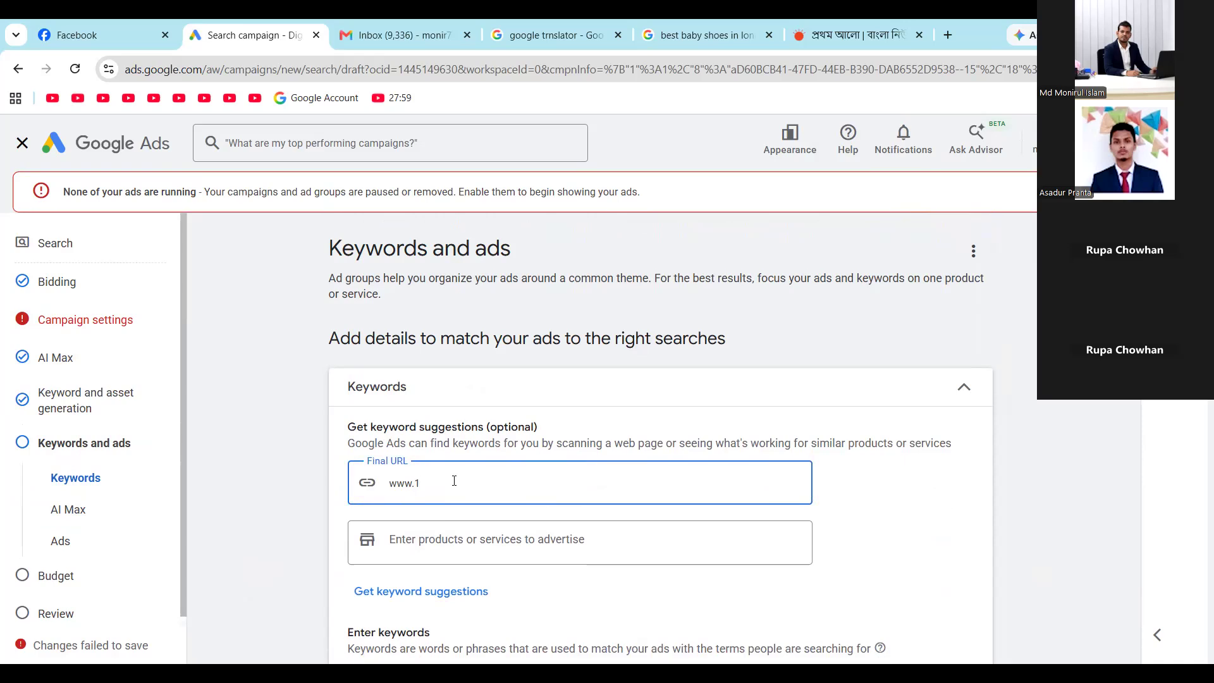
{"action": "type", "text": "0minuteschool.com"}
- Enter the ad group keywords "best ielts course in dhaka" and "10 minute school ielts course" on separate lines
{"action": "scroll", "coordinate": [603, 474], "scroll_direction": "down", "scroll_amount": 10}
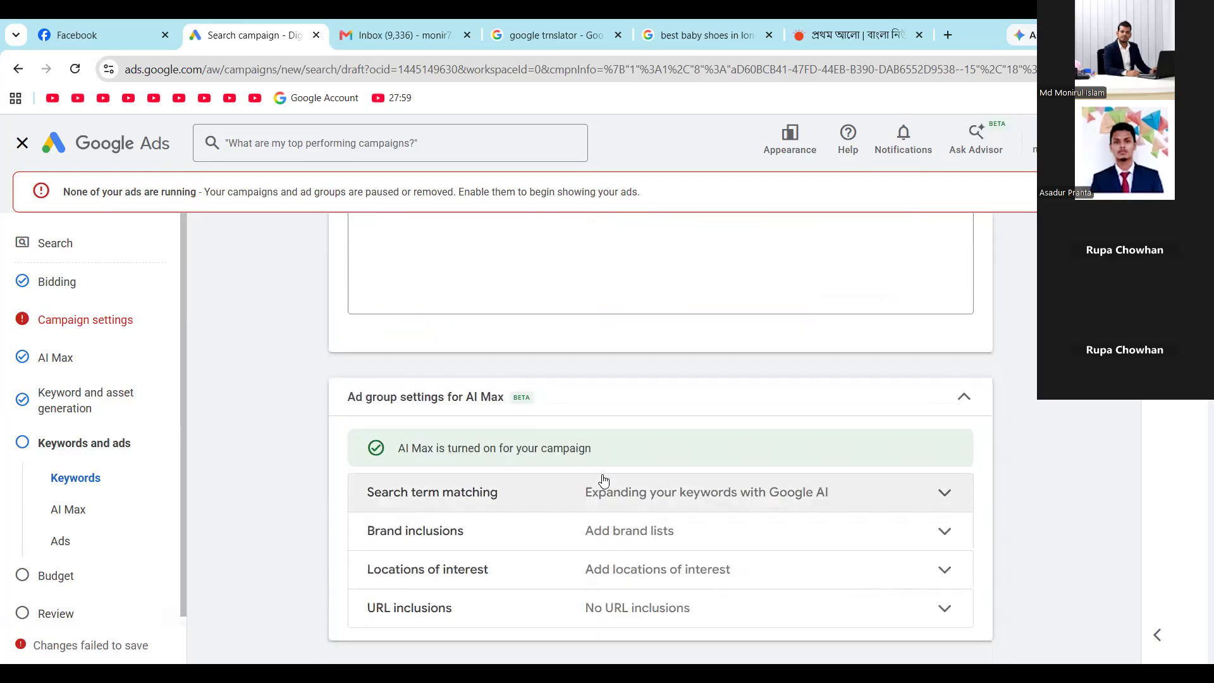
{"action": "scroll", "coordinate": [603, 480], "scroll_direction": "down", "scroll_amount": 8}
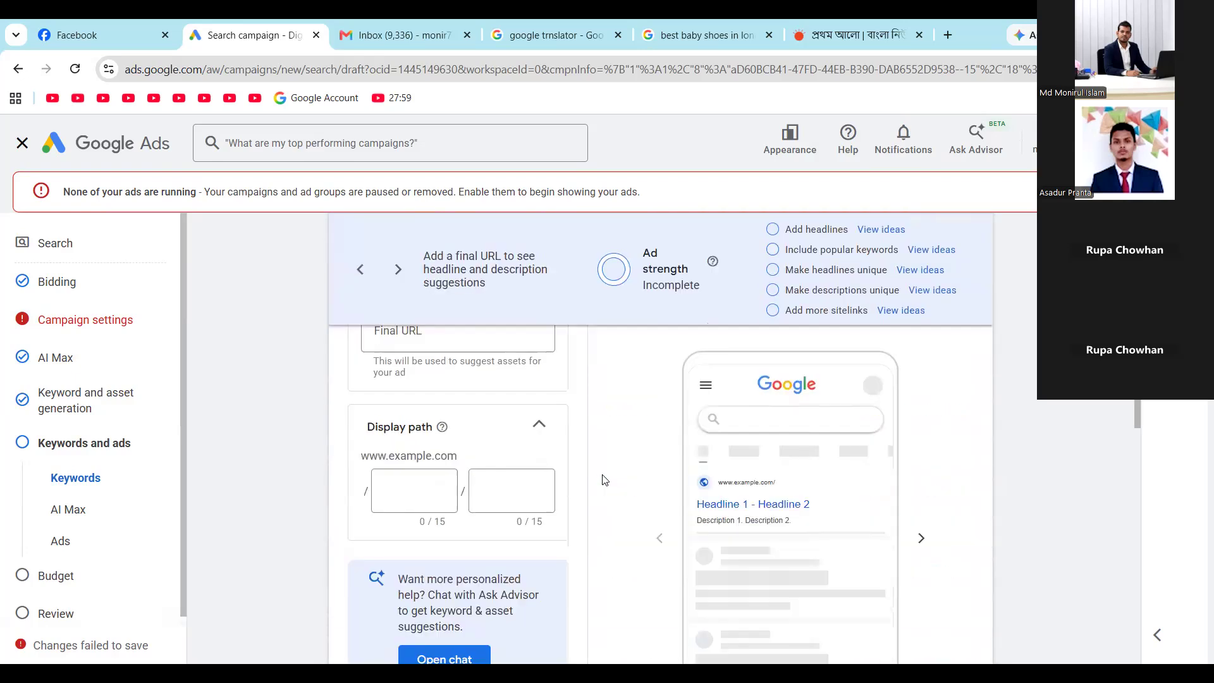
{"action": "scroll", "coordinate": [603, 480], "scroll_direction": "up", "scroll_amount": 15}
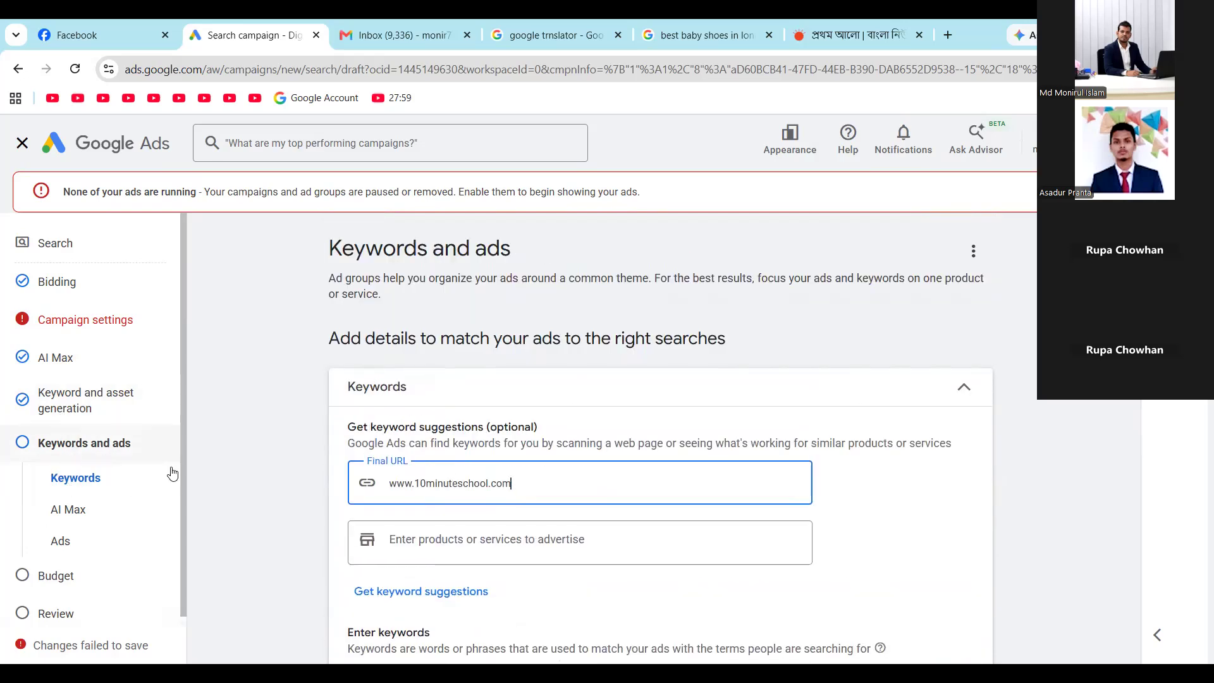
{"action": "scroll", "coordinate": [487, 518], "scroll_direction": "down", "scroll_amount": 1}
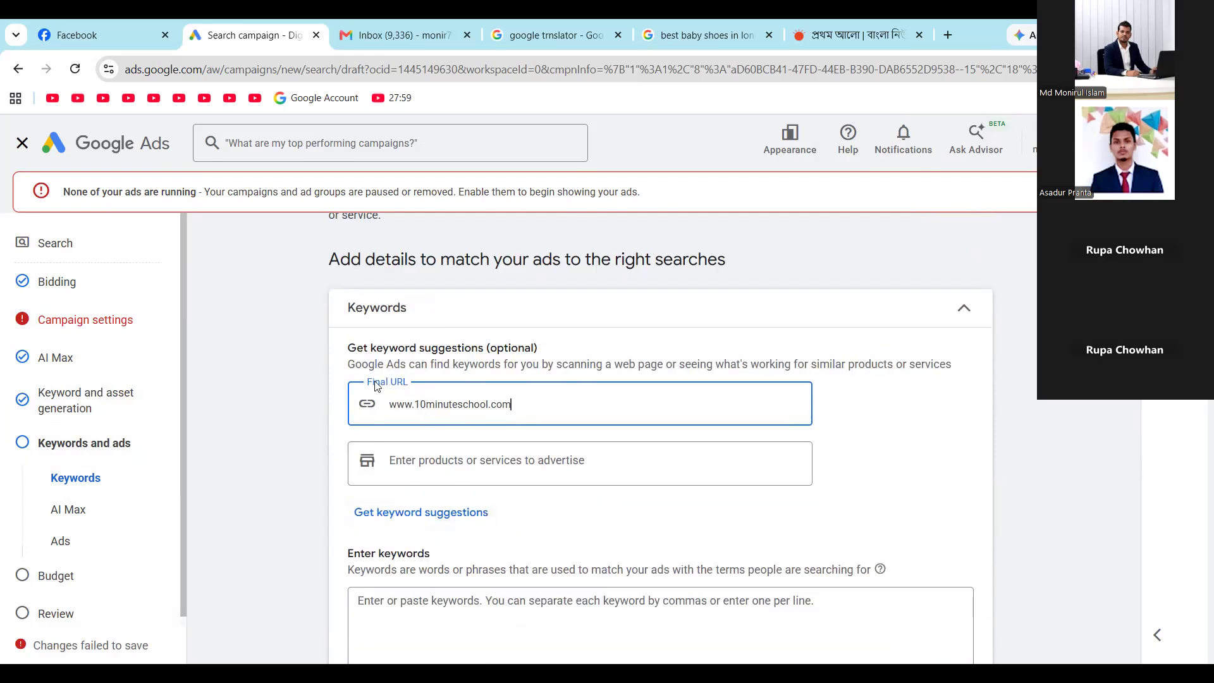
{"action": "scroll", "coordinate": [564, 493], "scroll_direction": "down", "scroll_amount": 2}
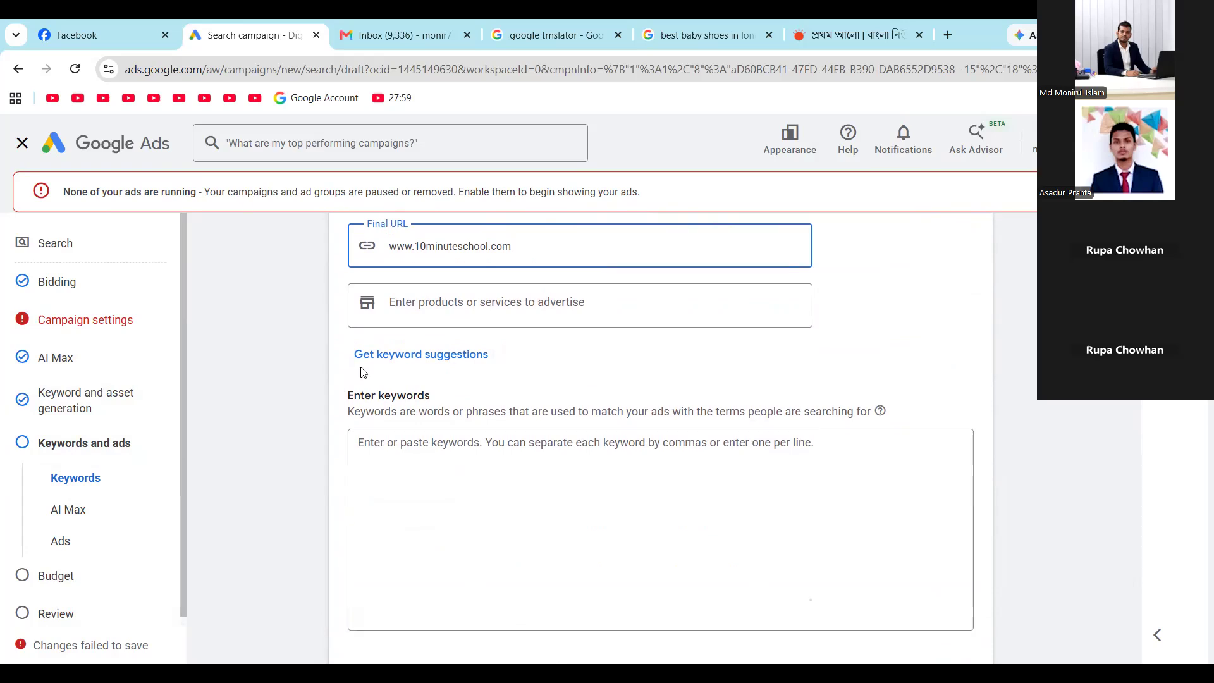
{"action": "scroll", "coordinate": [509, 405], "scroll_direction": "down", "scroll_amount": 1}
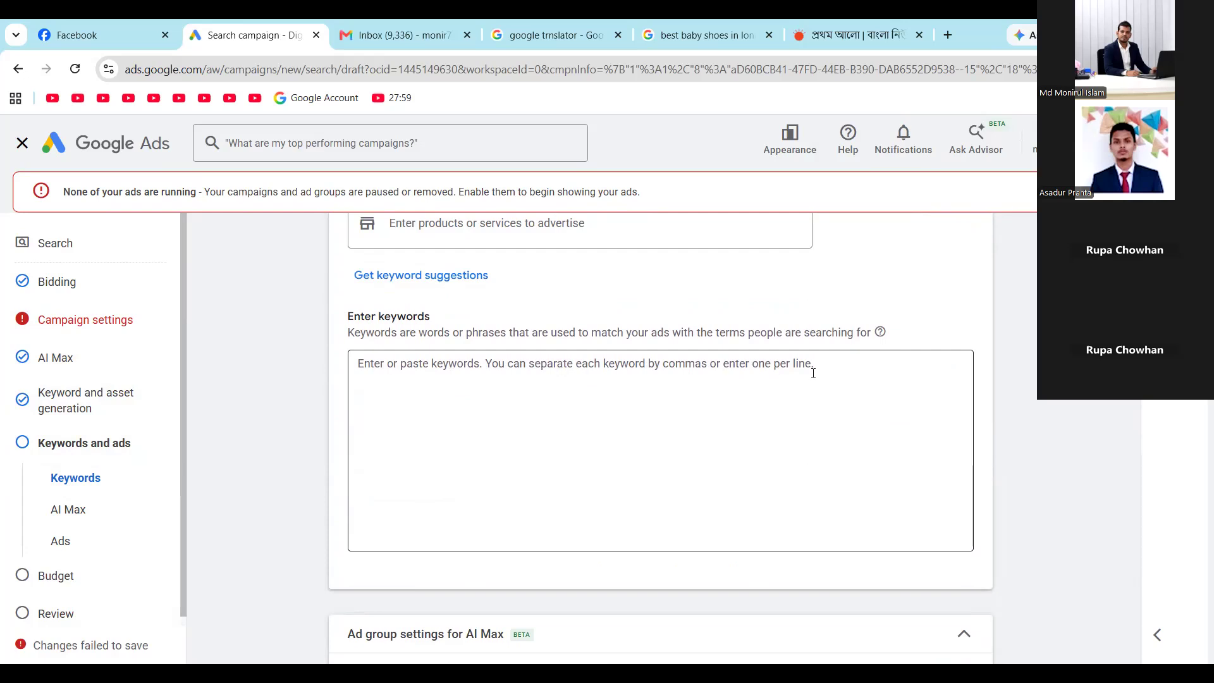
{"action": "left_click", "coordinate": [376, 395]}
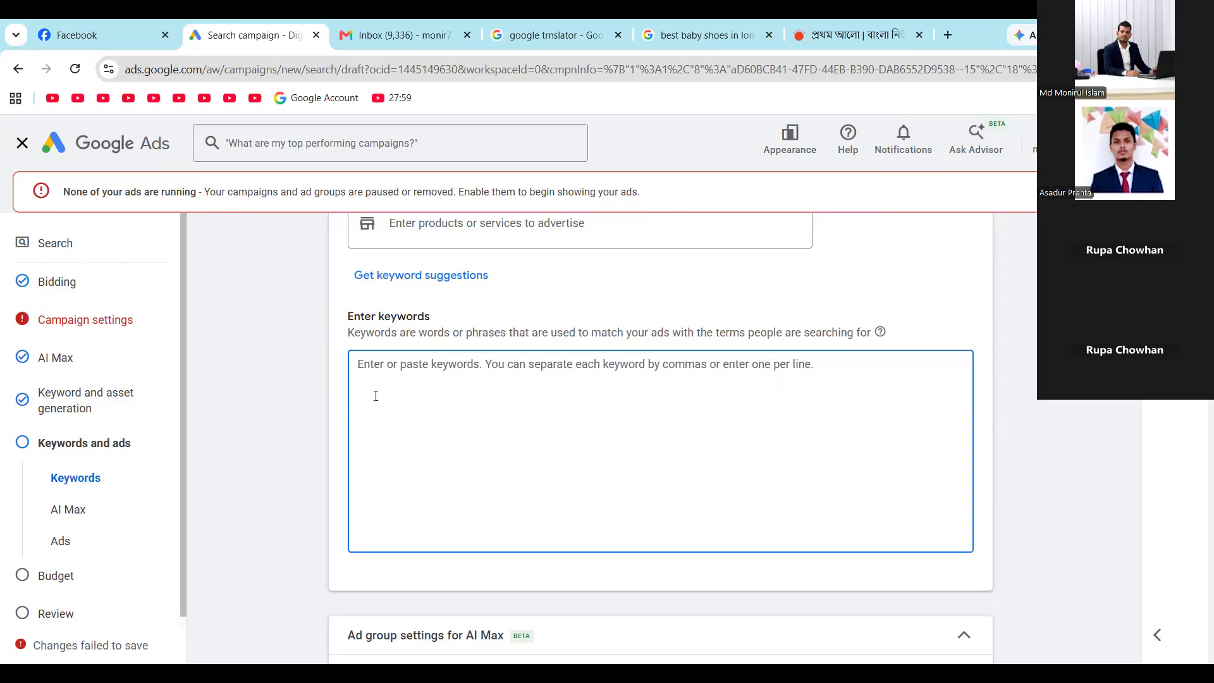
{"action": "type", "text": "best i"}
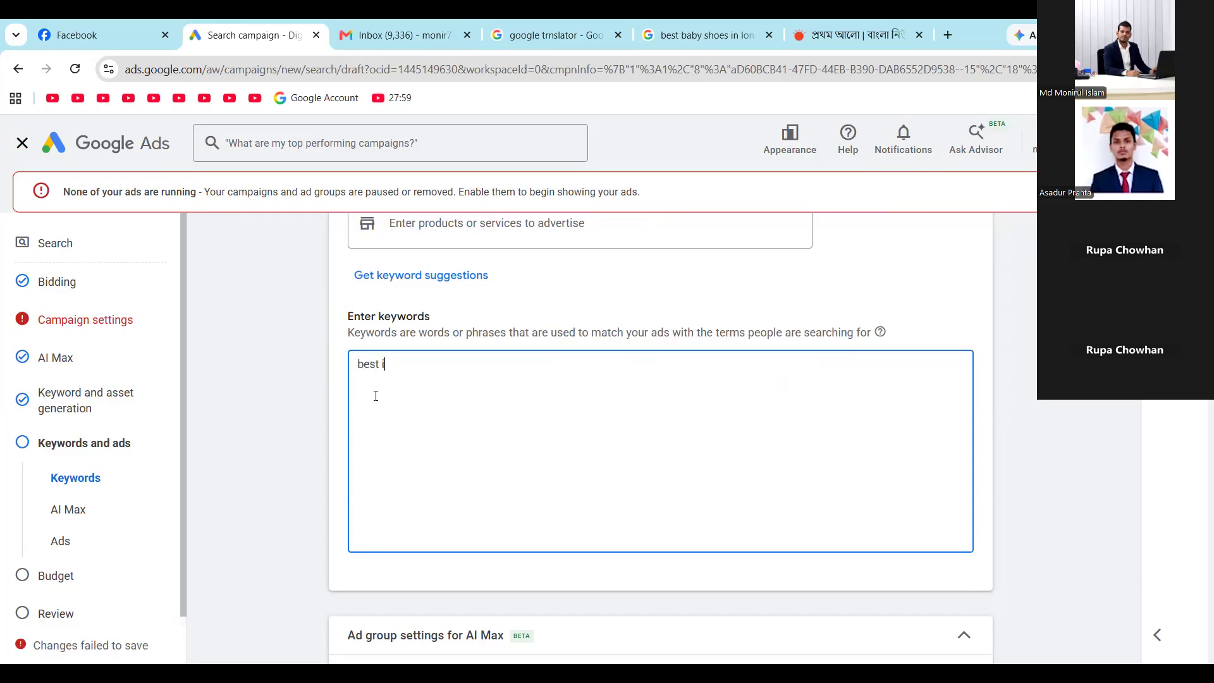
{"action": "type", "text": "elts course in dhaka"}
{"action": "key", "text": "Return"}
{"action": "type", "text": "10 minute school"}
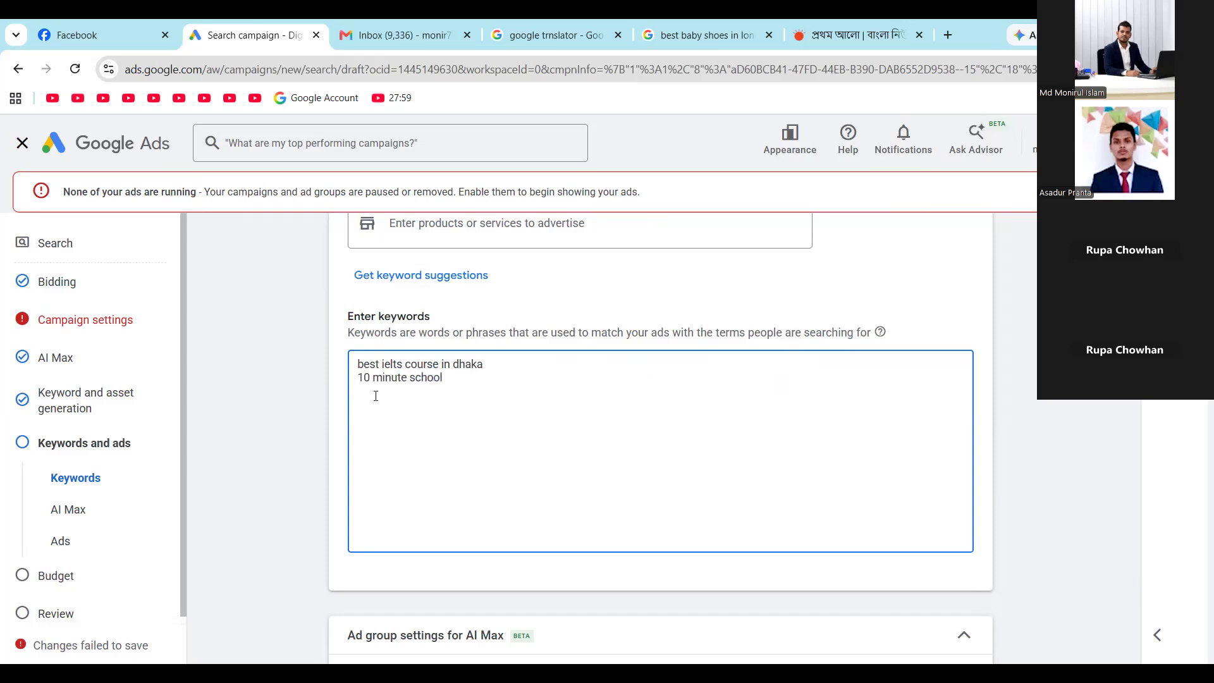
{"action": "type", "text": " ielts course"}
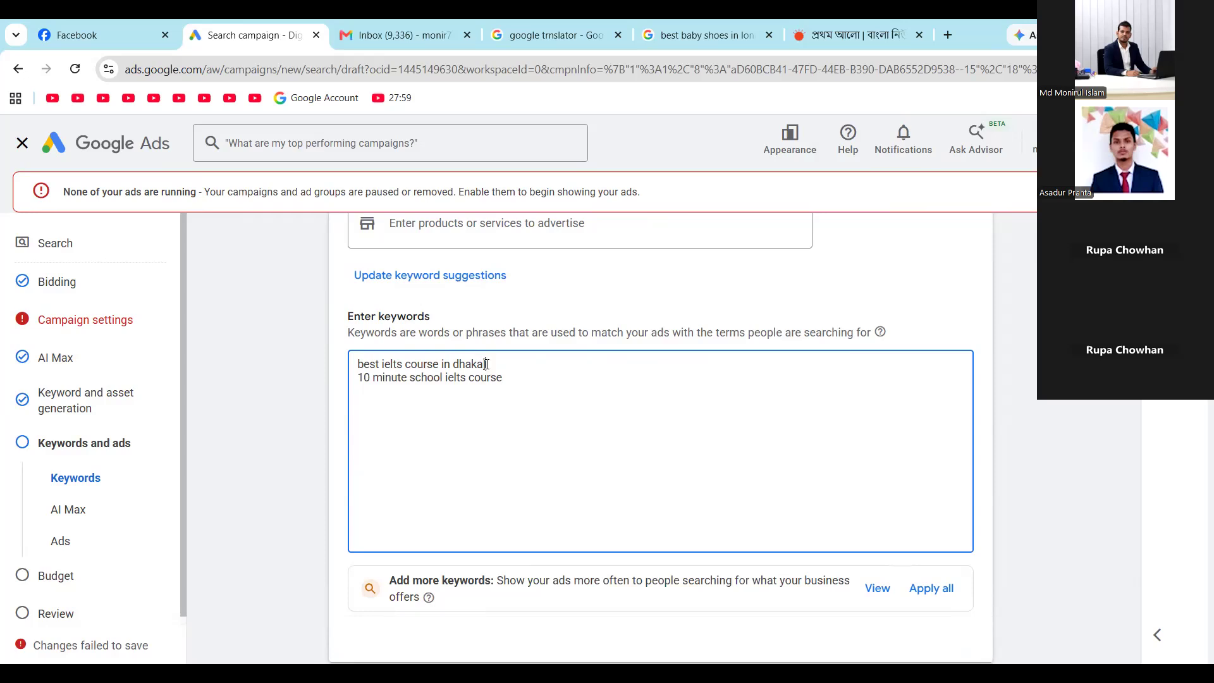
- Enclose the keyword best ielts course in dhaka in square brackets and 10 minute school ielts course in double quotation marks
{"action": "type", "text": "]"}
{"action": "left_click", "coordinate": [358, 365]}
{"action": "type", "text": "["}
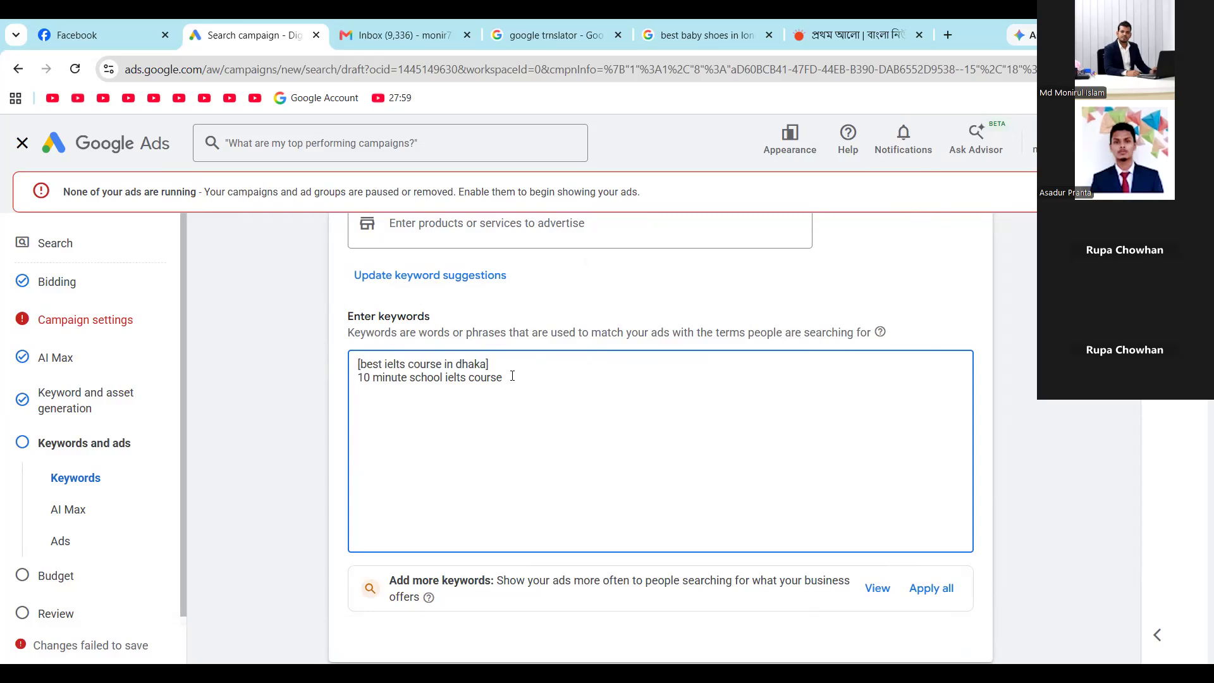
{"action": "type", "text": "\""}
{"action": "left_click", "coordinate": [359, 378]}
{"action": "type", "text": "\""}
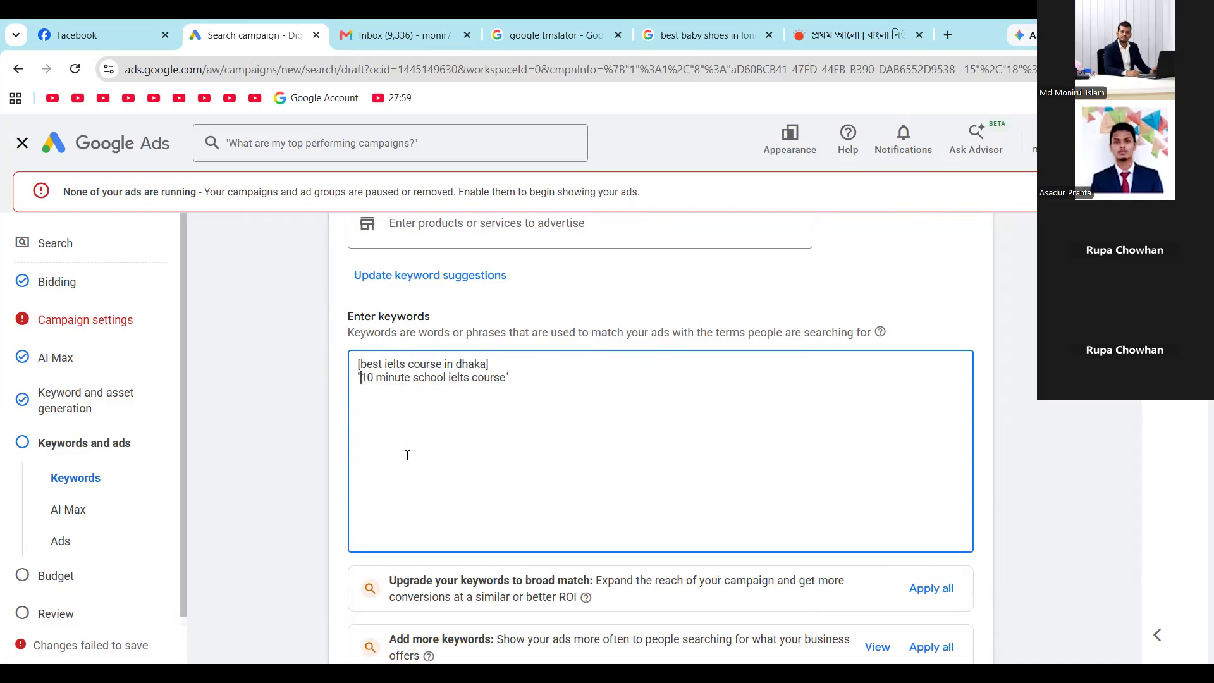
{"action": "left_click", "coordinate": [441, 380], "text": "shift"}
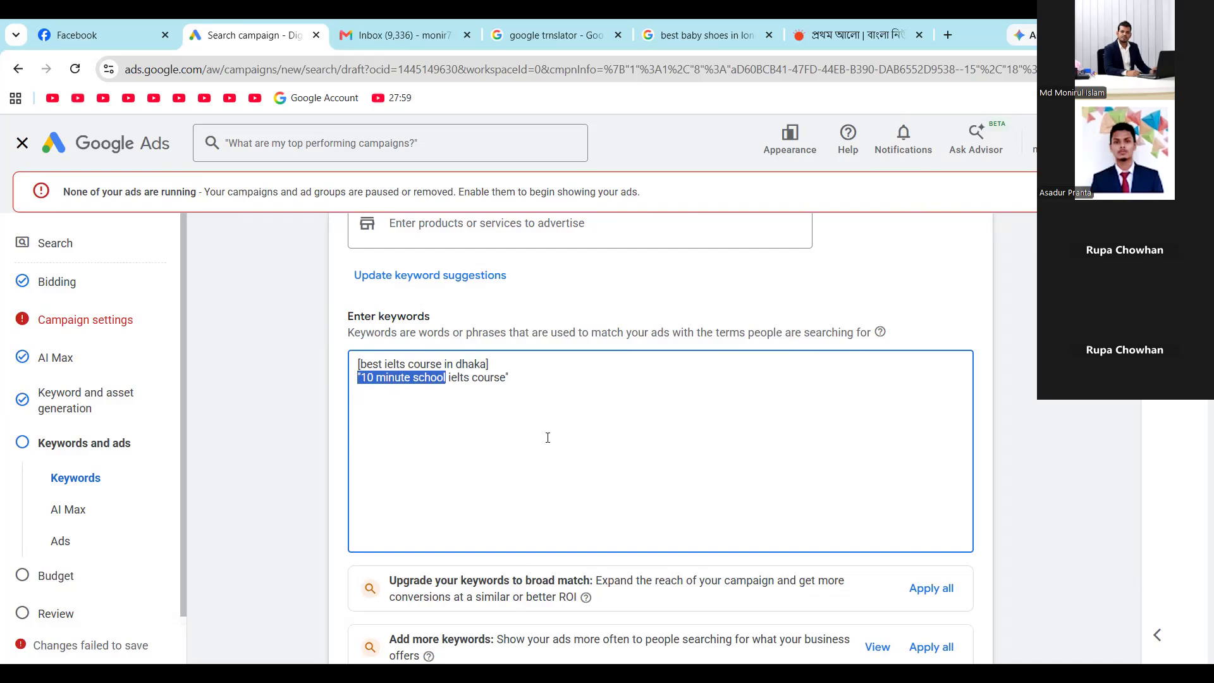
{"action": "key", "text": "End"}
{"action": "left_click_drag", "start_coordinate": [446, 378], "coordinate": [515, 378]}
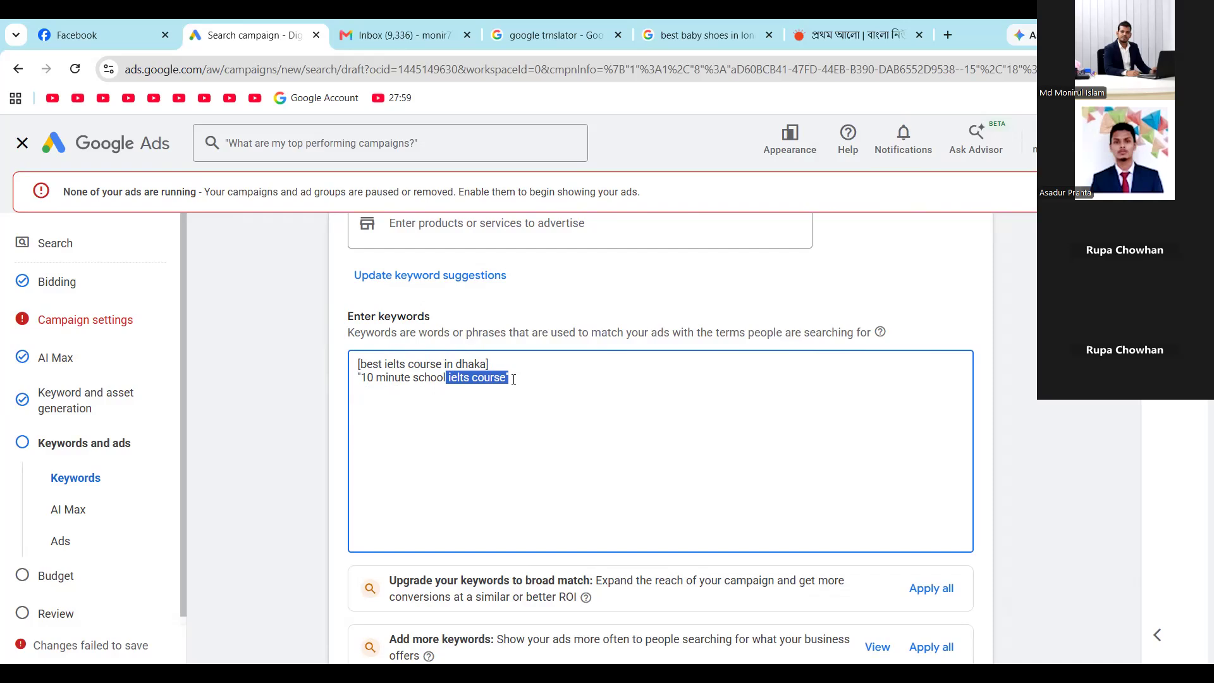
- Set the ad's display path to ielts in the first part and course in the second part
{"action": "scroll", "coordinate": [499, 409], "scroll_direction": "down", "scroll_amount": 7}
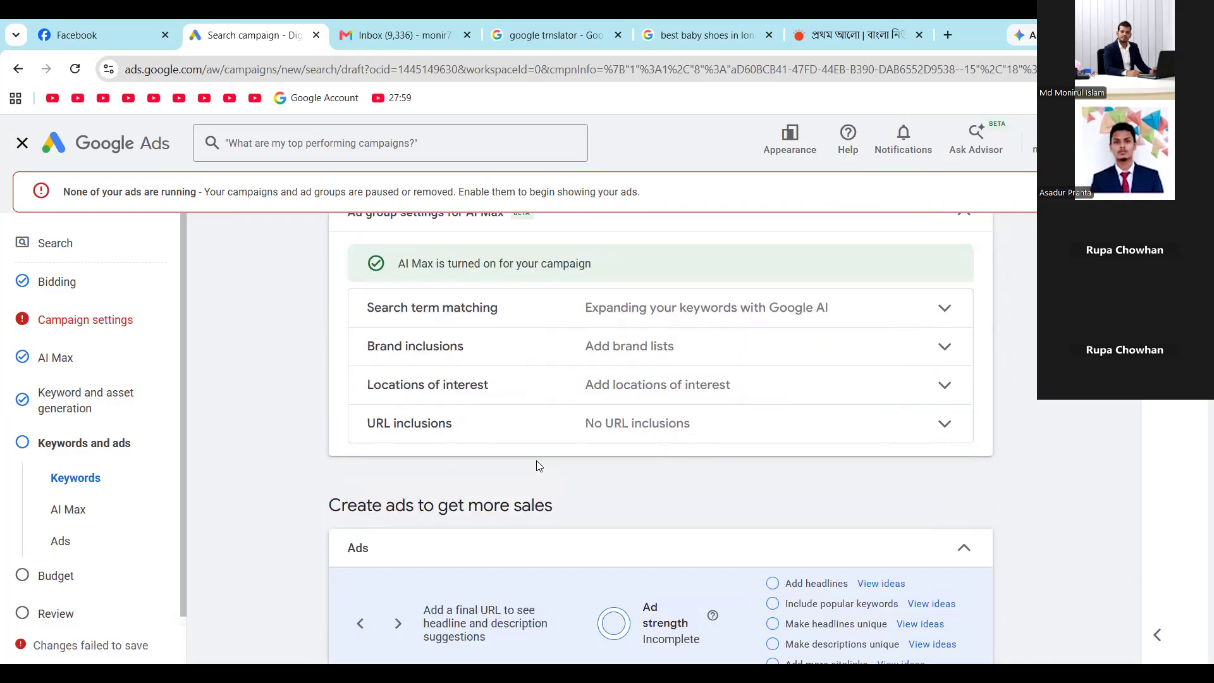
{"action": "scroll", "coordinate": [538, 466], "scroll_direction": "down", "scroll_amount": 5}
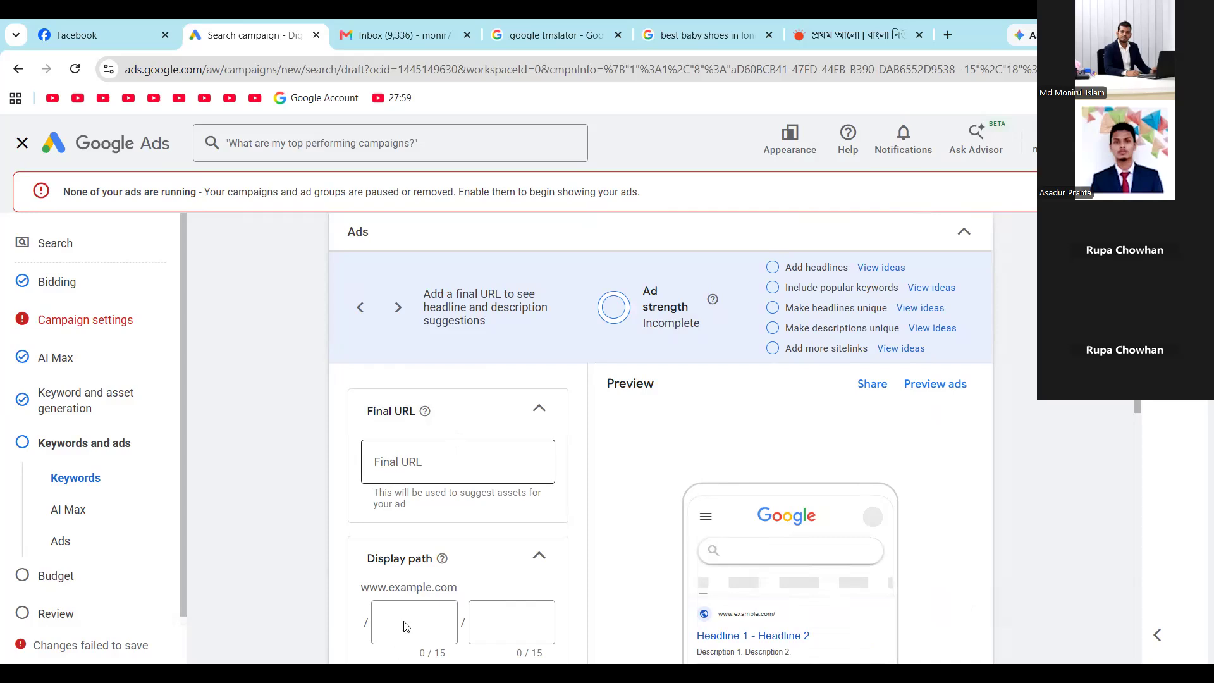
{"action": "scroll", "coordinate": [405, 626], "scroll_direction": "down", "scroll_amount": 1}
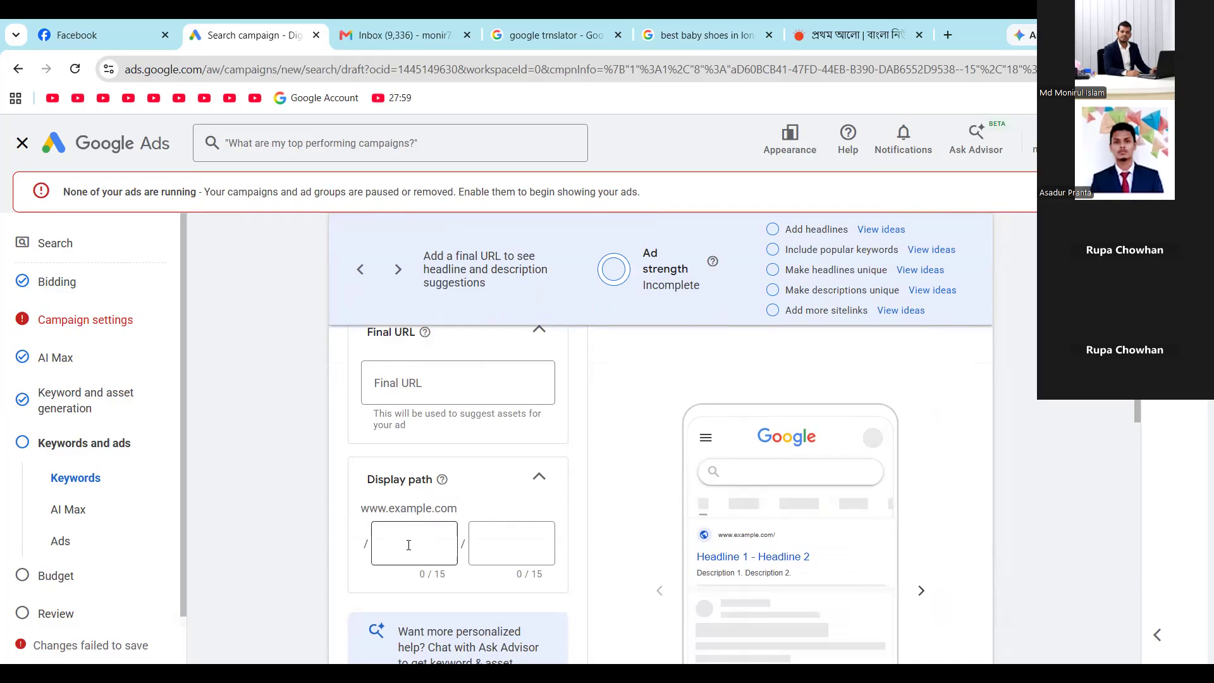
{"action": "left_click", "coordinate": [402, 571]}
{"action": "type", "text": "ie"}
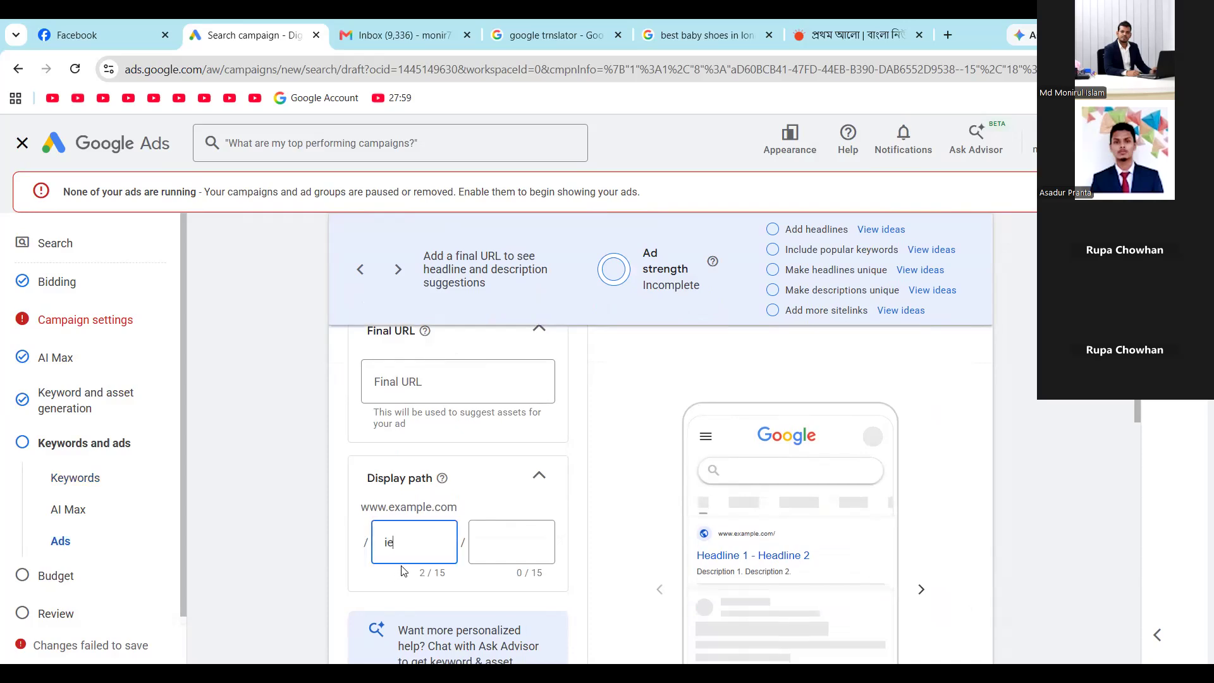
{"action": "type", "text": "lts"}
{"action": "left_click", "coordinate": [500, 545]}
{"action": "type", "text": "cou"}
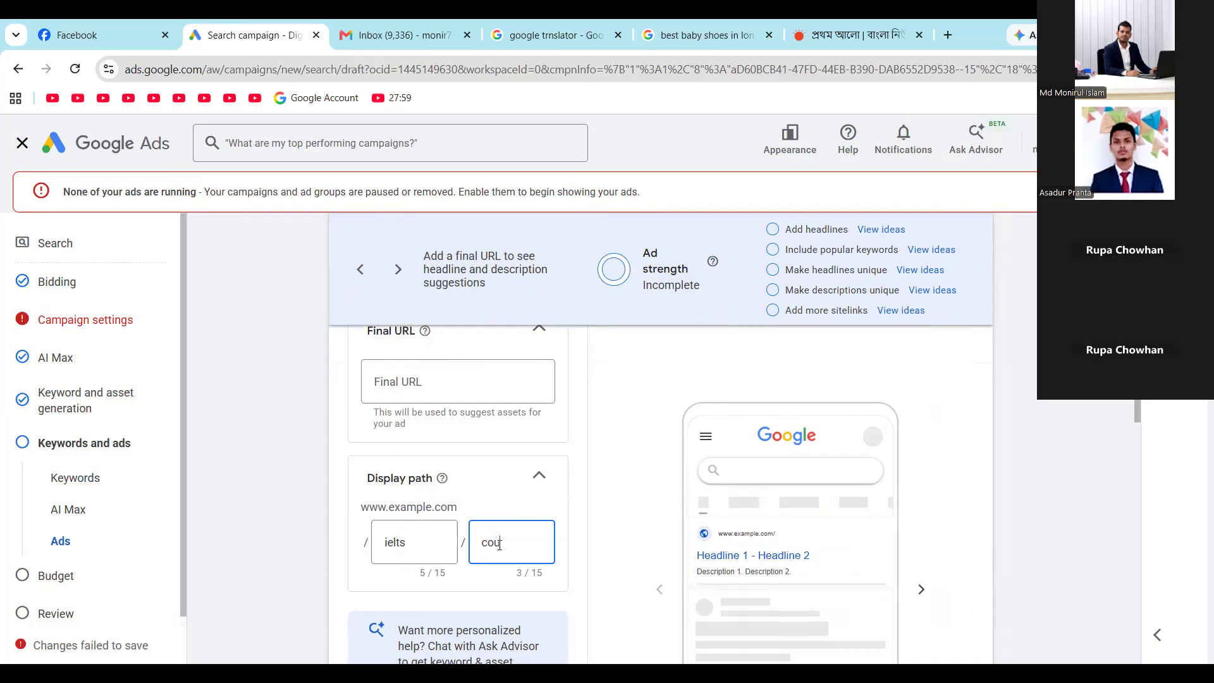
{"action": "type", "text": "srse"}
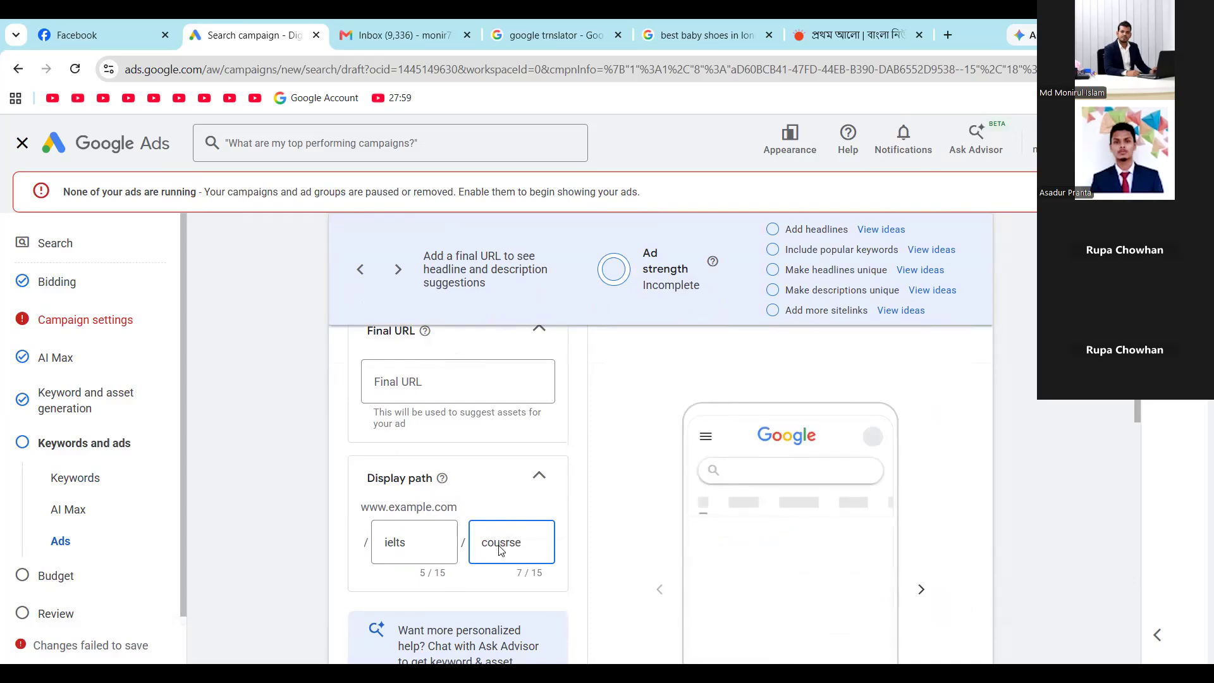
{"action": "key", "text": "BackSpace"}
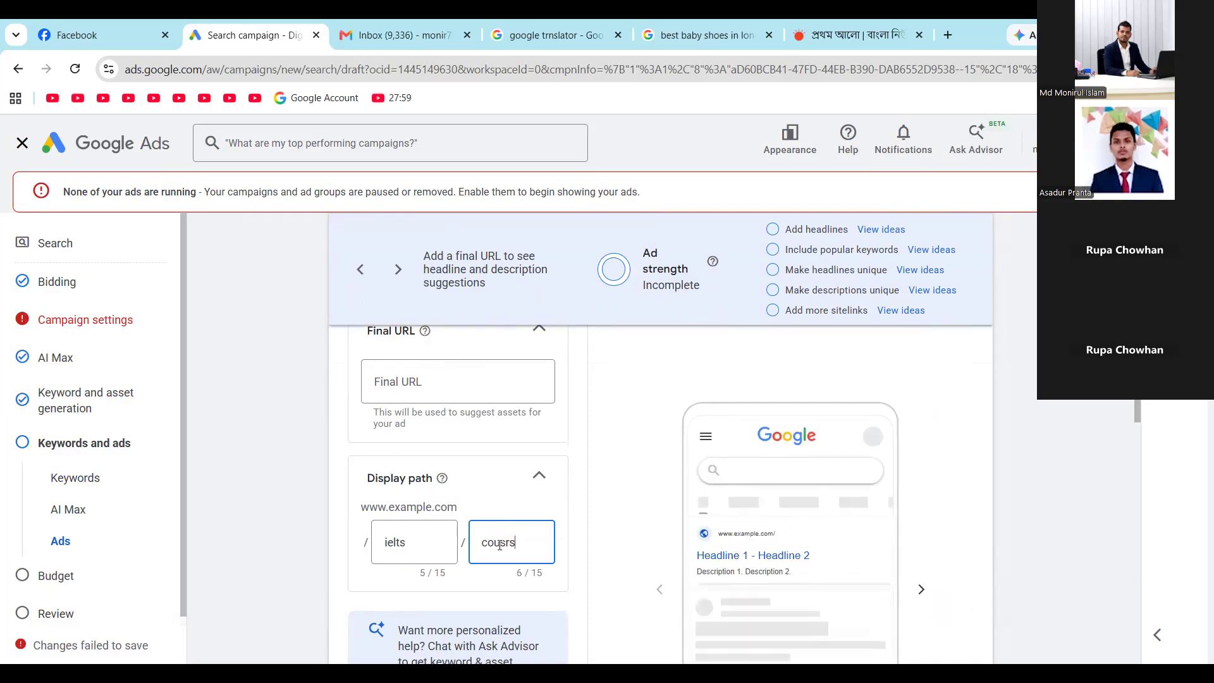
{"action": "key", "text": "BackSpace"}
{"action": "key", "text": "BackSpace"}
{"action": "key", "text": "BackSpace"}
{"action": "key", "text": "BackSpace"}
{"action": "key", "text": "BackSpace"}
{"action": "key", "text": "BackSpace"}
{"action": "type", "text": "course"}
- Examine the ad preview and the ad strength suggestions on headlines, popular keywords, descriptions and sitelinks
{"action": "scroll", "coordinate": [799, 509], "scroll_direction": "down", "scroll_amount": 2}
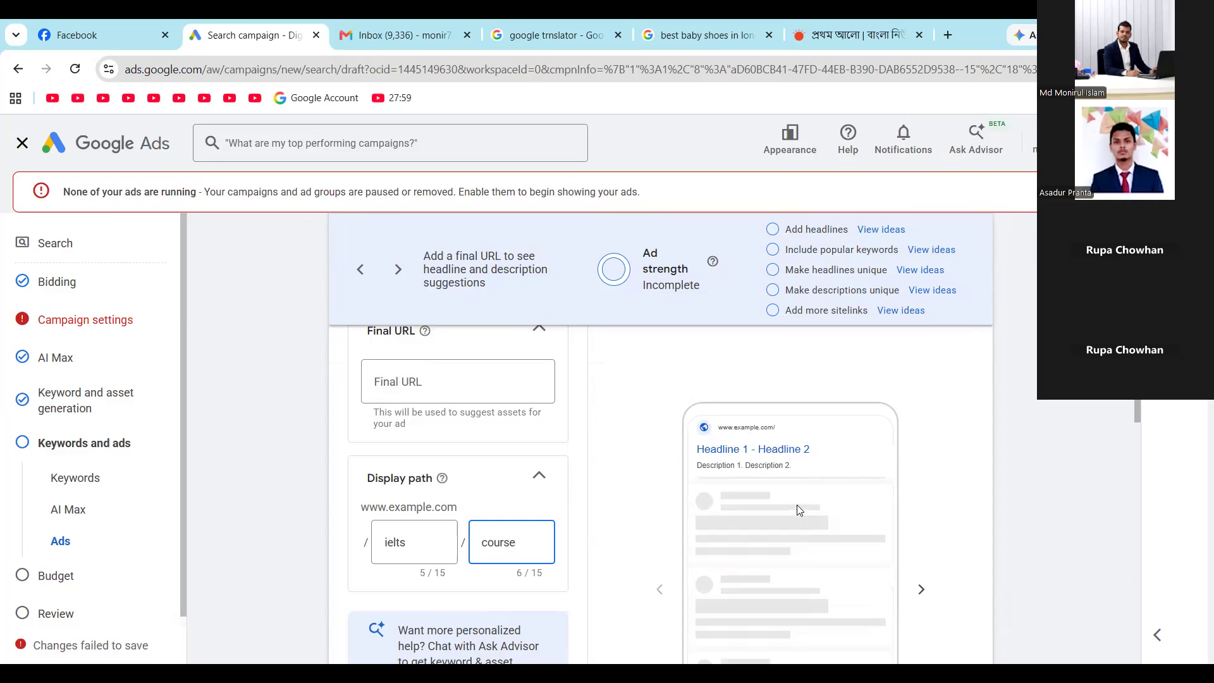
{"action": "scroll", "coordinate": [797, 505], "scroll_direction": "down", "scroll_amount": 1}
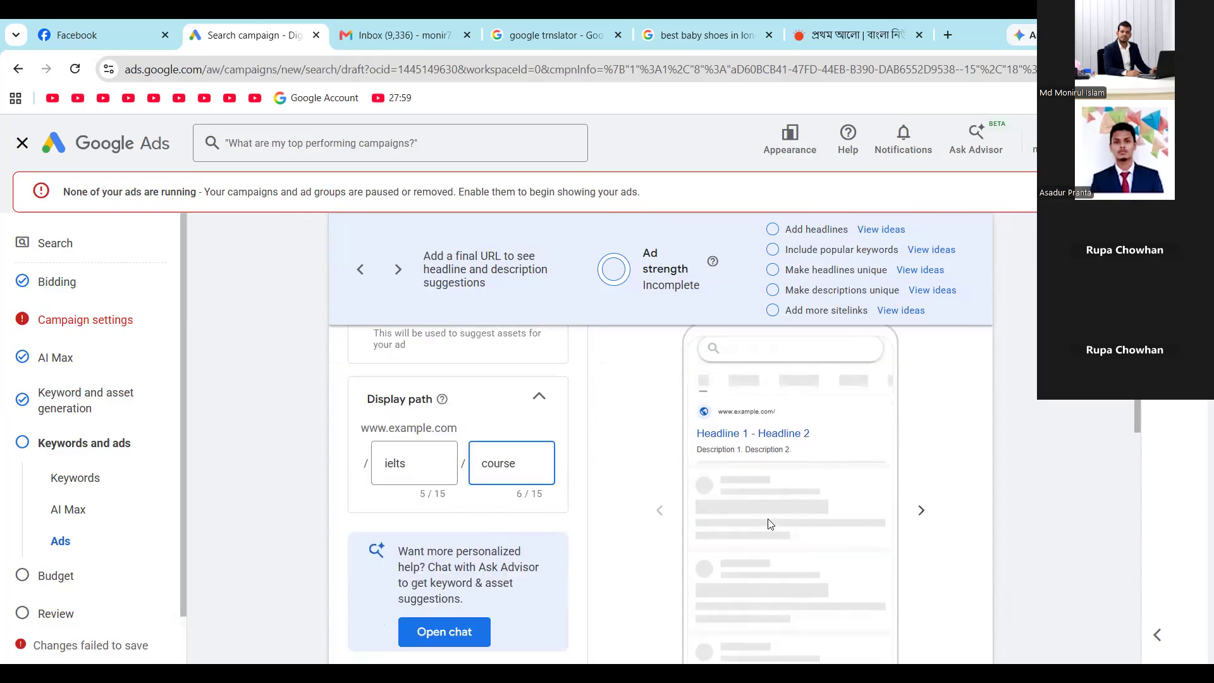
{"action": "scroll", "coordinate": [770, 524], "scroll_direction": "up", "scroll_amount": 1}
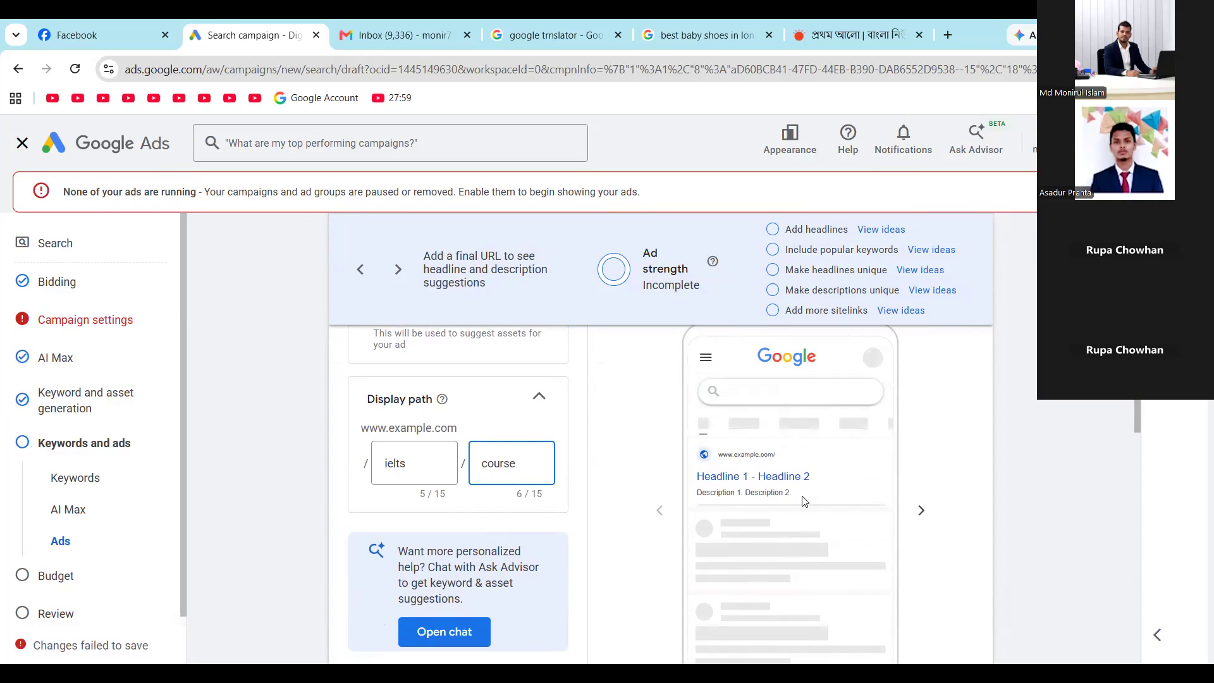
{"action": "scroll", "coordinate": [803, 505], "scroll_direction": "up", "scroll_amount": 1}
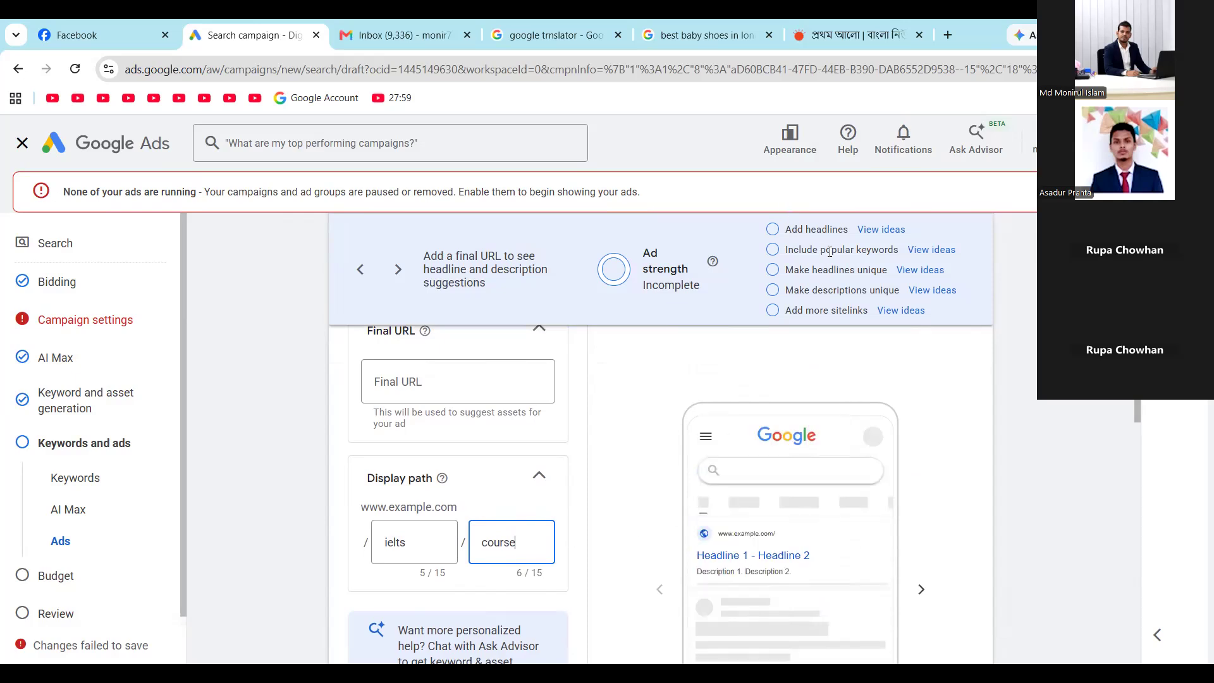
{"action": "left_click_drag", "start_coordinate": [788, 228], "coordinate": [902, 252]}
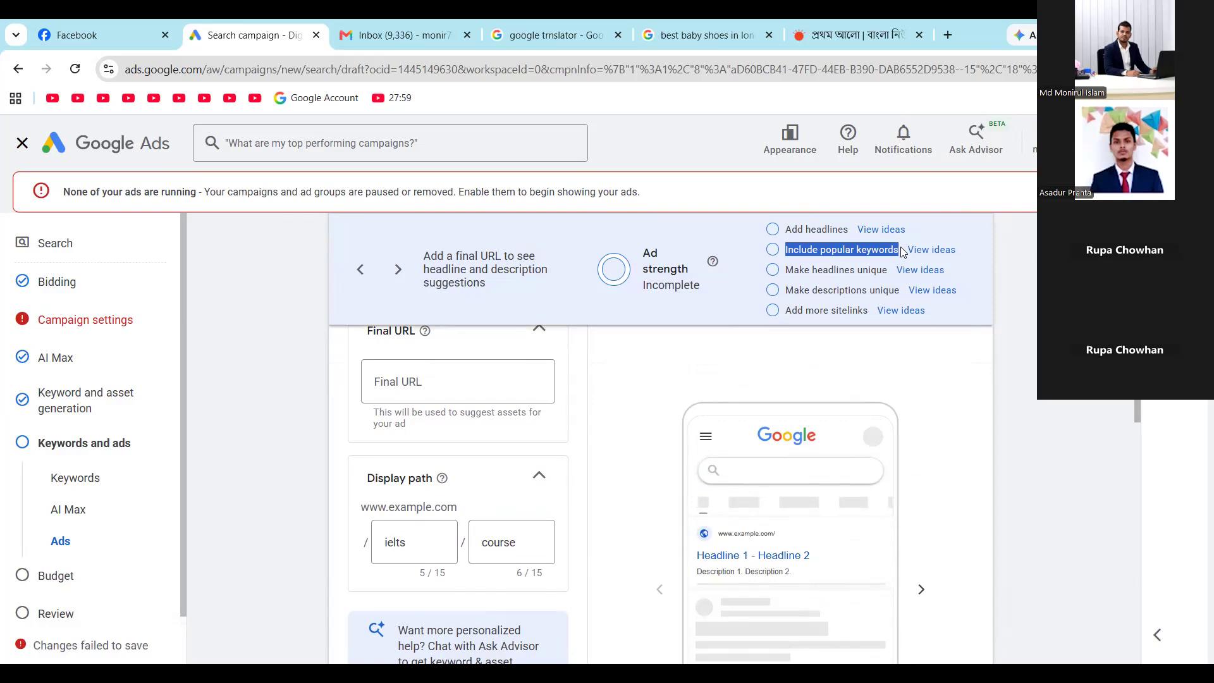
{"action": "left_click_drag", "start_coordinate": [786, 271], "coordinate": [889, 276]}
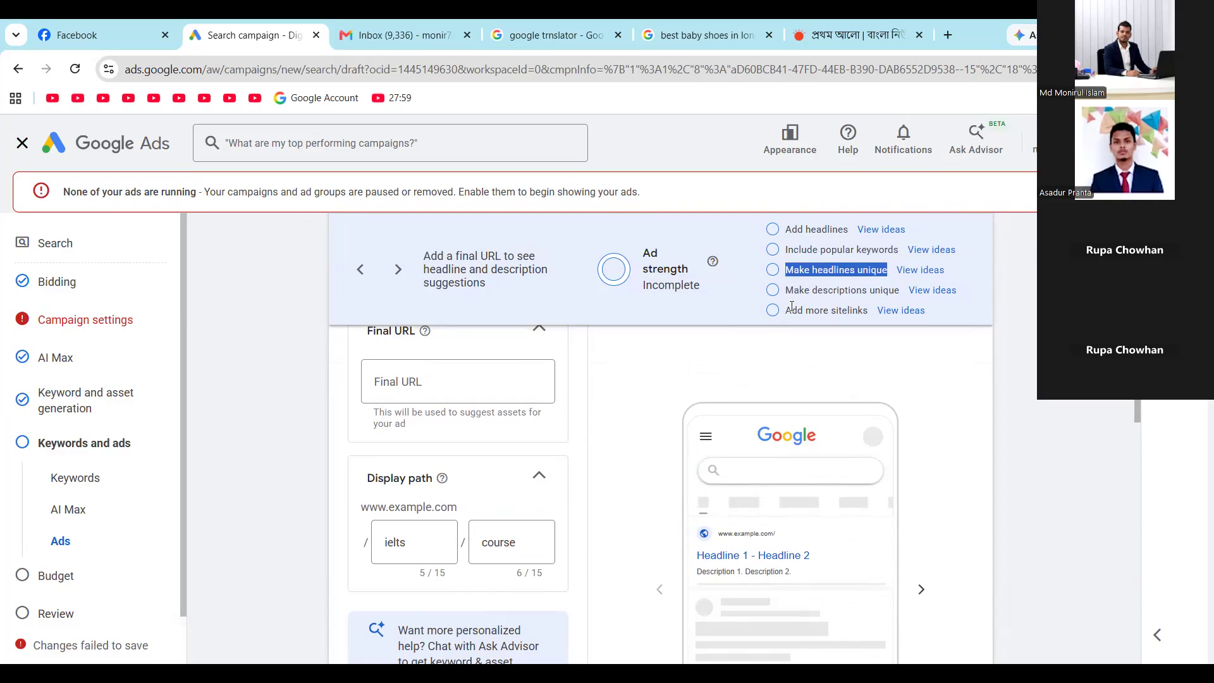
{"action": "left_click_drag", "start_coordinate": [786, 289], "coordinate": [897, 292]}
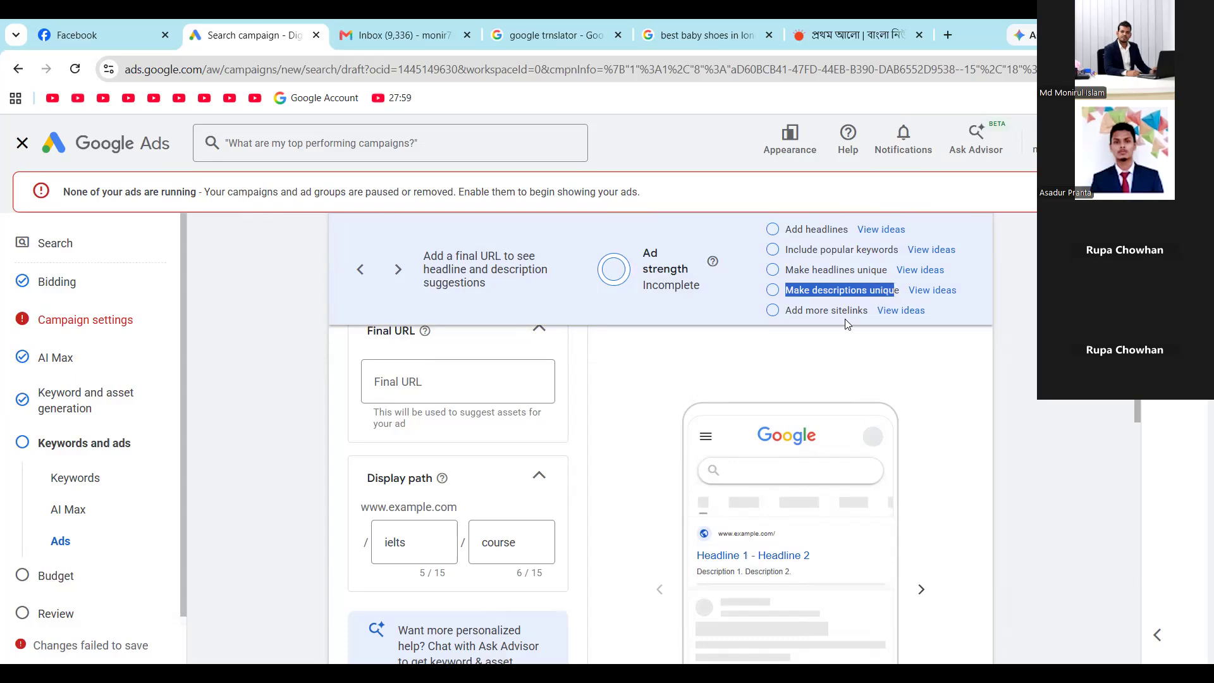
{"action": "left_click_drag", "start_coordinate": [786, 310], "coordinate": [854, 326]}
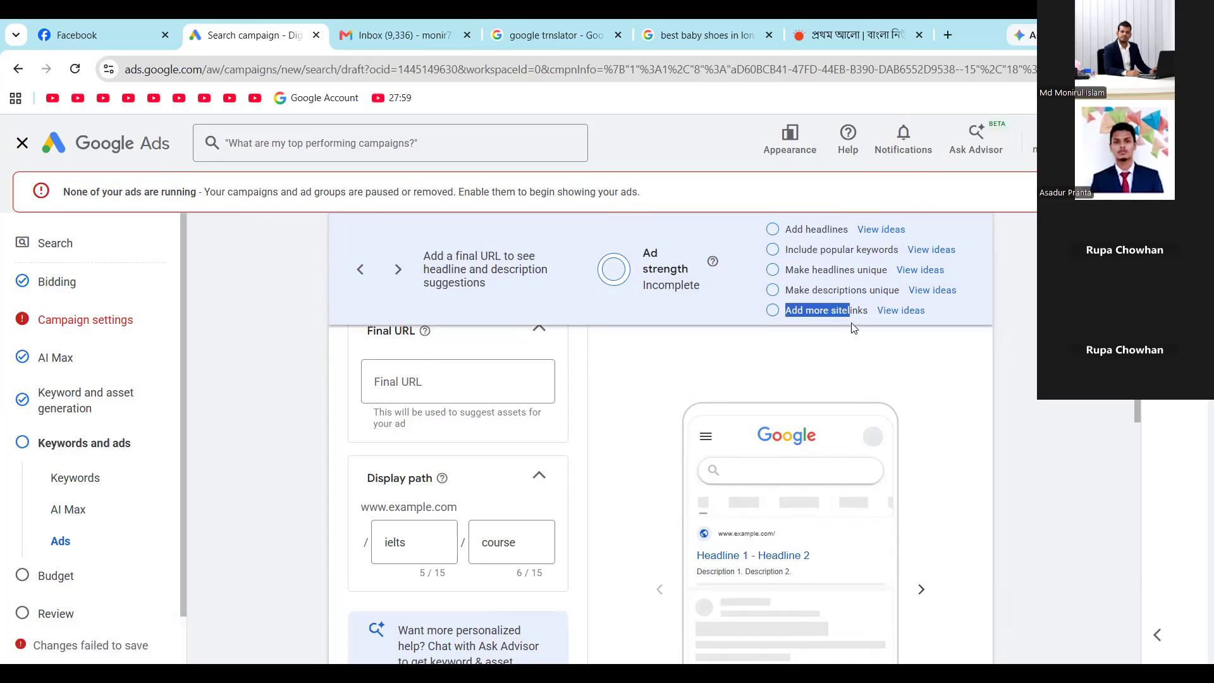
{"action": "left_click", "coordinate": [854, 336]}
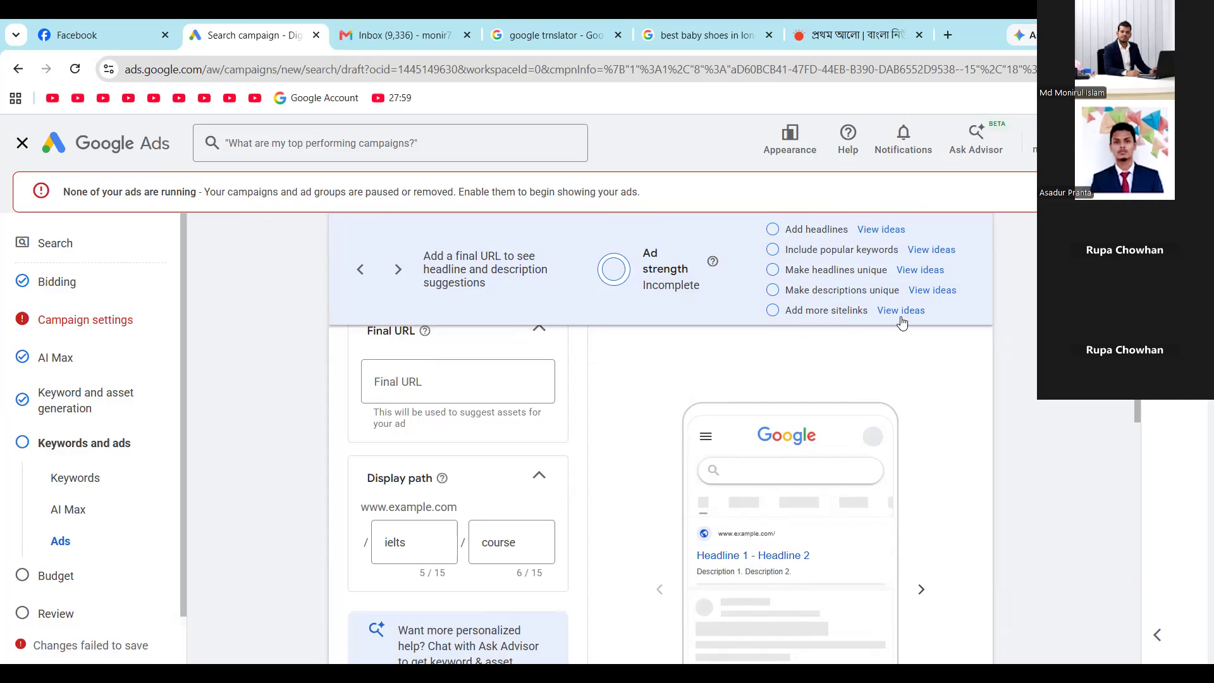
- Copy the full list of ad strength suggestions, from Add headlines to Add more sitelinks
{"action": "left_click_drag", "start_coordinate": [942, 314], "coordinate": [786, 228]}
{"action": "scroll", "coordinate": [809, 241], "scroll_direction": "up", "scroll_amount": 1}
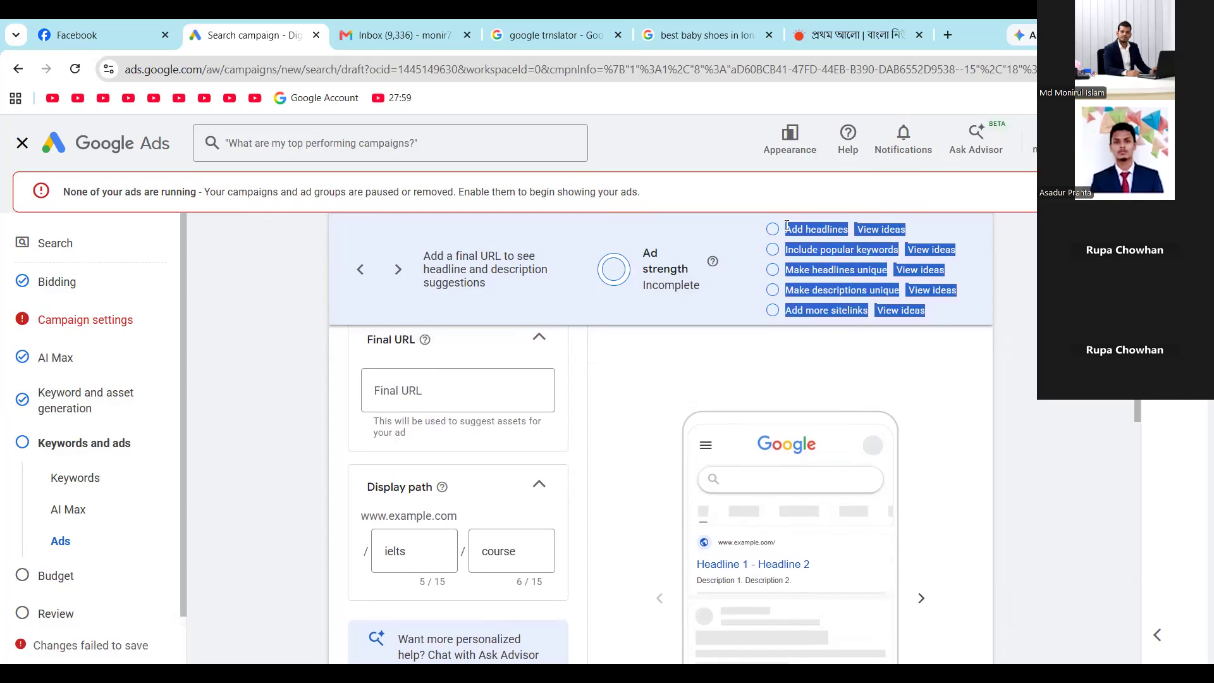
{"action": "right_click", "coordinate": [839, 259]}
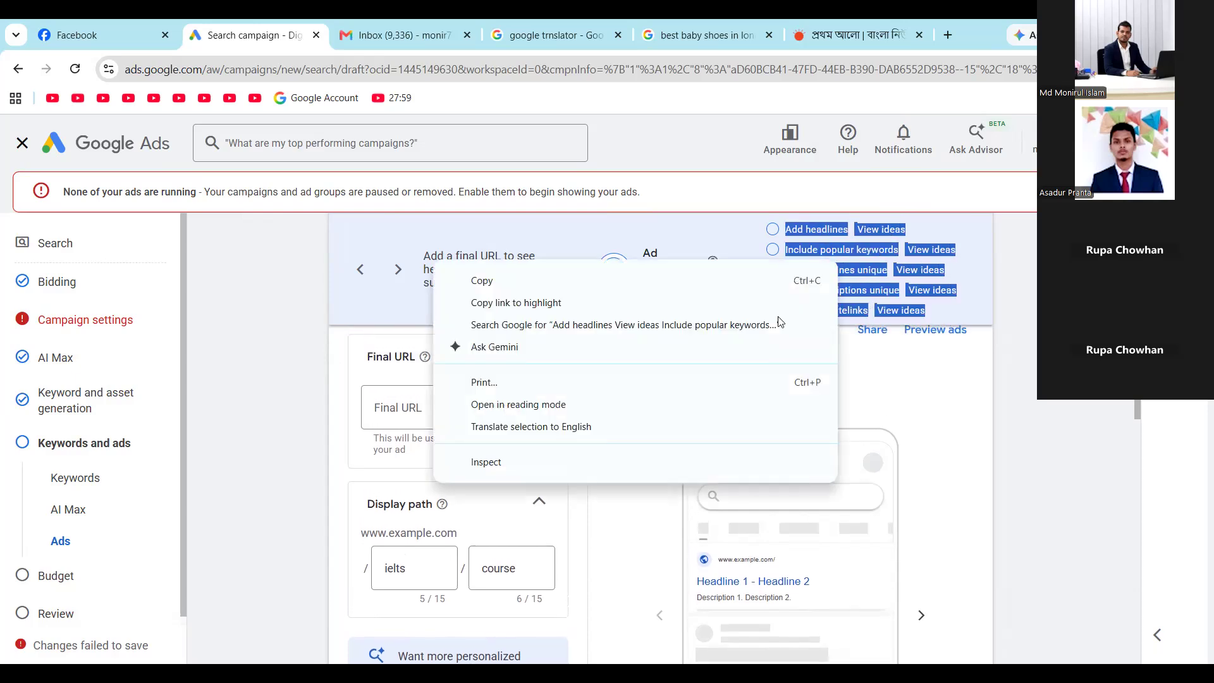
{"action": "left_click", "coordinate": [569, 280]}
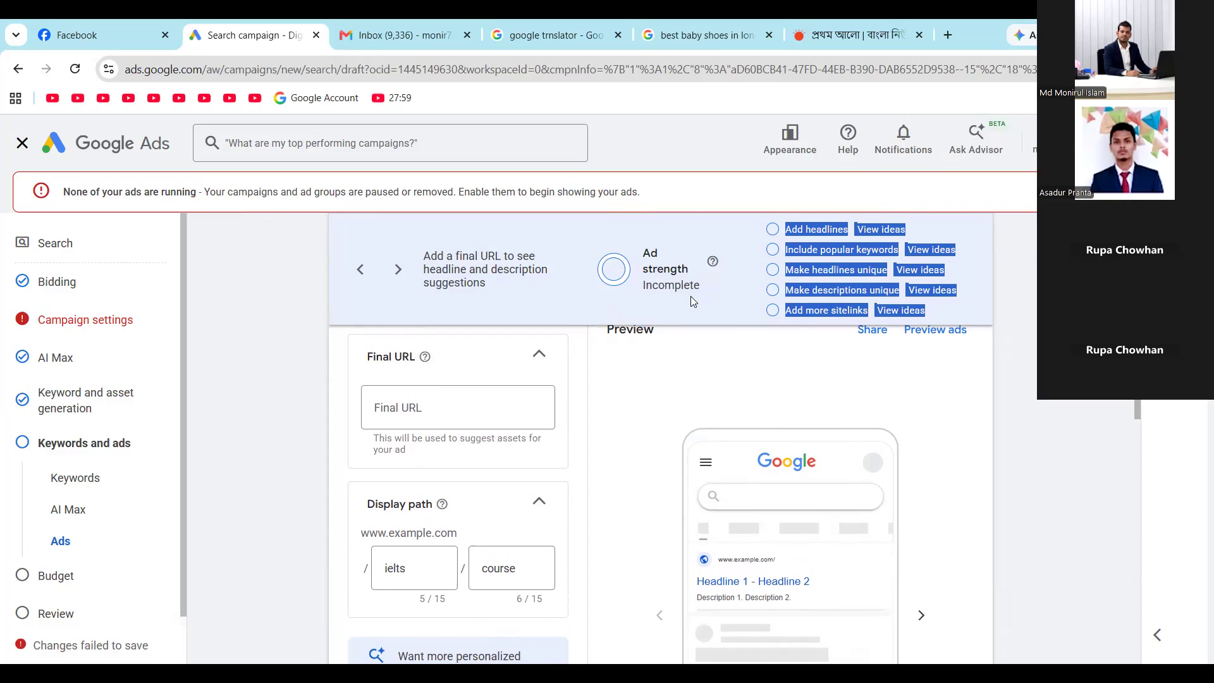
- View the position choices for pinning the first headline, then close them without choosing one
{"action": "scroll", "coordinate": [419, 412], "scroll_direction": "down", "scroll_amount": 5}
{"action": "scroll", "coordinate": [473, 421], "scroll_direction": "down", "scroll_amount": 1}
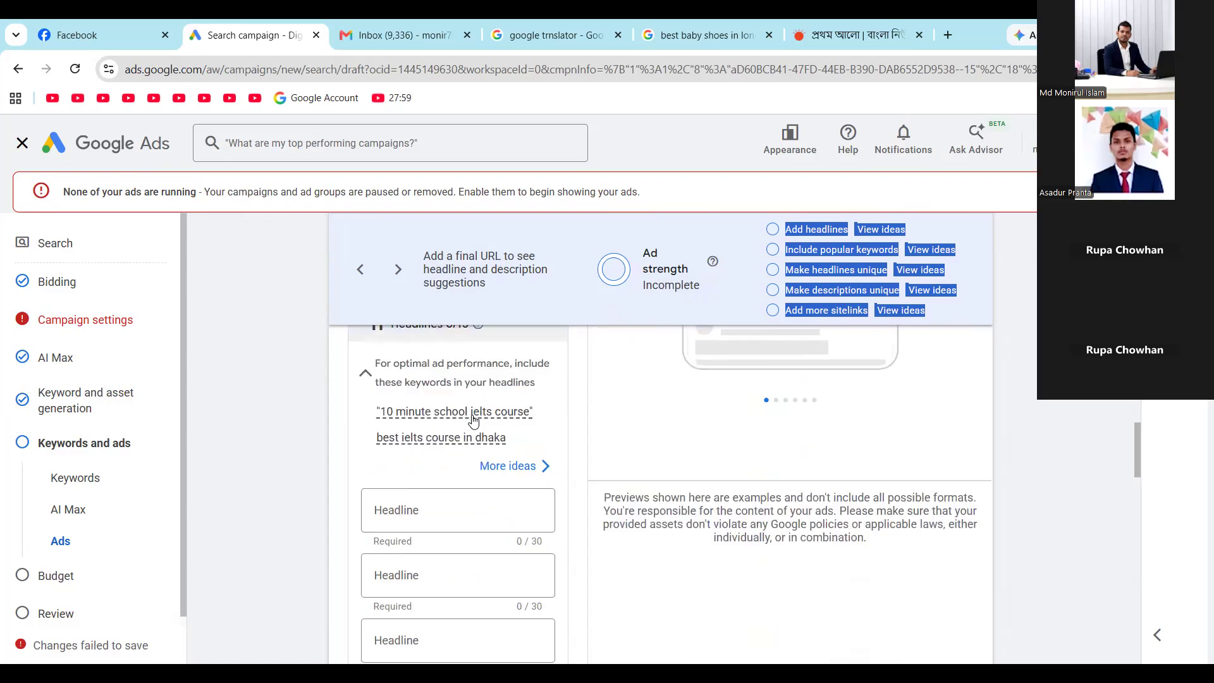
{"action": "scroll", "coordinate": [408, 506], "scroll_direction": "down", "scroll_amount": 2}
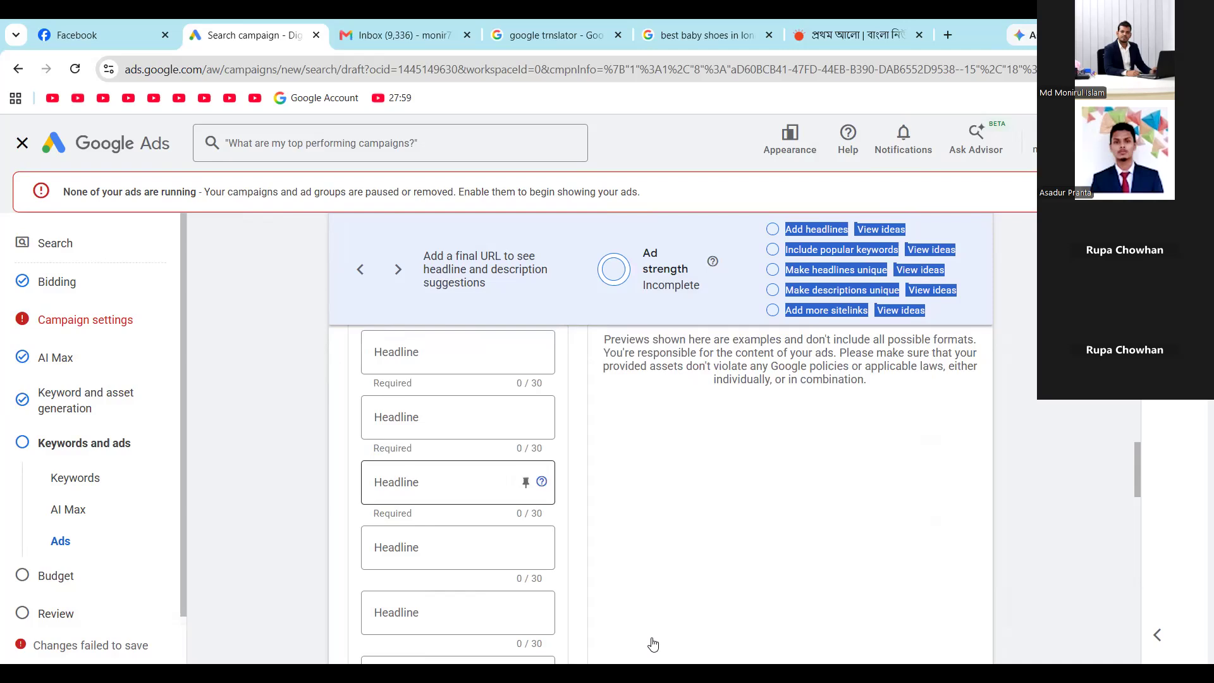
{"action": "left_click", "coordinate": [469, 469]}
{"action": "left_click", "coordinate": [471, 480]}
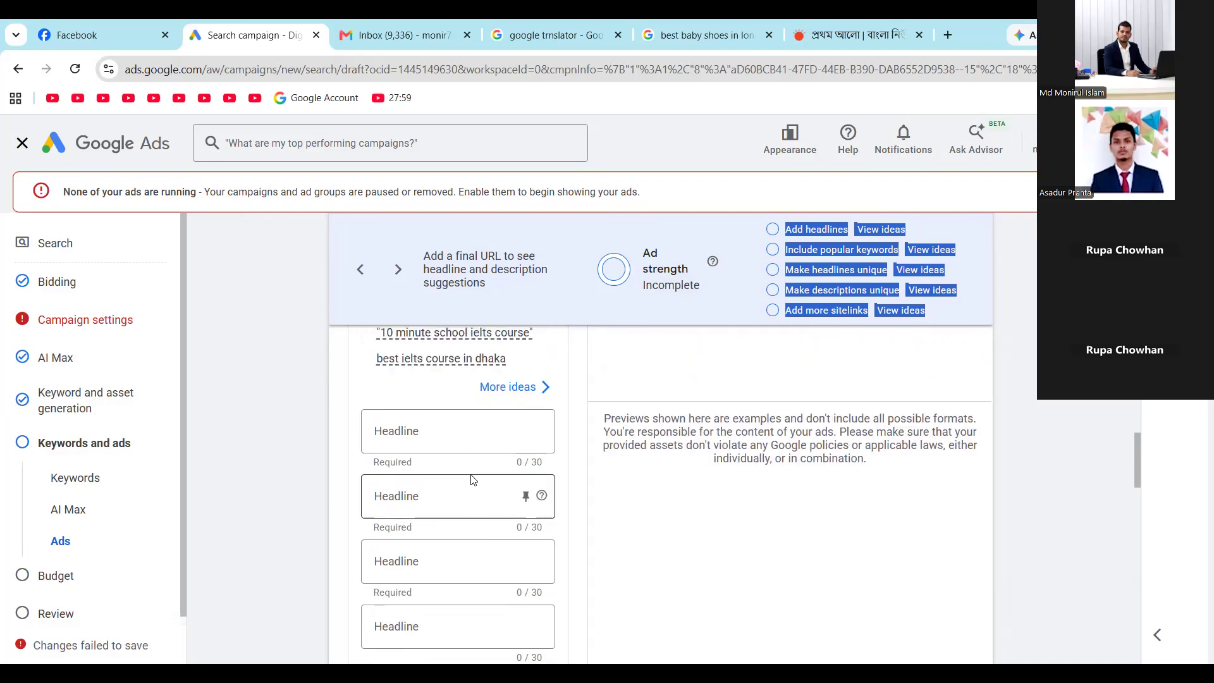
{"action": "left_click", "coordinate": [531, 431]}
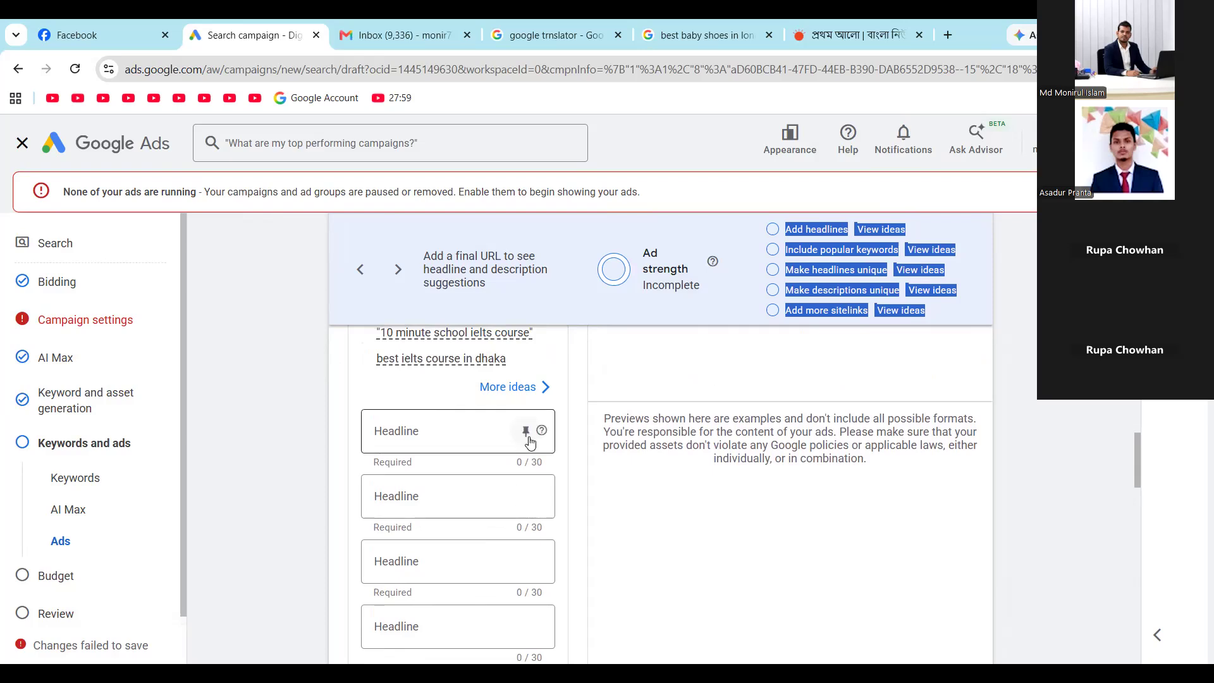
{"action": "left_click", "coordinate": [526, 431]}
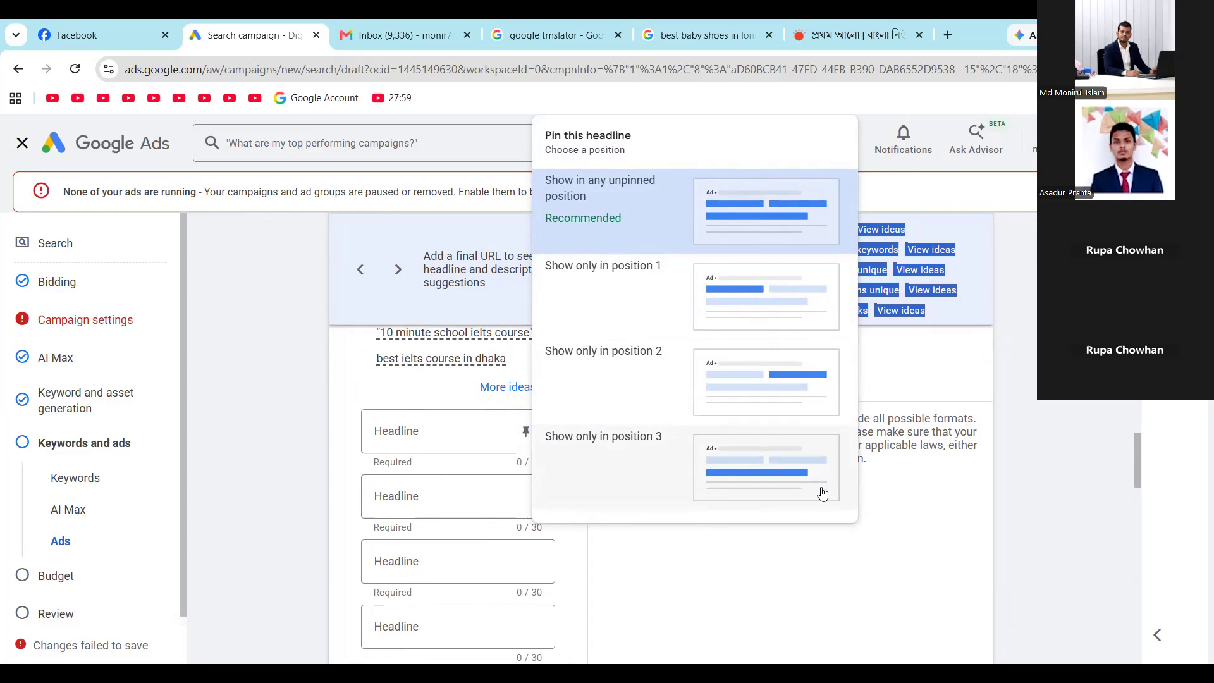
{"action": "left_click", "coordinate": [898, 508]}
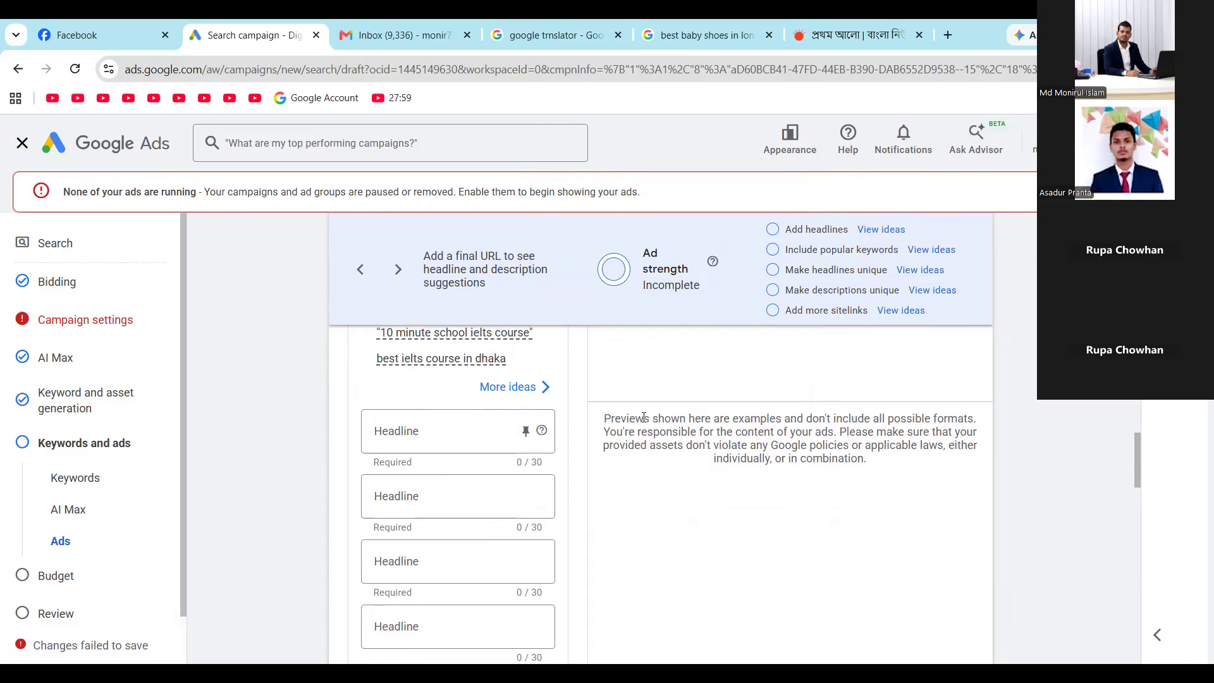
- Examine the ad's headline and description fields and the business name, logos and sitelinks sections
{"action": "scroll", "coordinate": [456, 402], "scroll_direction": "down", "scroll_amount": 3}
{"action": "scroll", "coordinate": [456, 402], "scroll_direction": "down", "scroll_amount": 10}
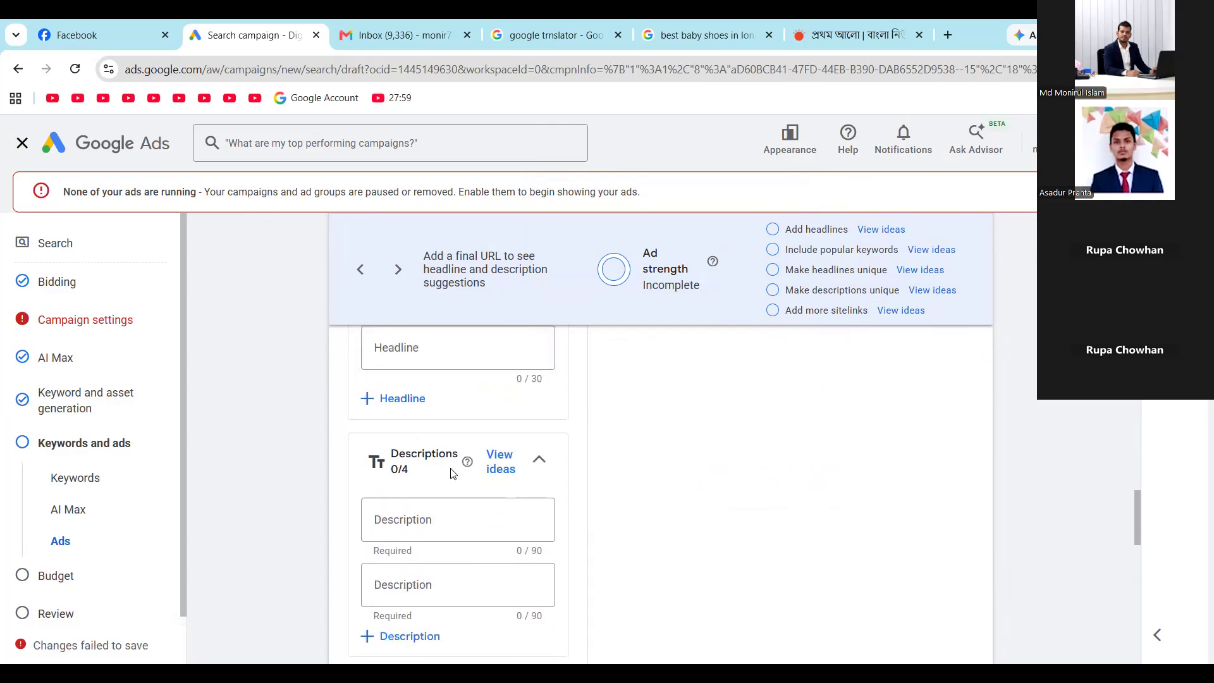
{"action": "scroll", "coordinate": [451, 468], "scroll_direction": "up", "scroll_amount": 3}
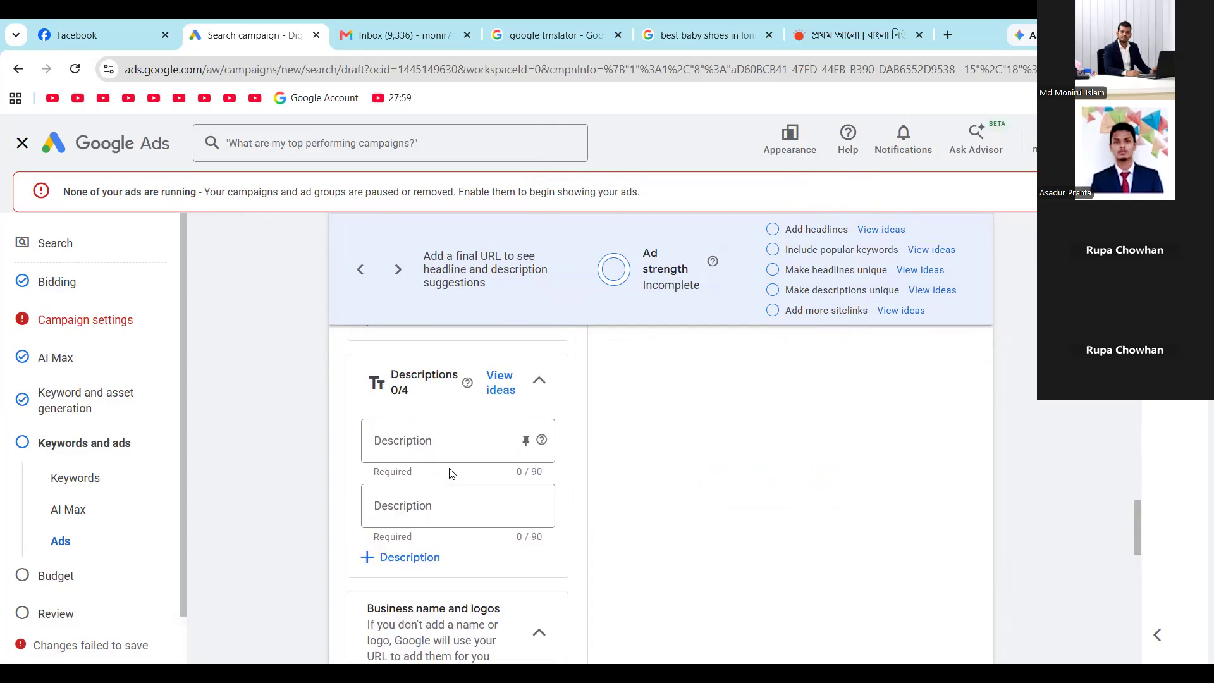
{"action": "scroll", "coordinate": [416, 492], "scroll_direction": "down", "scroll_amount": 1}
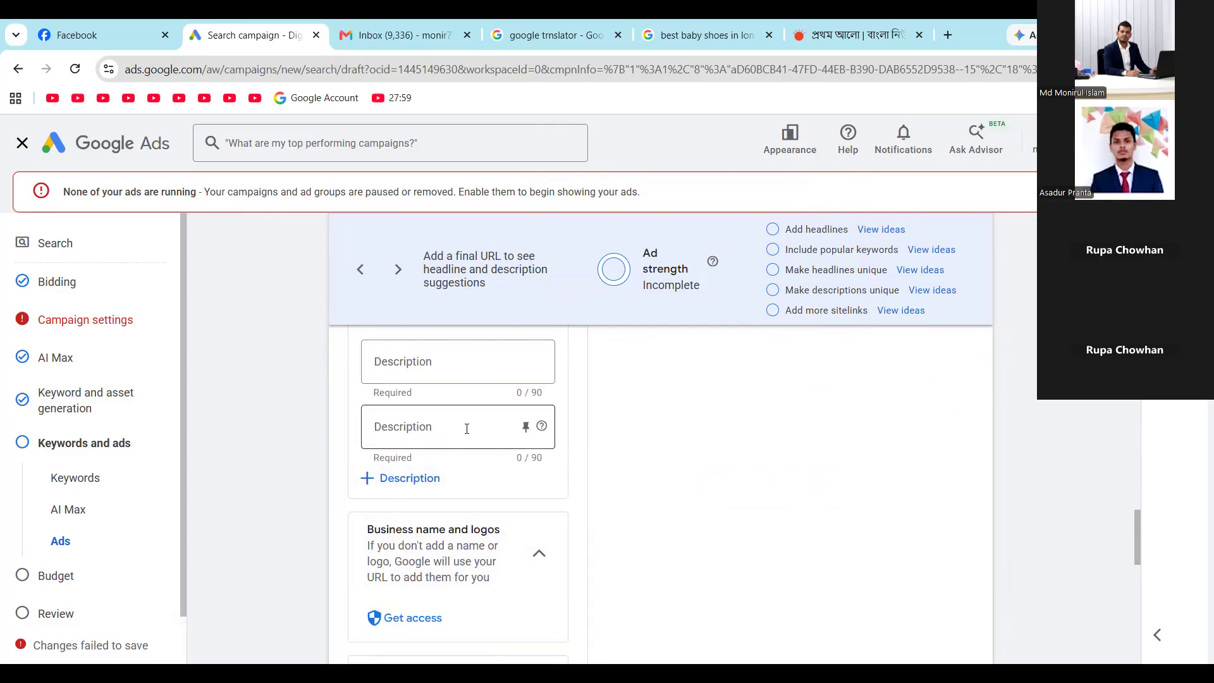
{"action": "scroll", "coordinate": [468, 430], "scroll_direction": "up", "scroll_amount": 2}
{"action": "scroll", "coordinate": [431, 476], "scroll_direction": "up", "scroll_amount": 5}
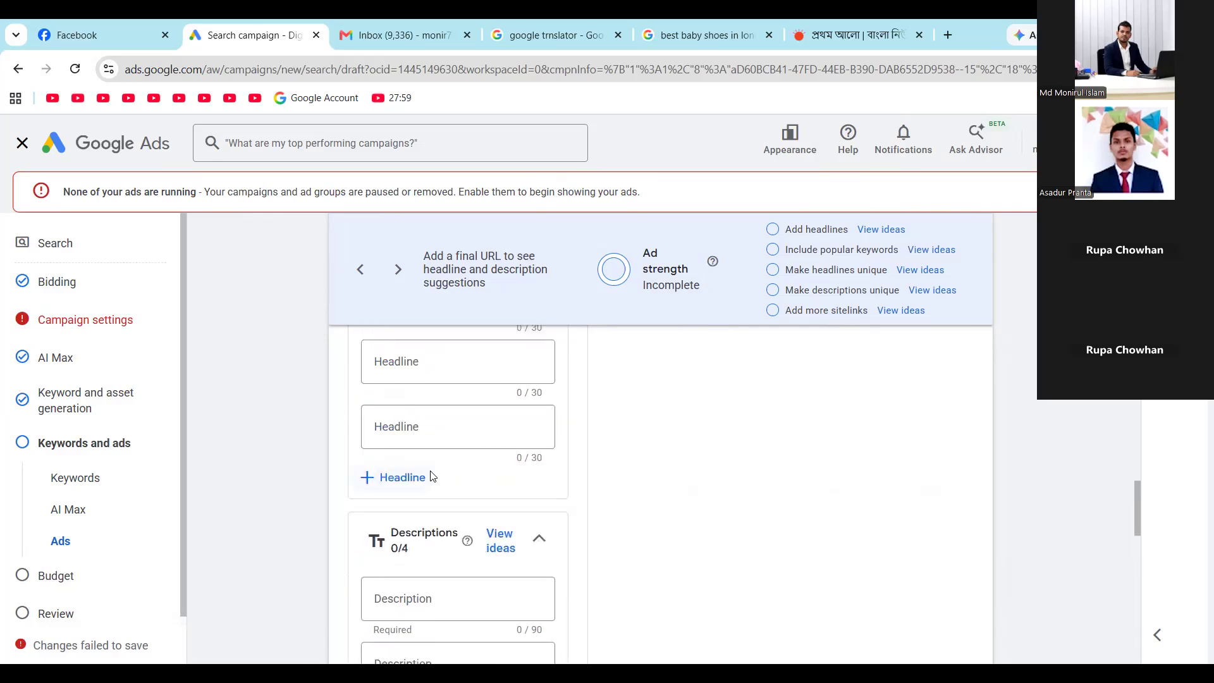
{"action": "scroll", "coordinate": [431, 475], "scroll_direction": "up", "scroll_amount": 1}
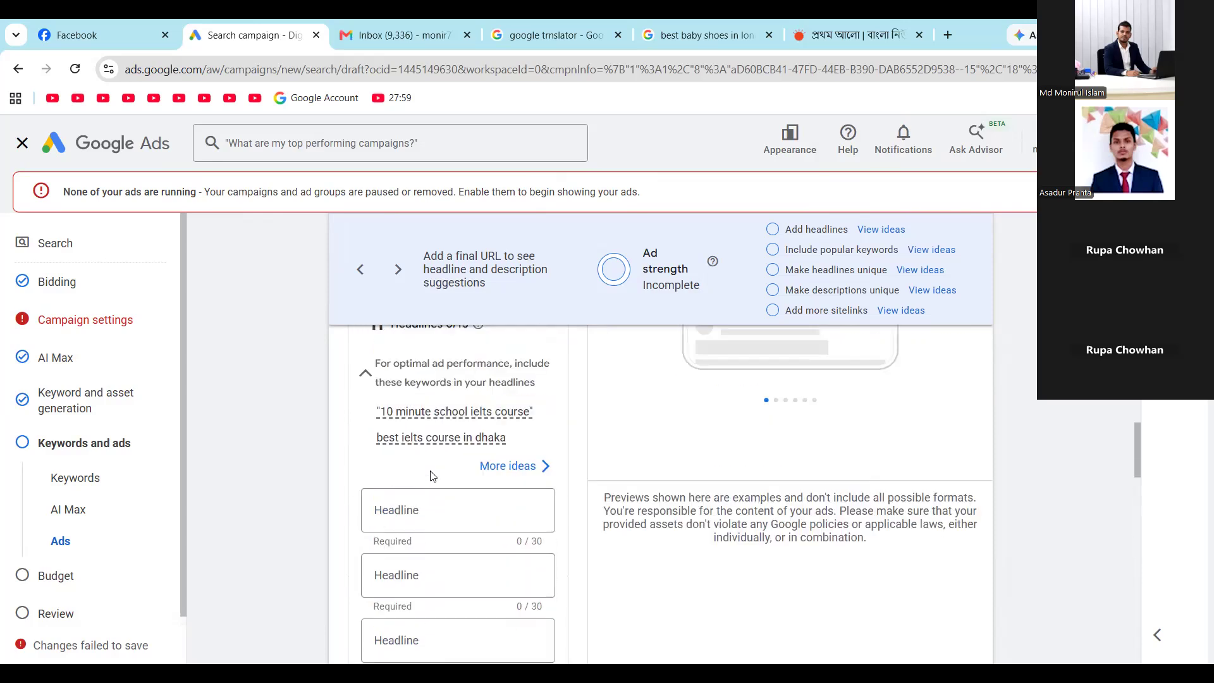
{"action": "scroll", "coordinate": [431, 475], "scroll_direction": "down", "scroll_amount": 10}
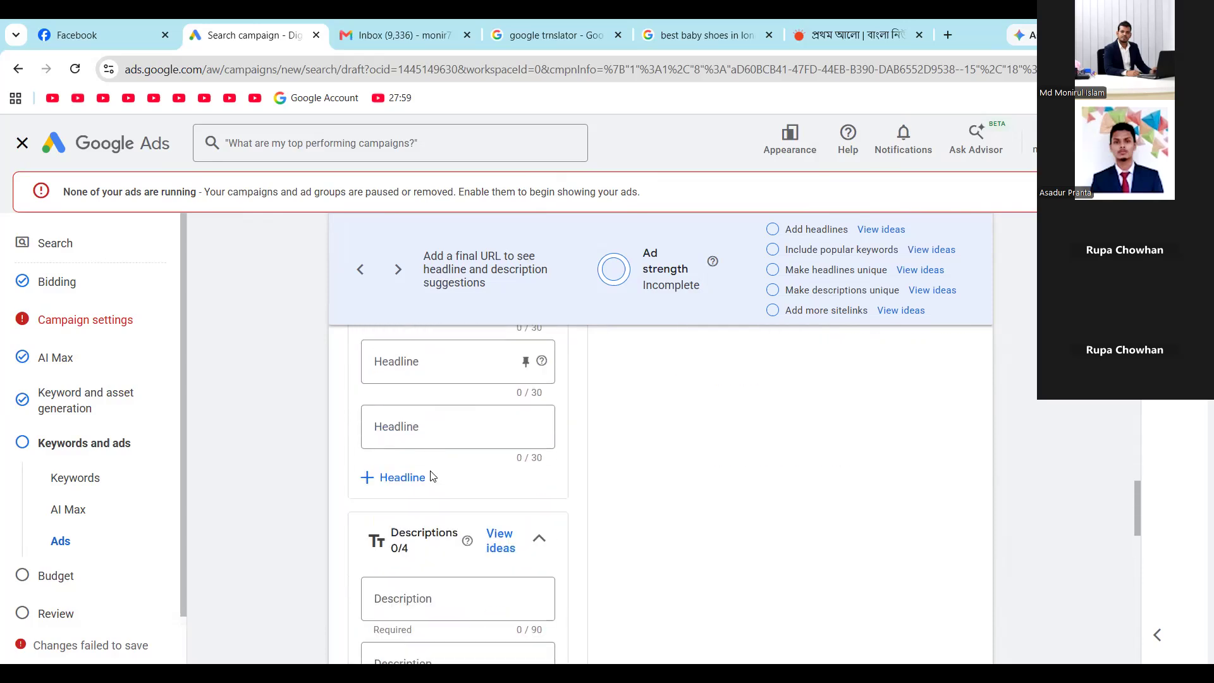
{"action": "scroll", "coordinate": [449, 424], "scroll_direction": "down", "scroll_amount": 1}
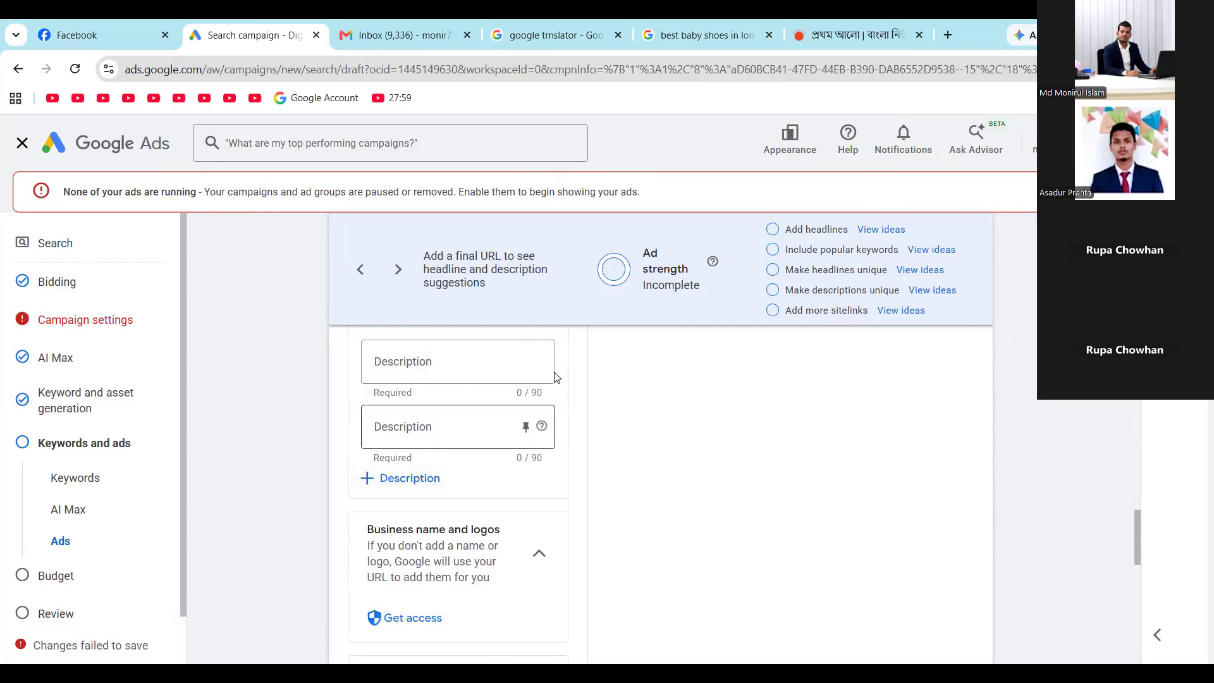
{"action": "scroll", "coordinate": [467, 509], "scroll_direction": "down", "scroll_amount": 2}
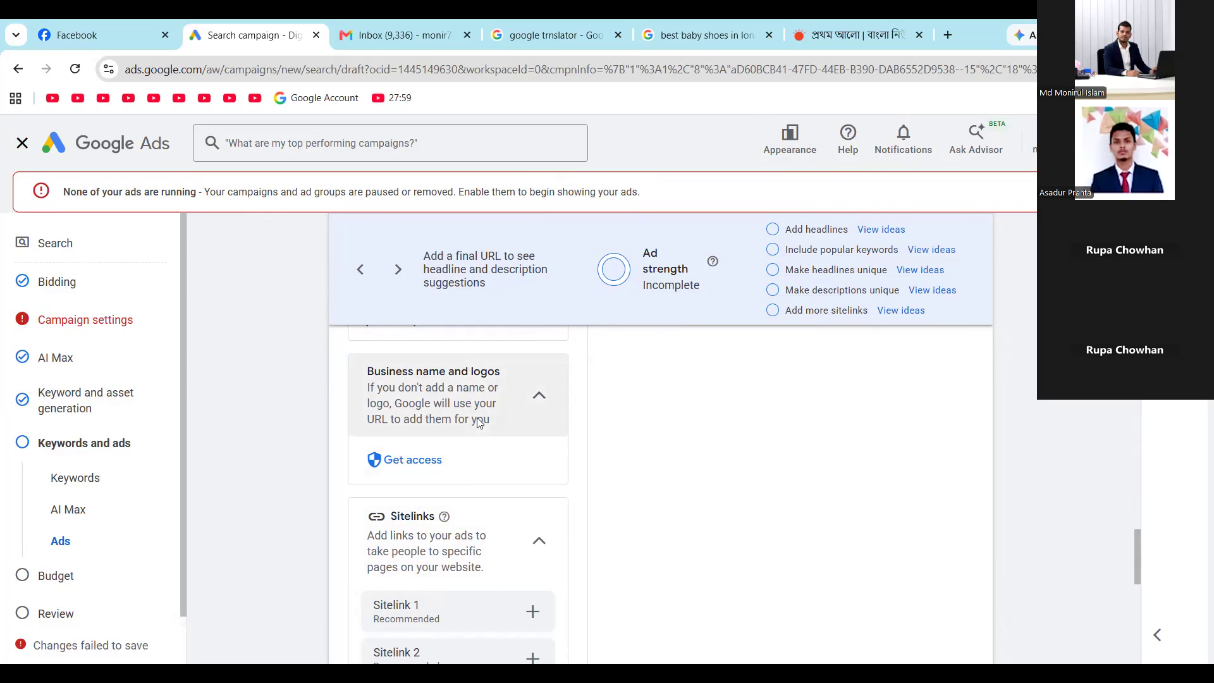
- Examine the ad's six recommended sitelink slots and the callouts section below them
{"action": "scroll", "coordinate": [498, 408], "scroll_direction": "down", "scroll_amount": 2}
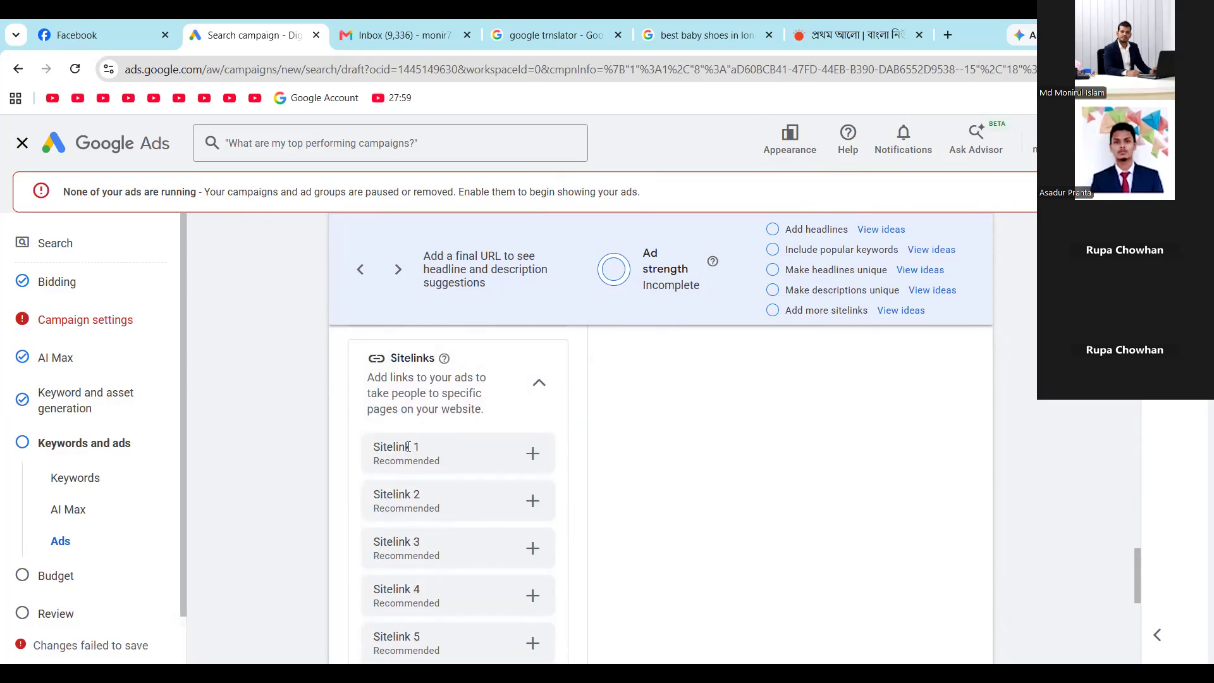
{"action": "scroll", "coordinate": [450, 402], "scroll_direction": "down", "scroll_amount": 5}
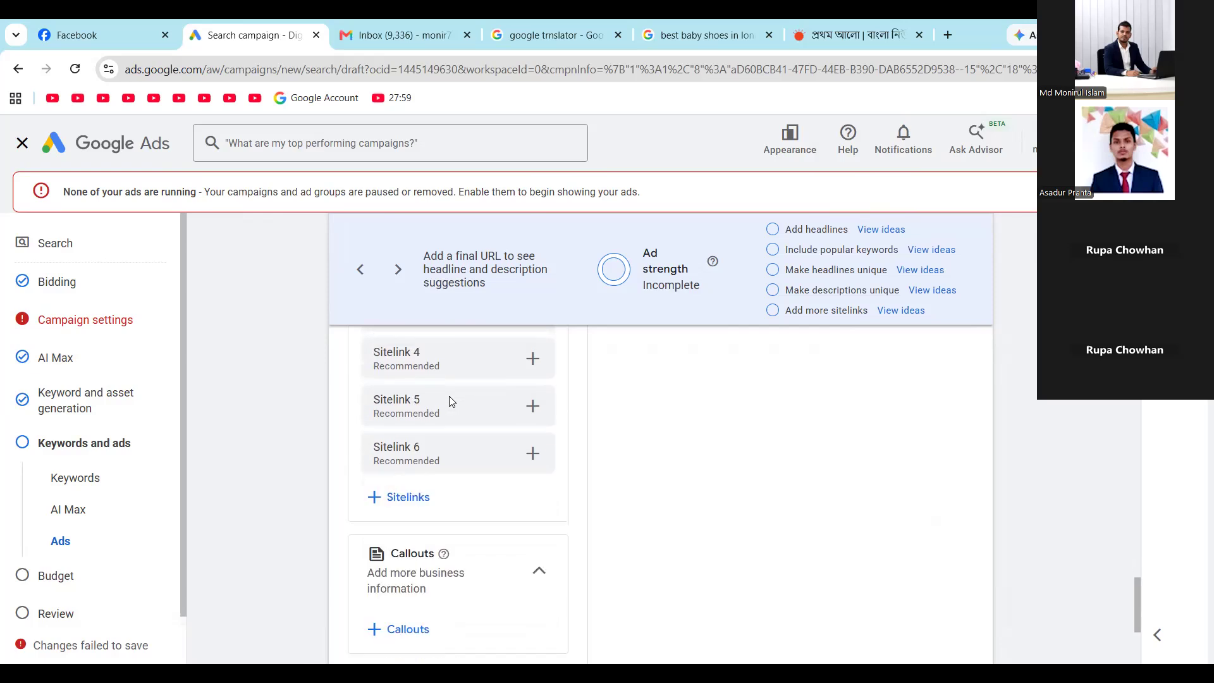
{"action": "scroll", "coordinate": [450, 400], "scroll_direction": "up", "scroll_amount": 4}
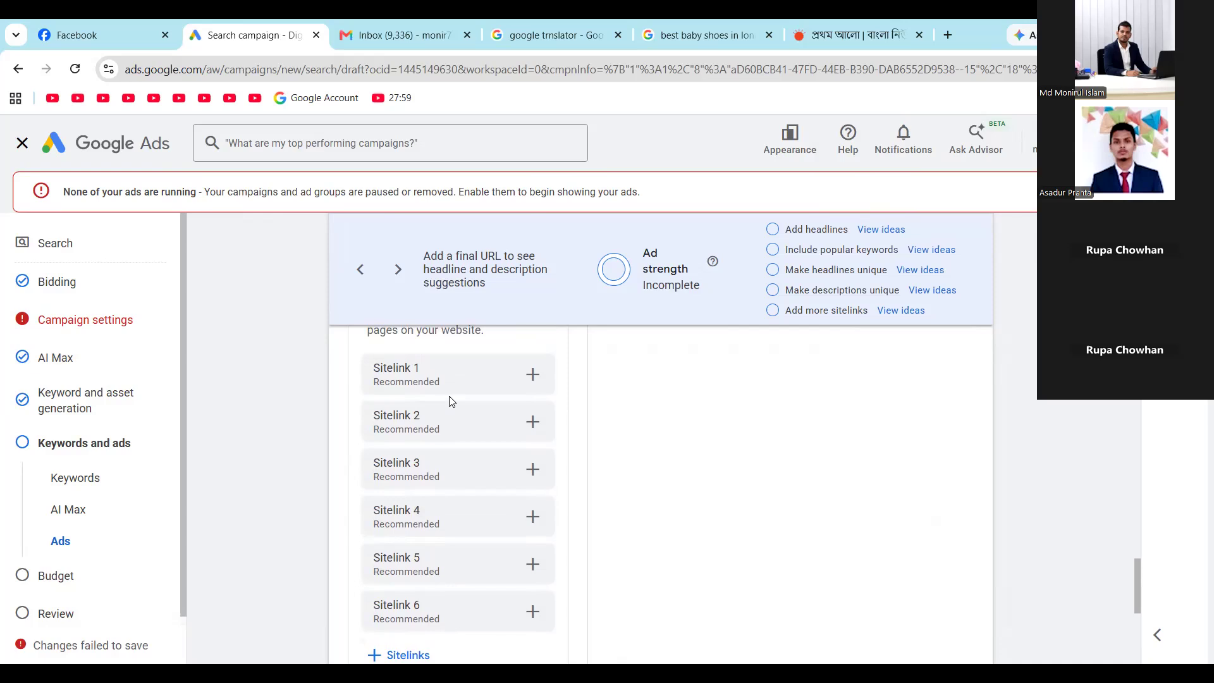
{"action": "scroll", "coordinate": [437, 423], "scroll_direction": "down", "scroll_amount": 1}
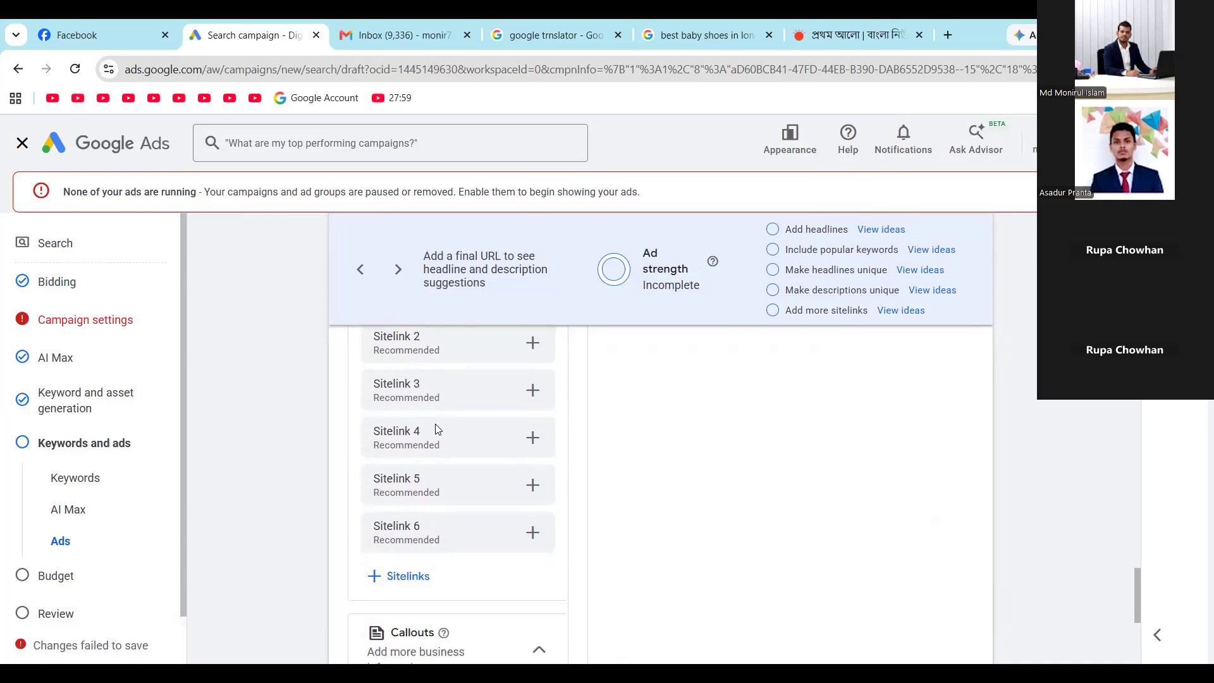
{"action": "scroll", "coordinate": [435, 425], "scroll_direction": "up", "scroll_amount": 1}
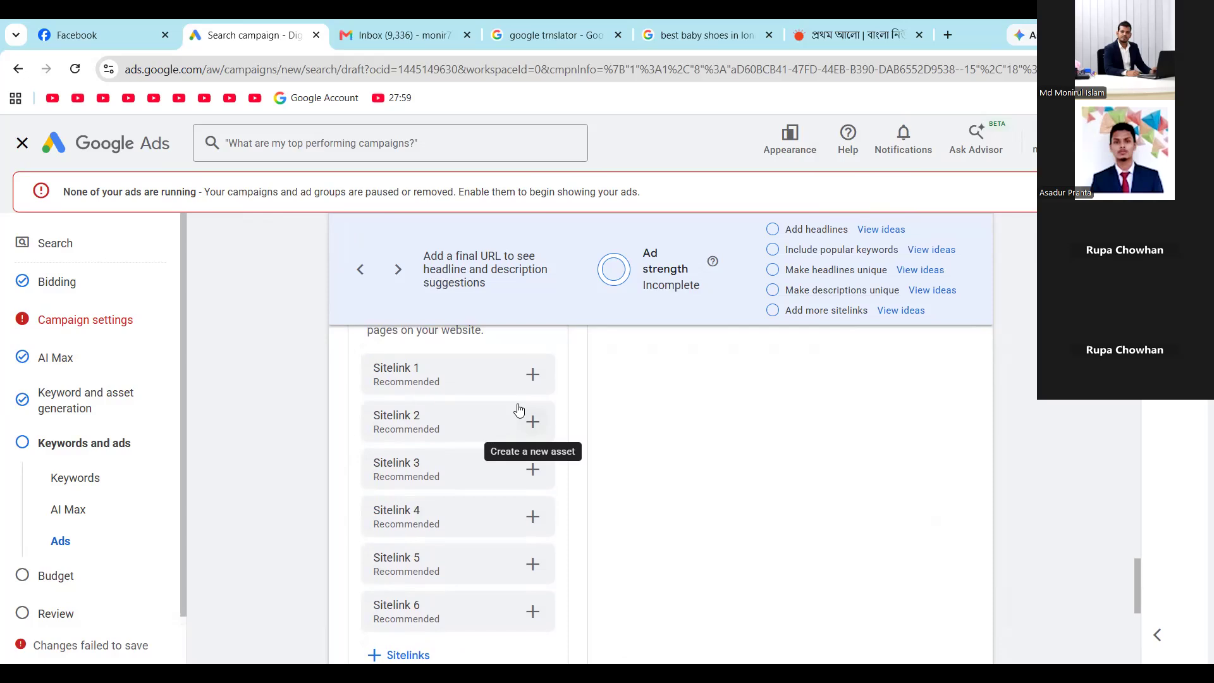
{"action": "scroll", "coordinate": [516, 407], "scroll_direction": "down", "scroll_amount": 5}
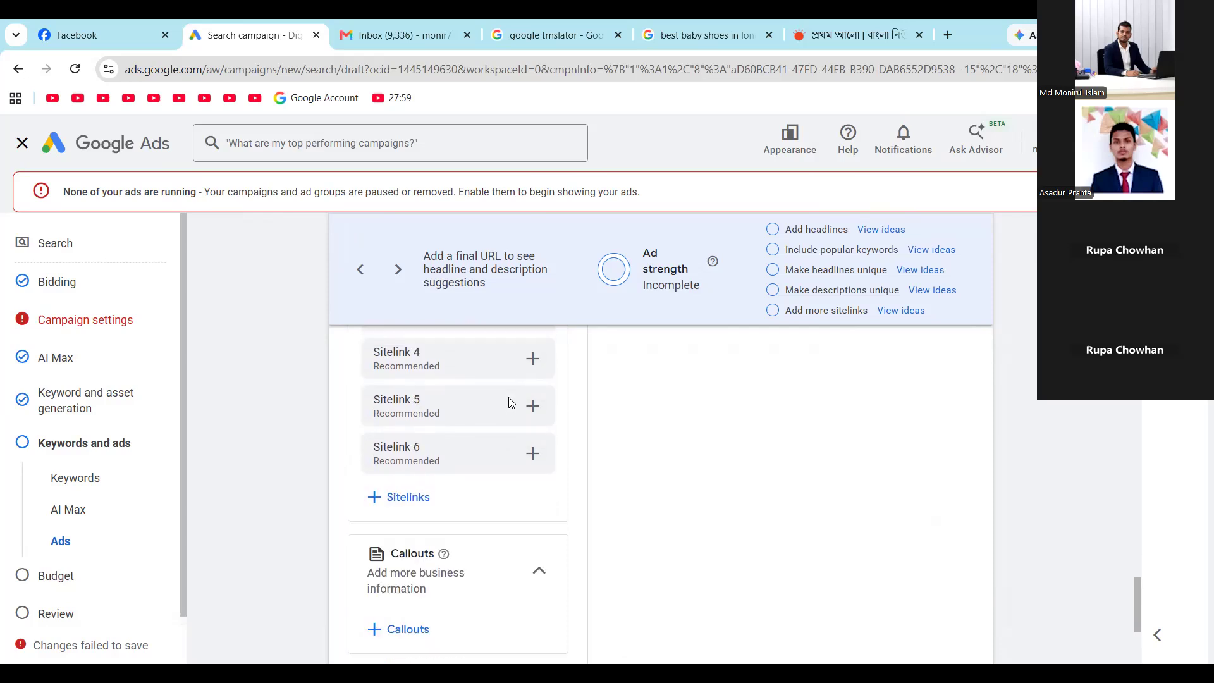
{"action": "scroll", "coordinate": [511, 403], "scroll_direction": "down", "scroll_amount": 2}
{"action": "scroll", "coordinate": [511, 403], "scroll_direction": "up", "scroll_amount": 3}
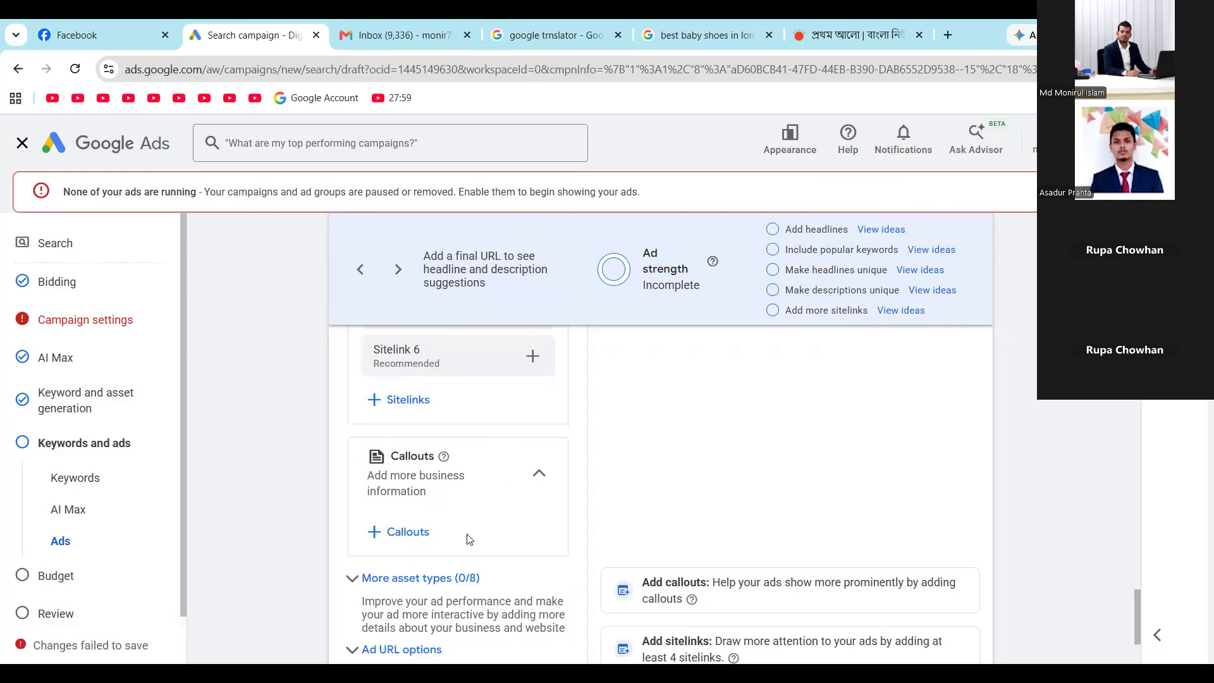
- View the available campaign-level callout assets and the new callout option, then close them without adding any
{"action": "left_click", "coordinate": [407, 536]}
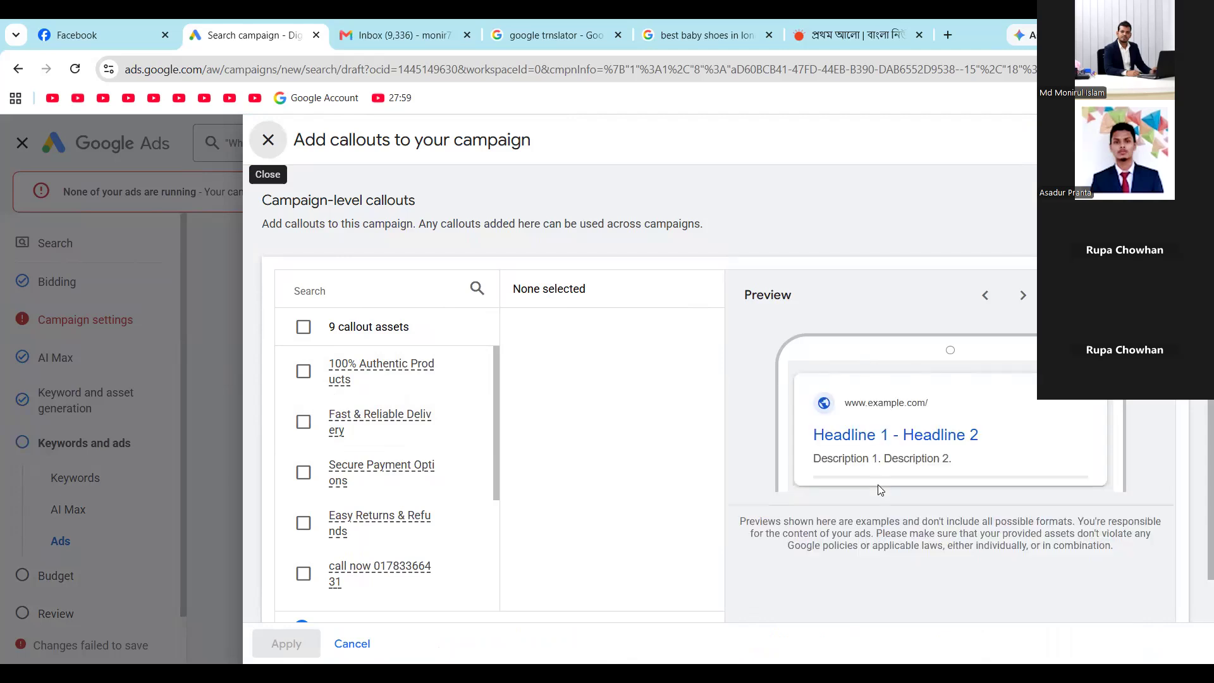
{"action": "scroll", "coordinate": [884, 465], "scroll_direction": "down", "scroll_amount": 1}
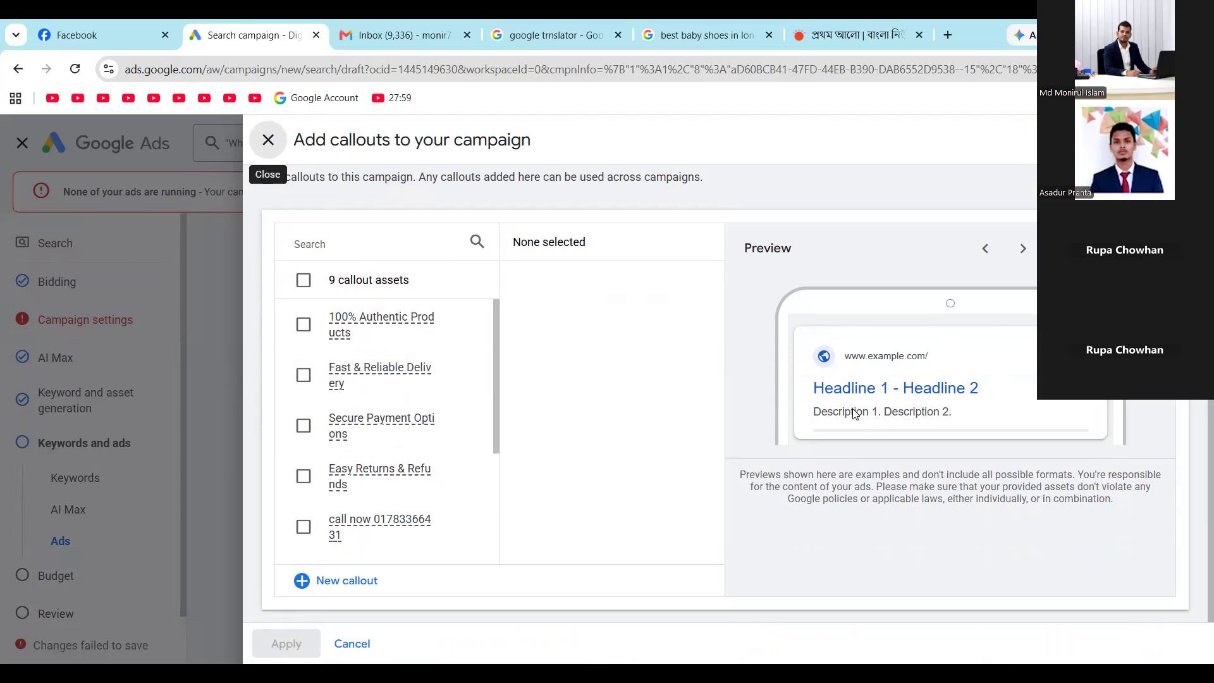
{"action": "left_click", "coordinate": [335, 580]}
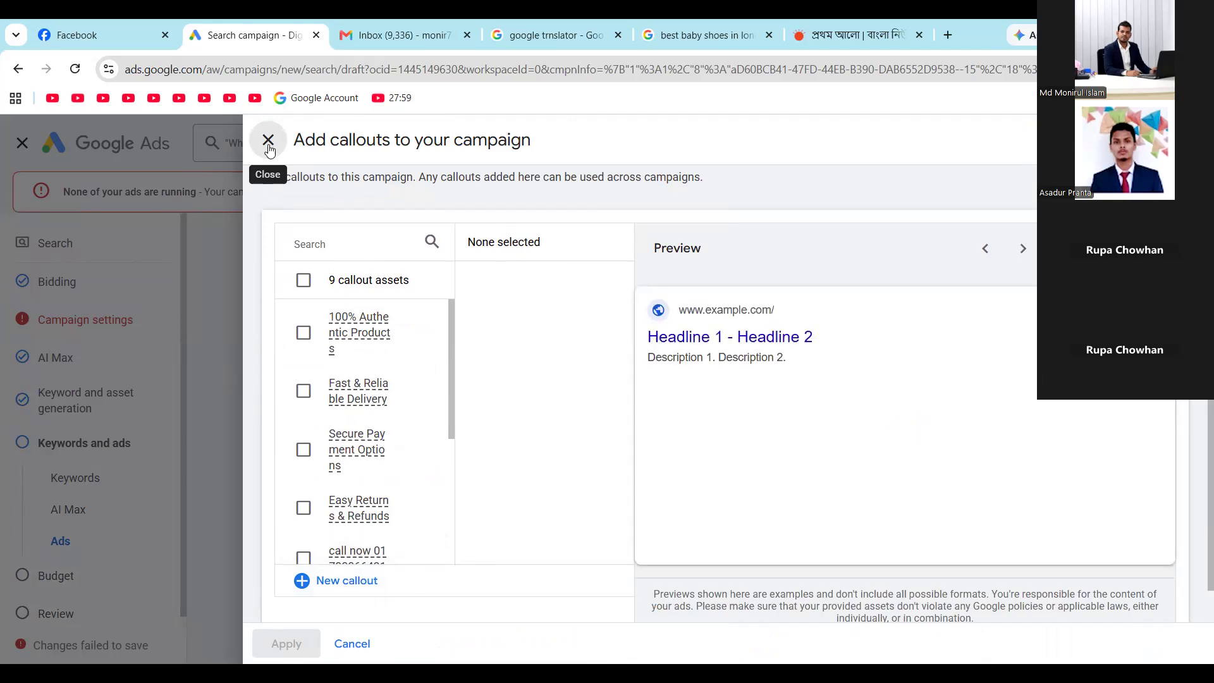
{"action": "key", "text": "Escape"}
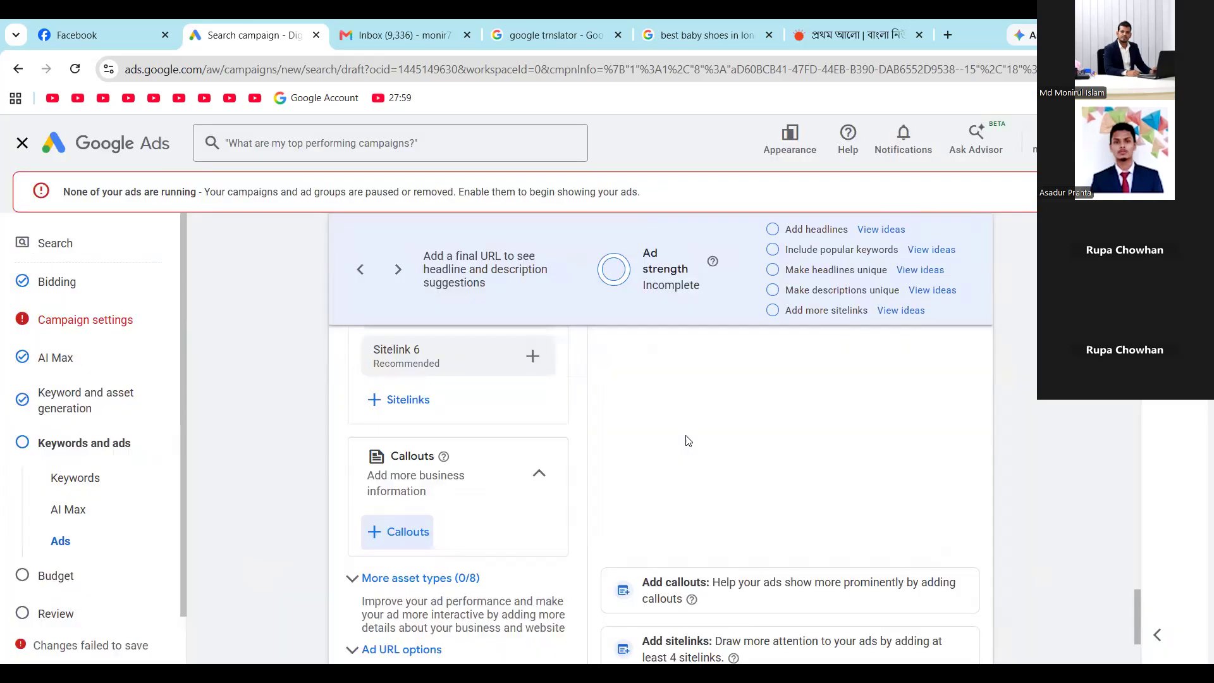
- In the campaign's budget settings, view the custom daily budget option and select the recommended $71.73 average daily budget
{"action": "scroll", "coordinate": [688, 441], "scroll_direction": "down", "scroll_amount": 3}
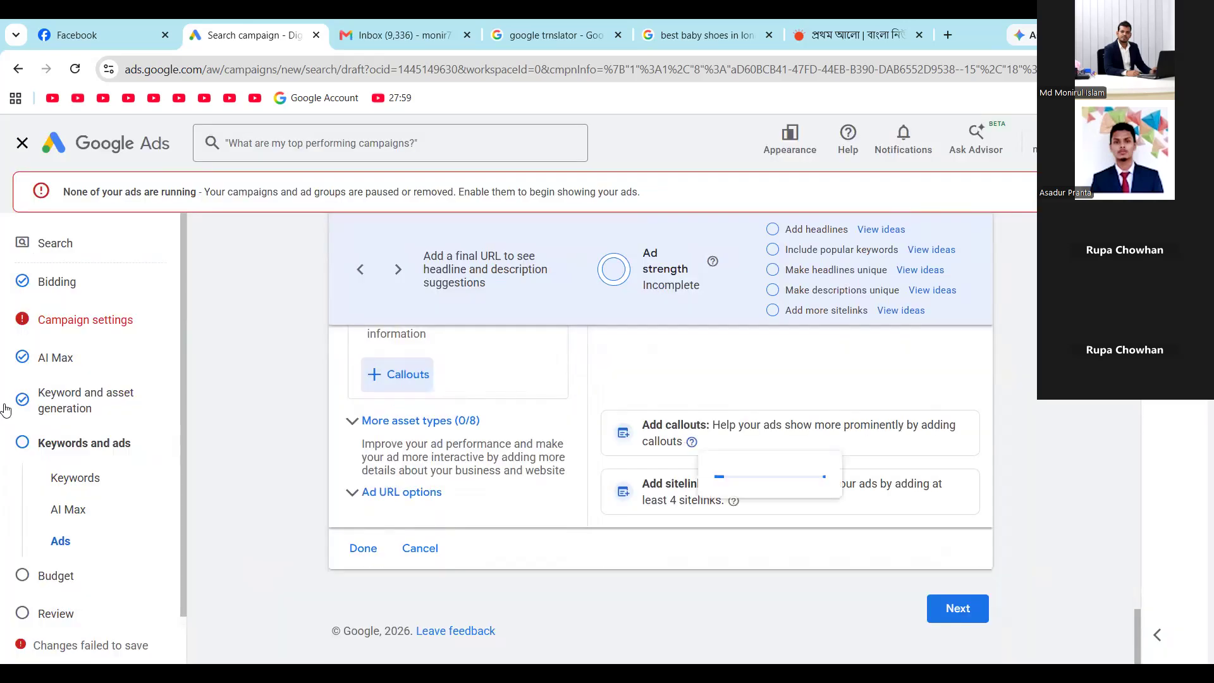
{"action": "scroll", "coordinate": [115, 450], "scroll_direction": "down", "scroll_amount": 1}
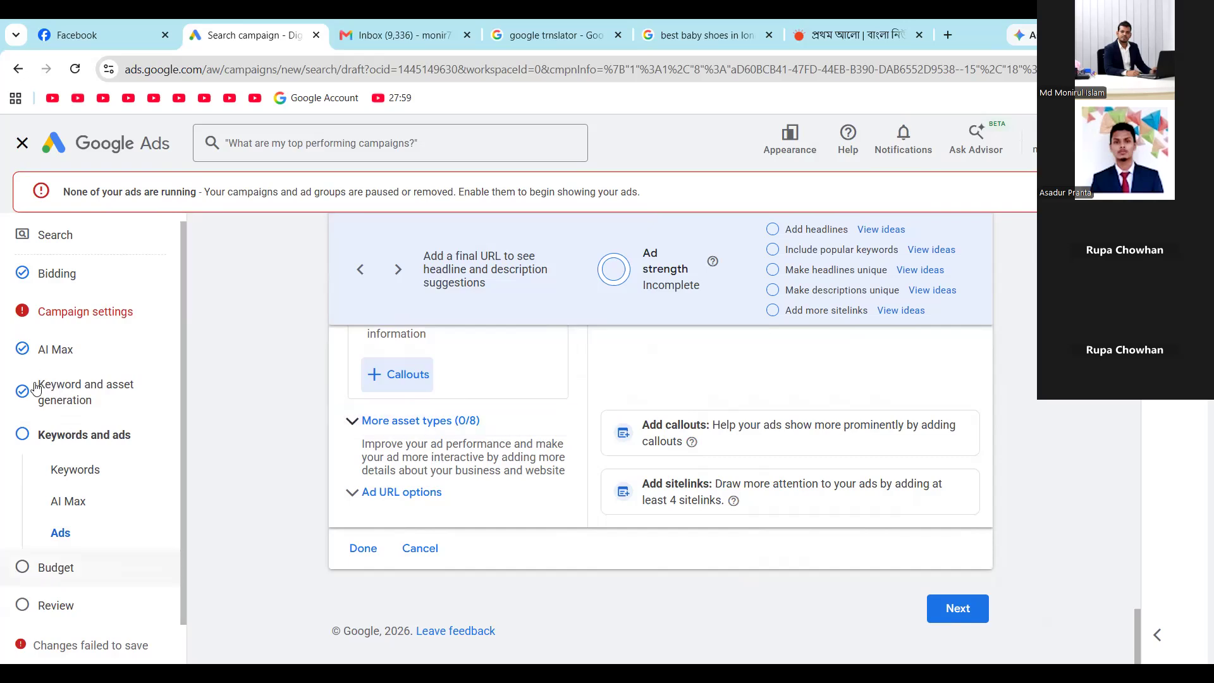
{"action": "left_click", "coordinate": [22, 569]}
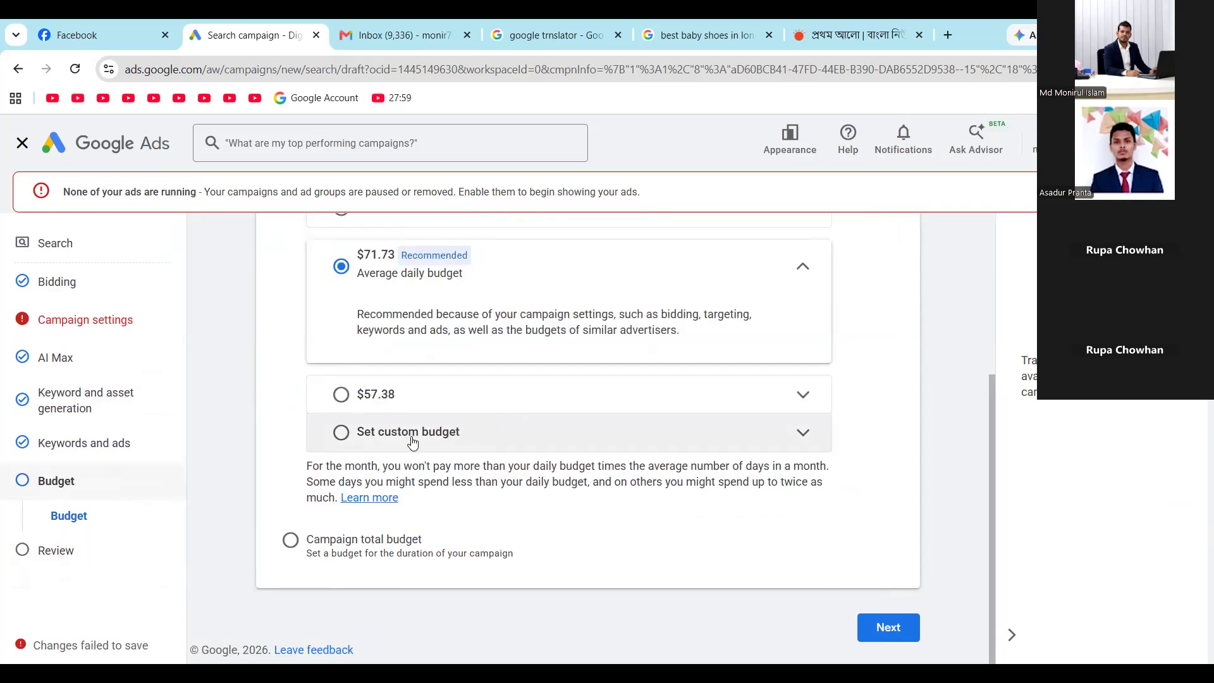
{"action": "scroll", "coordinate": [411, 441], "scroll_direction": "up", "scroll_amount": 1}
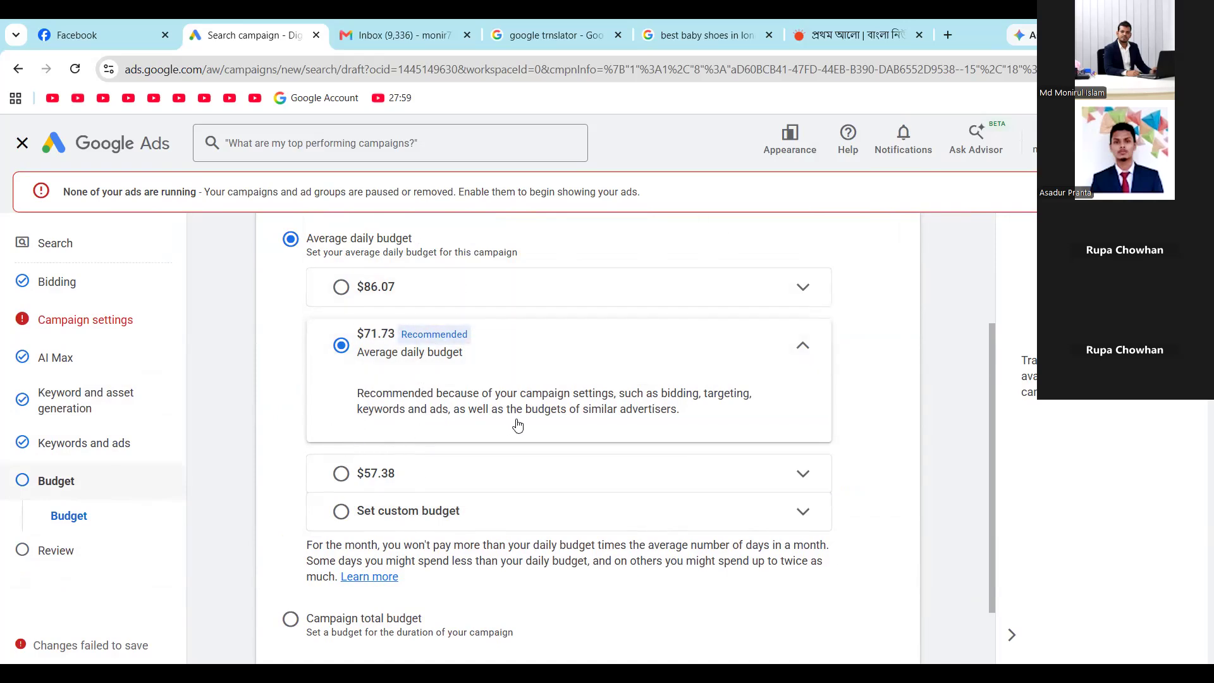
{"action": "left_click", "coordinate": [342, 512]}
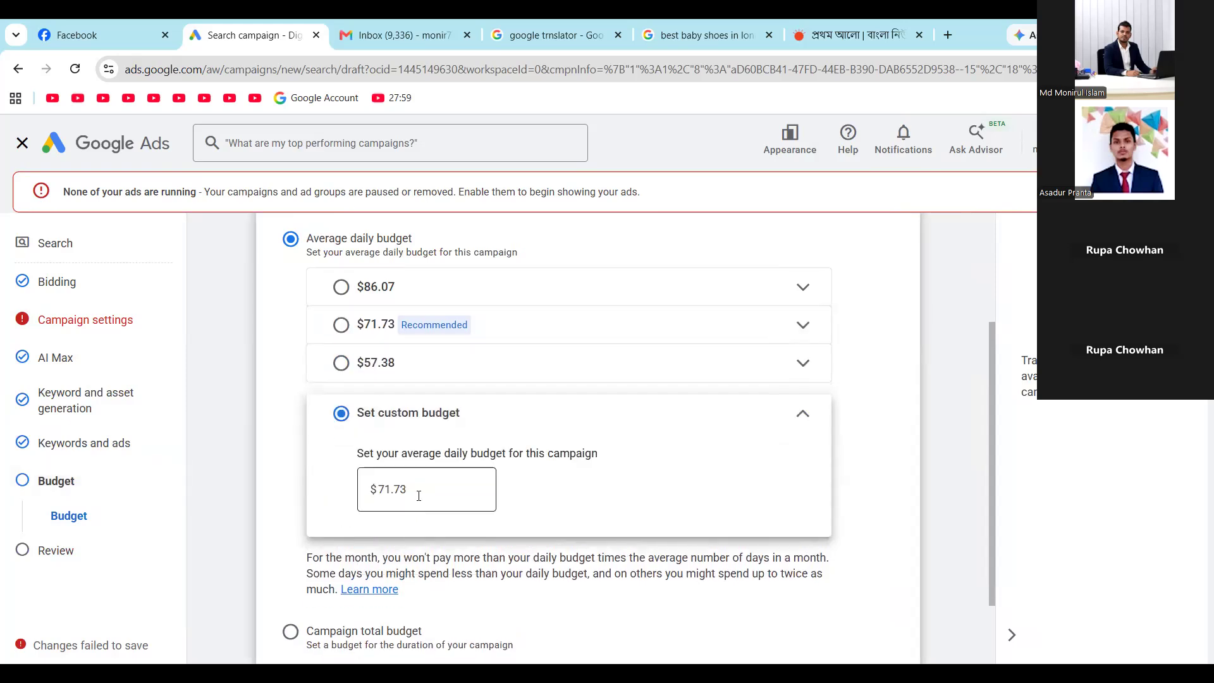
{"action": "left_click", "coordinate": [420, 486]}
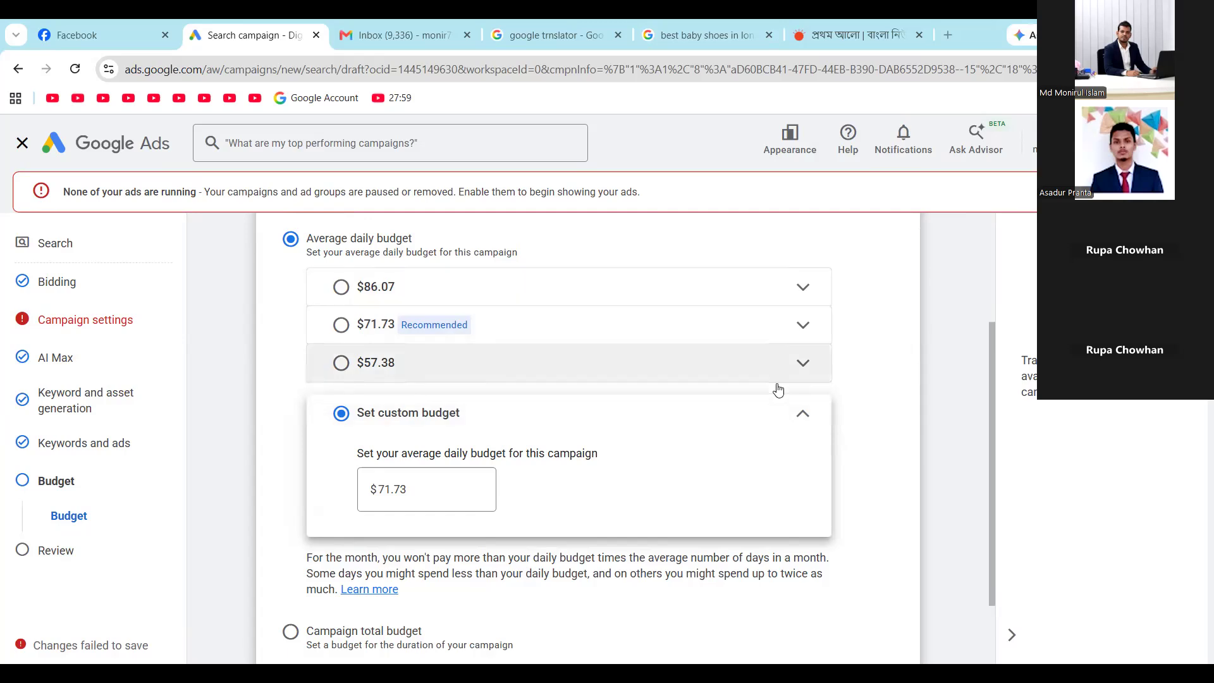
{"action": "scroll", "coordinate": [778, 388], "scroll_direction": "down", "scroll_amount": 2}
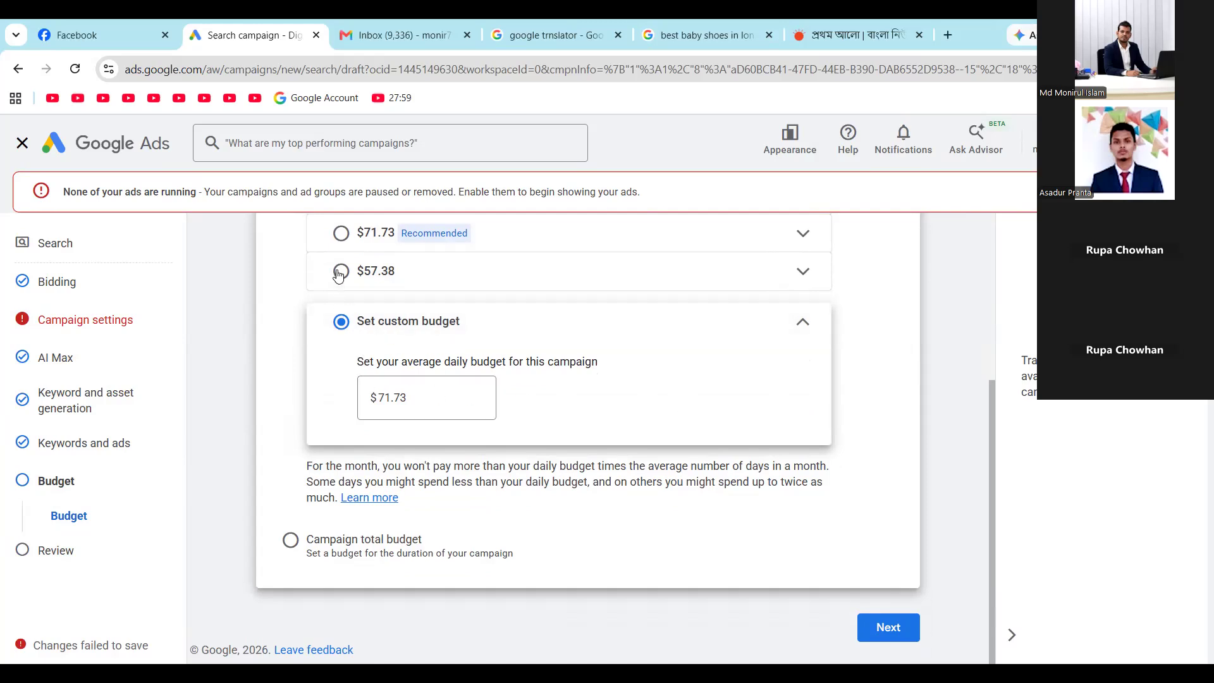
{"action": "left_click", "coordinate": [348, 239]}
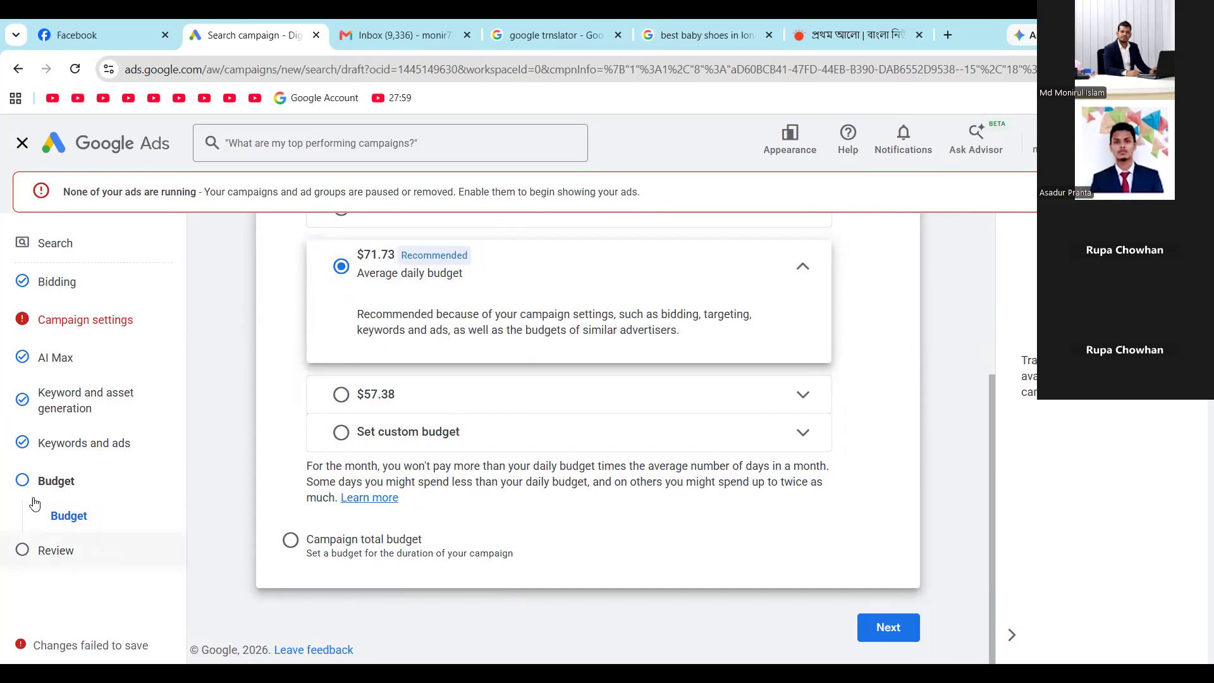
- Open the campaign review and examine its issues, recommendations, overview, keywords and ads, and budget summary
{"action": "left_click", "coordinate": [32, 537]}
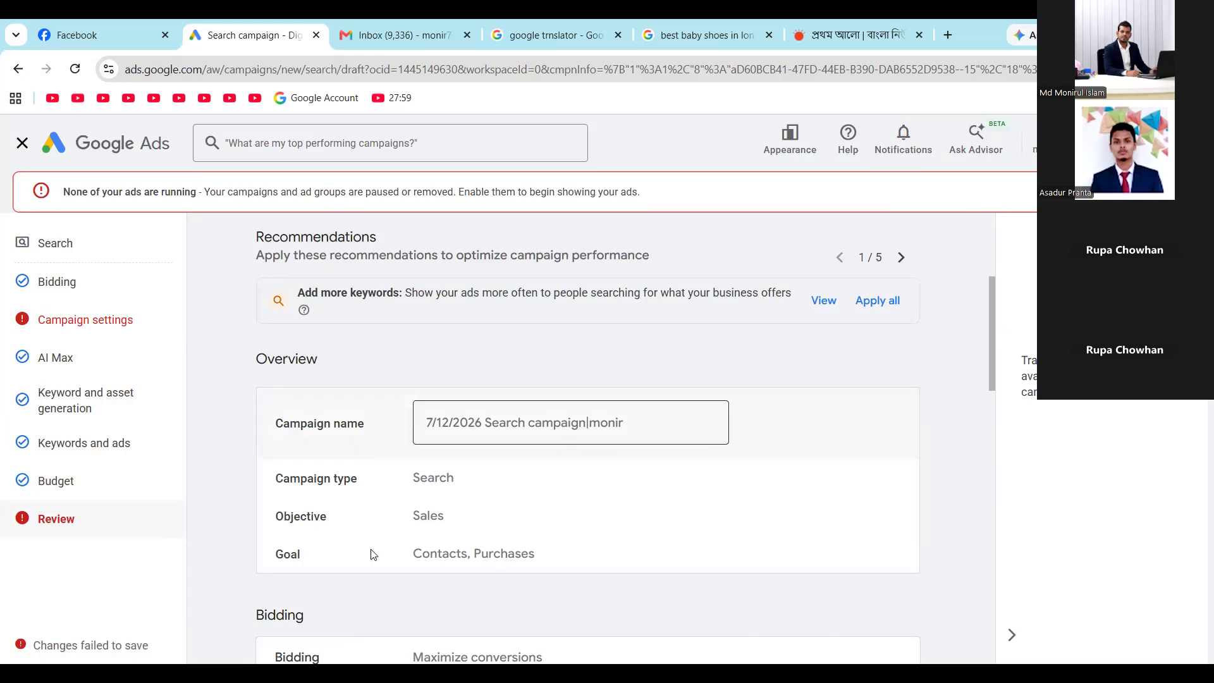
{"action": "scroll", "coordinate": [501, 260], "scroll_direction": "down", "scroll_amount": 3}
{"action": "scroll", "coordinate": [765, 489], "scroll_direction": "down", "scroll_amount": 10}
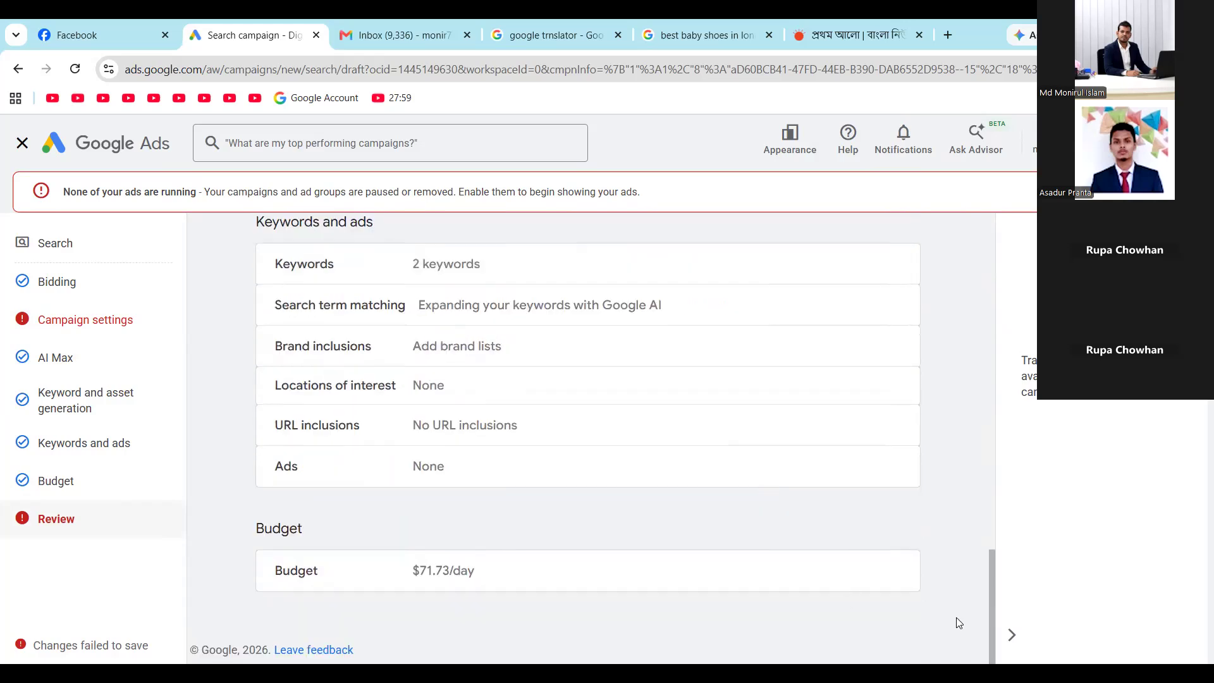
{"action": "scroll", "coordinate": [922, 492], "scroll_direction": "up", "scroll_amount": 15}
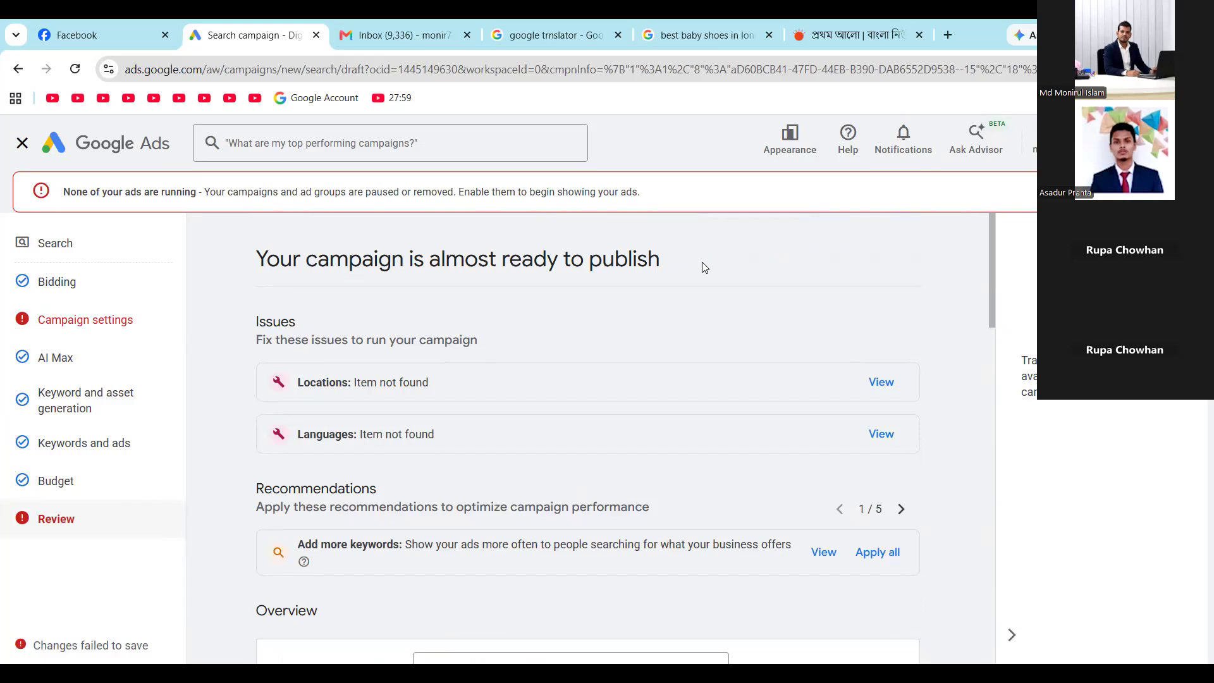
{"action": "scroll", "coordinate": [704, 268], "scroll_direction": "down", "scroll_amount": 15}
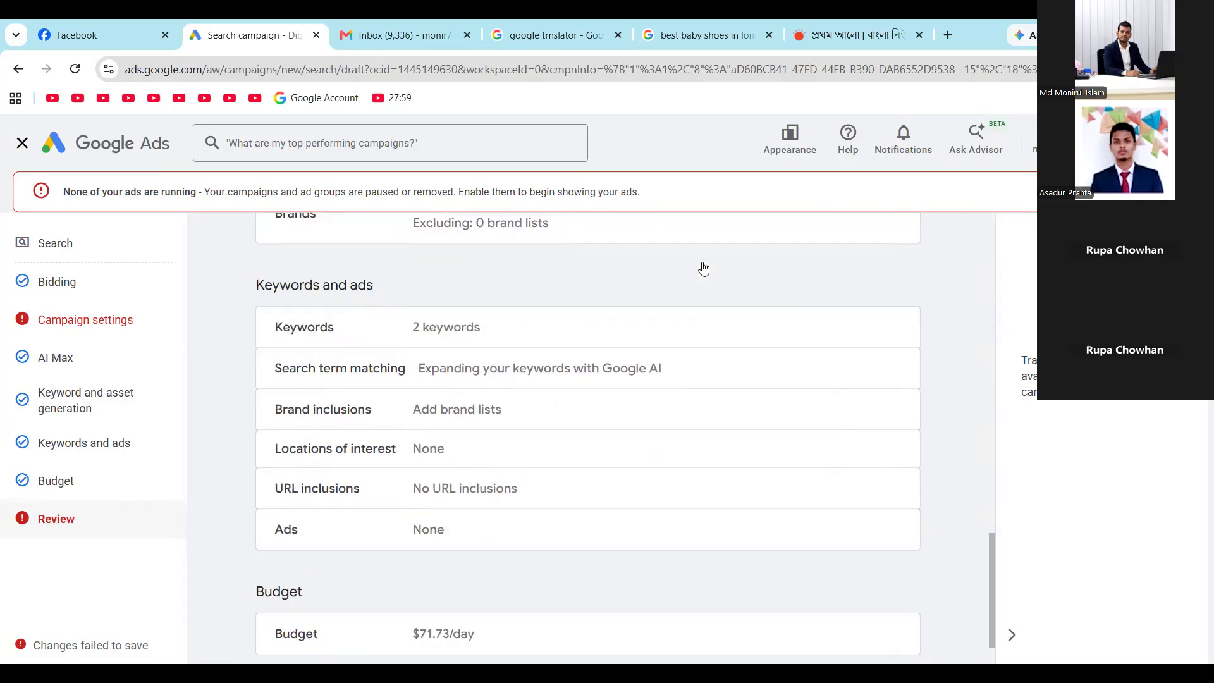
{"action": "scroll", "coordinate": [704, 268], "scroll_direction": "up", "scroll_amount": 10}
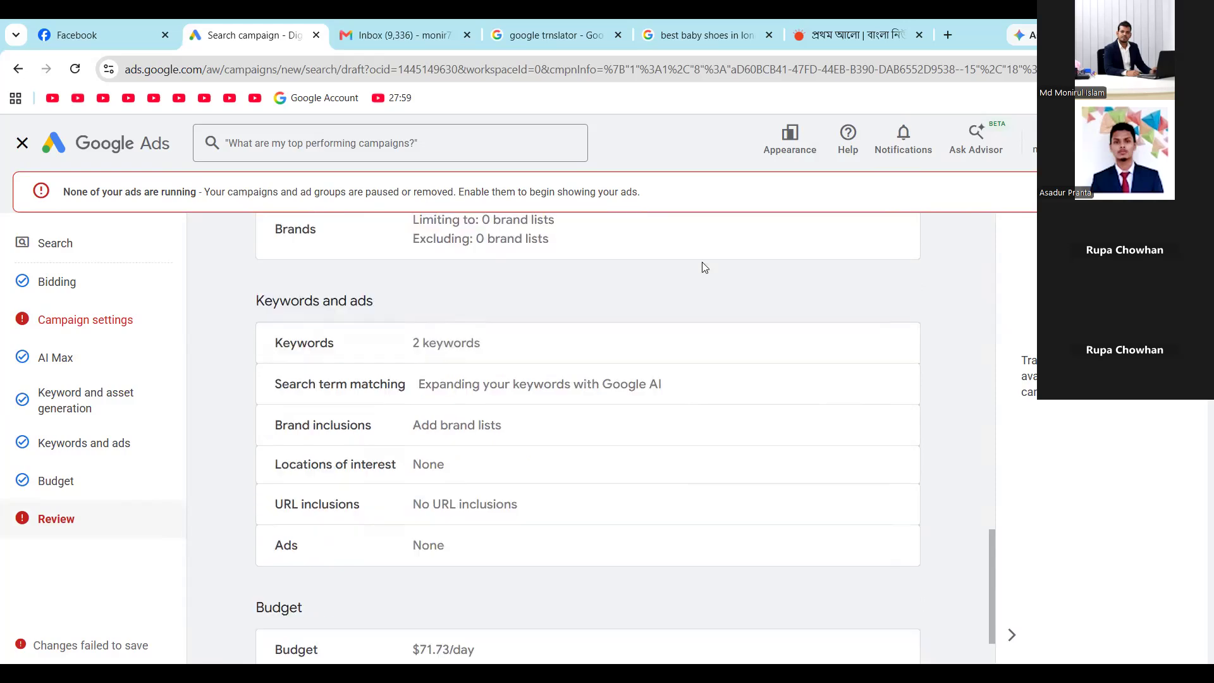